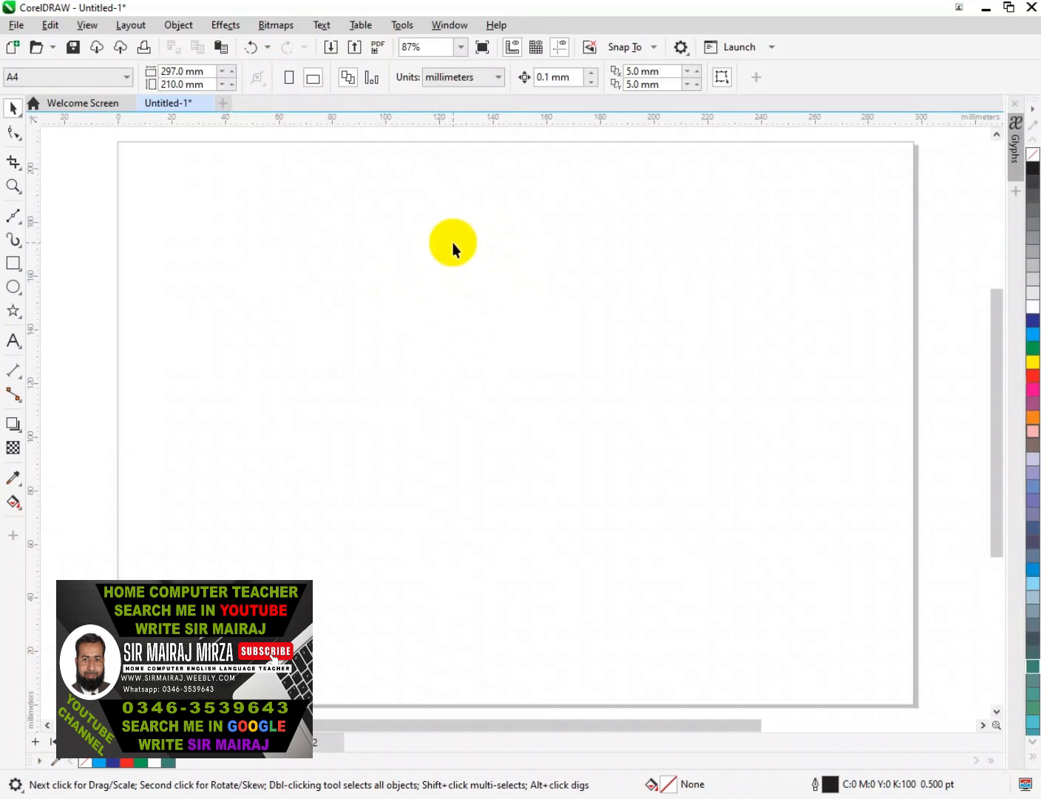
# - Show the Macros toolbar and reposition it over the upper part of the page
pyautogui.click(448, 25)
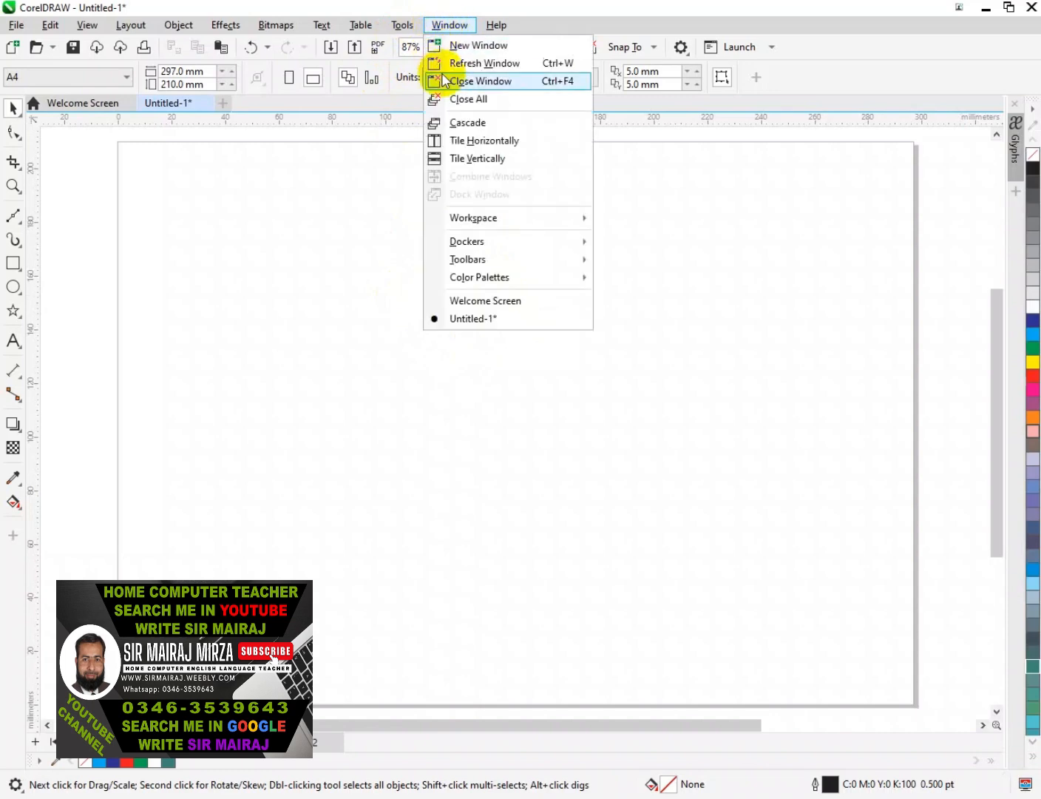
pyautogui.moveTo(501, 260)
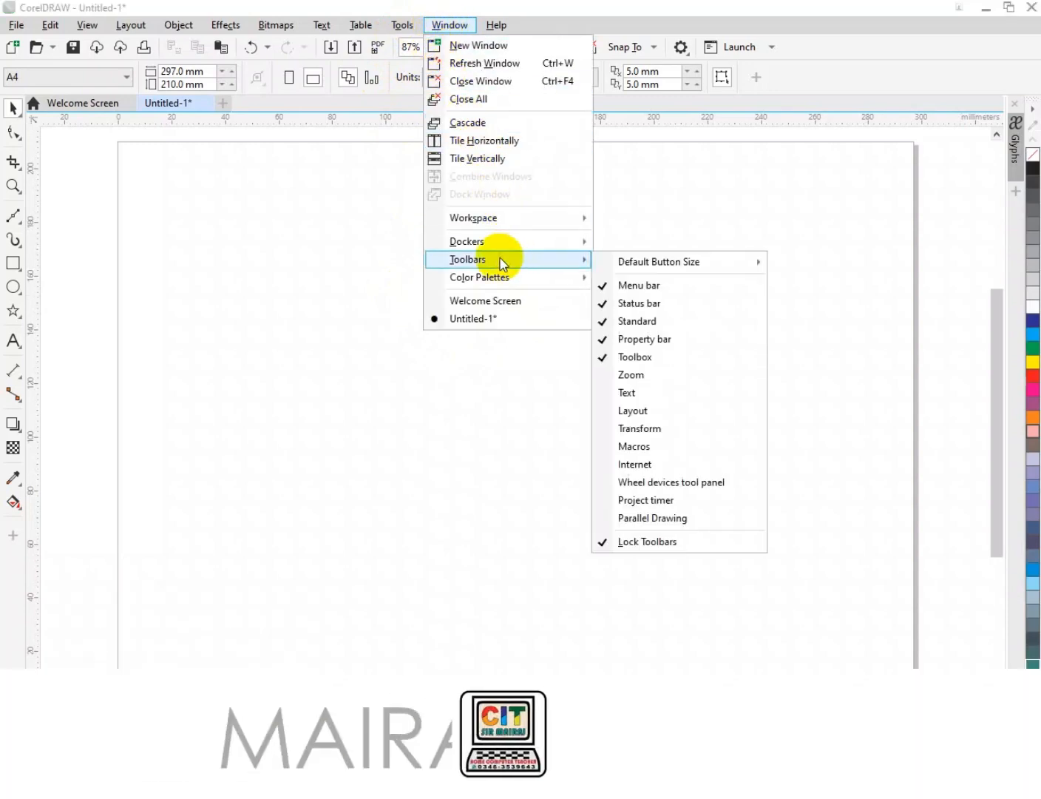
pyautogui.click(637, 447)
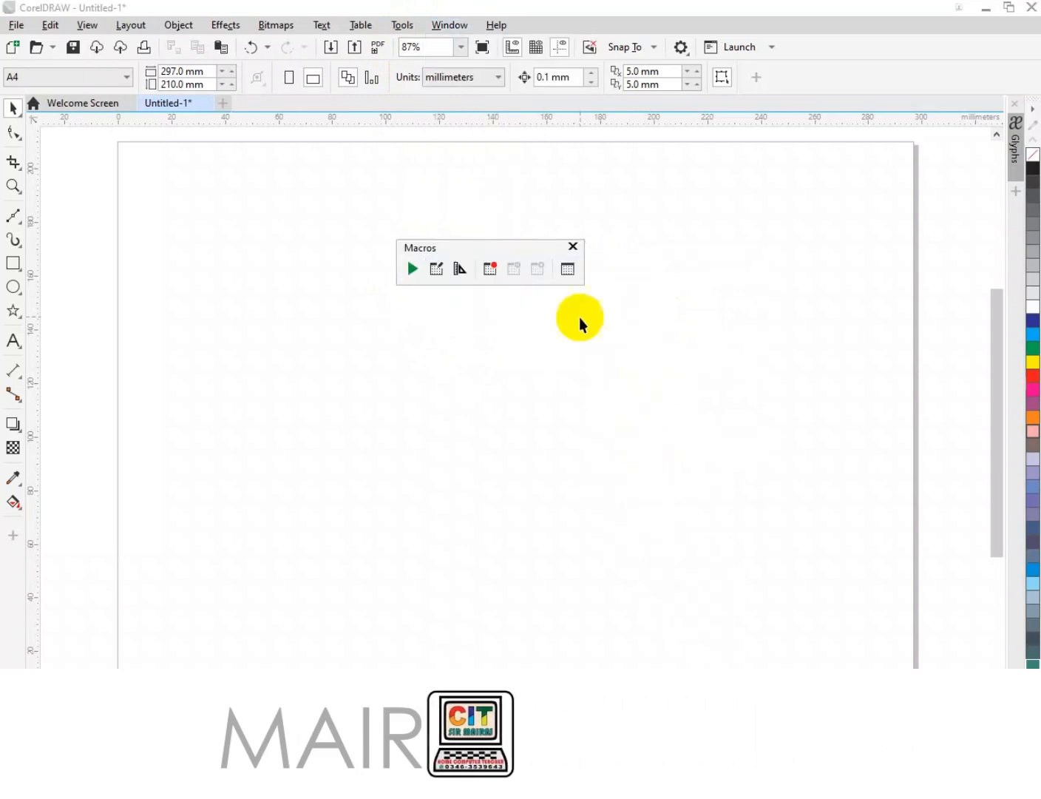
pyautogui.moveTo(501, 244); pyautogui.dragTo(580, 199)
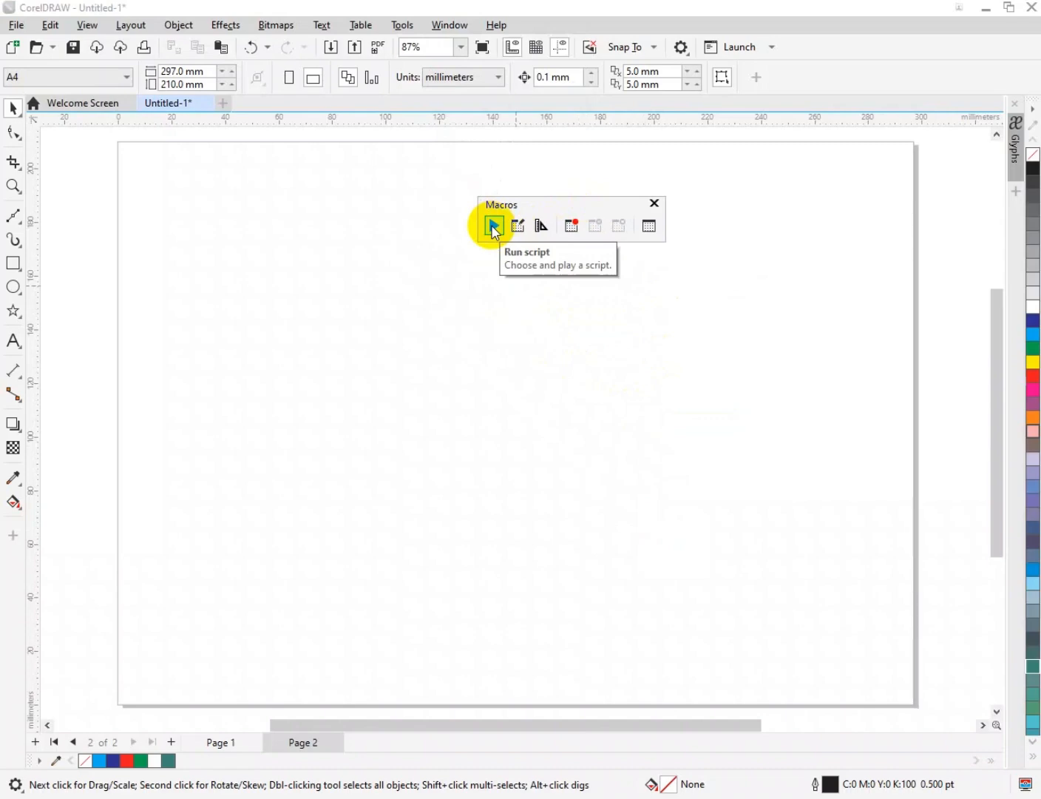
# - Run the Wizard.CreateCalendar macro from the CalendarWizard (CalendarWizard.gms) project
pyautogui.click(493, 228)
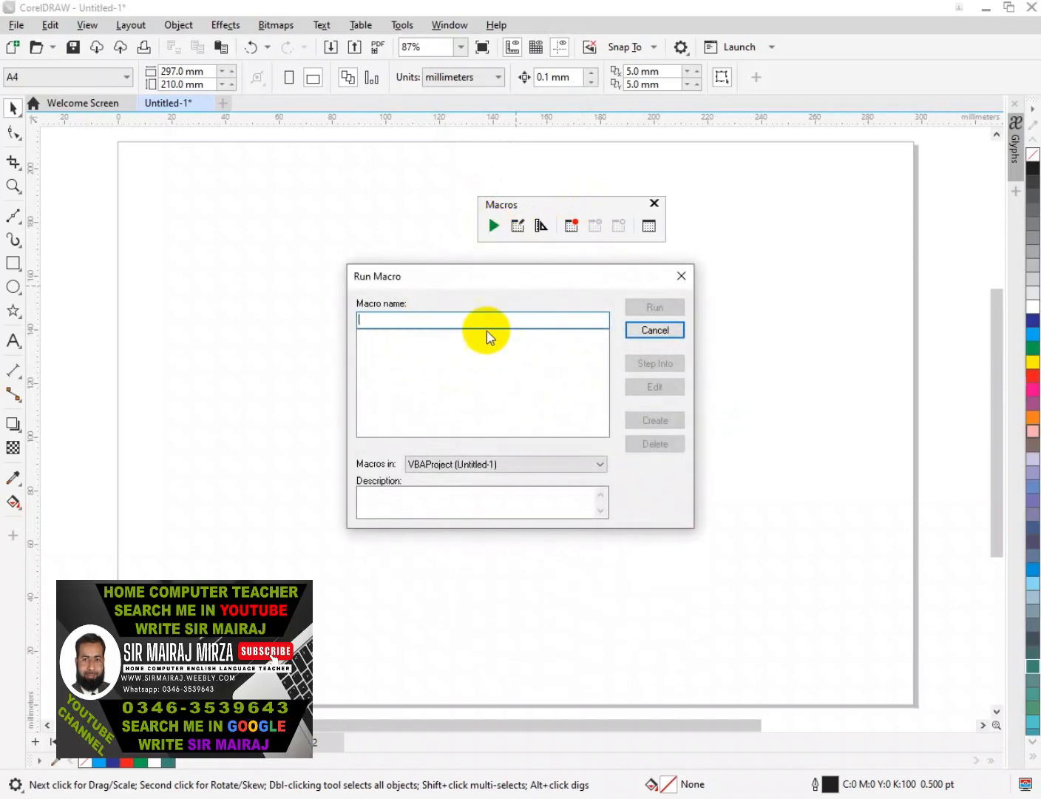
pyautogui.click(465, 468)
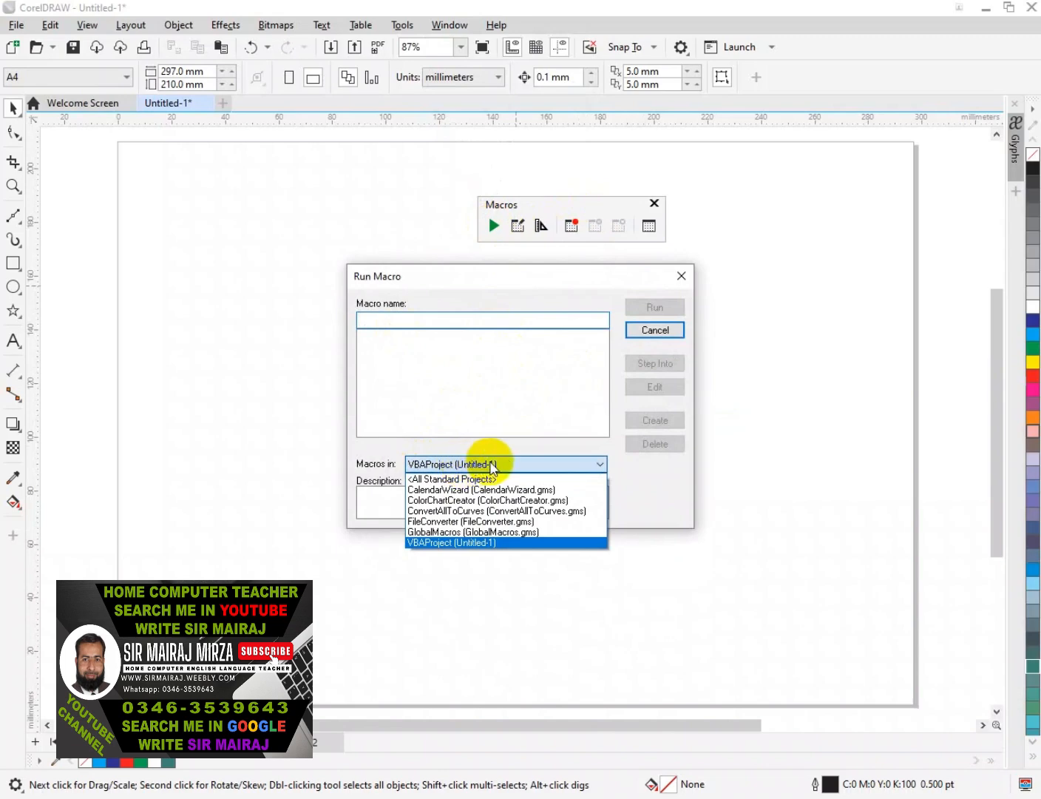
pyautogui.click(441, 491)
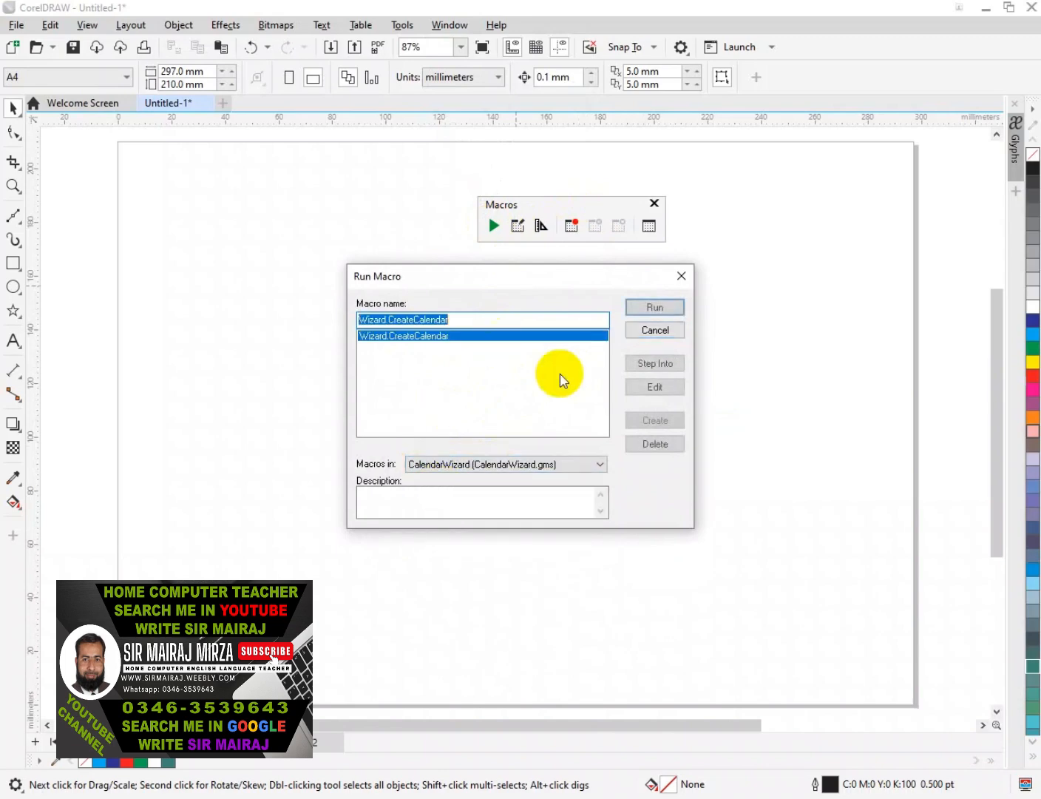
pyautogui.click(651, 310)
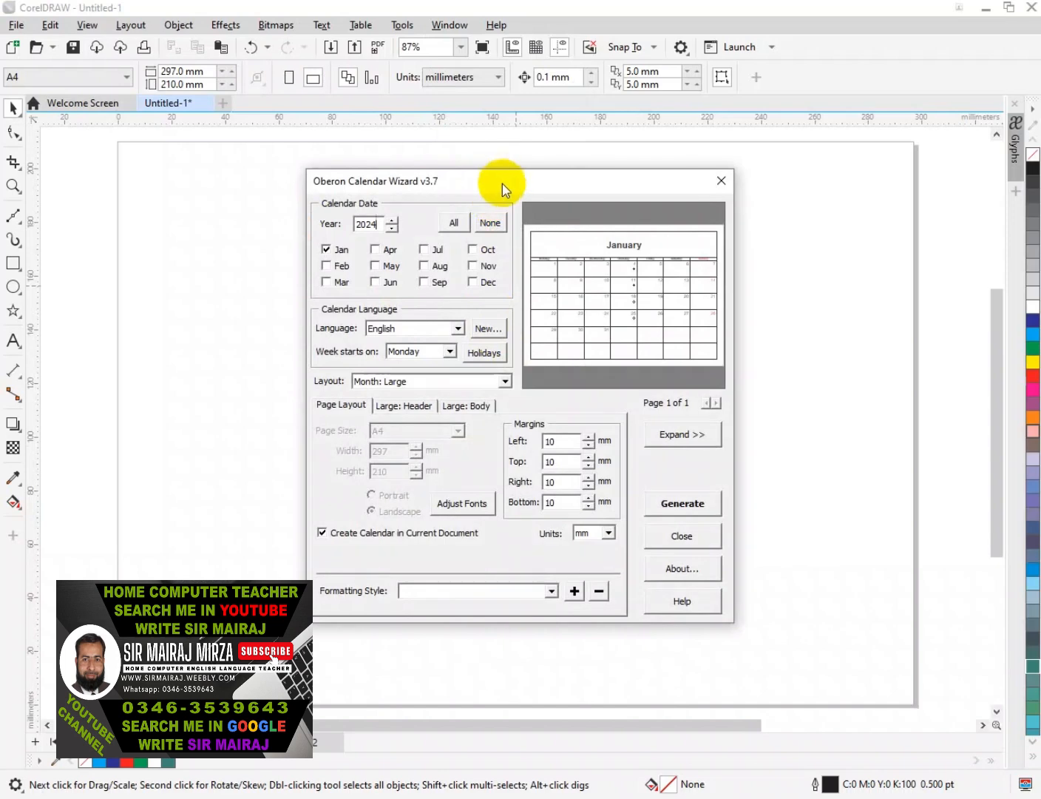
# - Expand the calendar wizard to its large preview and reposition it over the page
pyautogui.moveTo(506, 186); pyautogui.dragTo(467, 180)
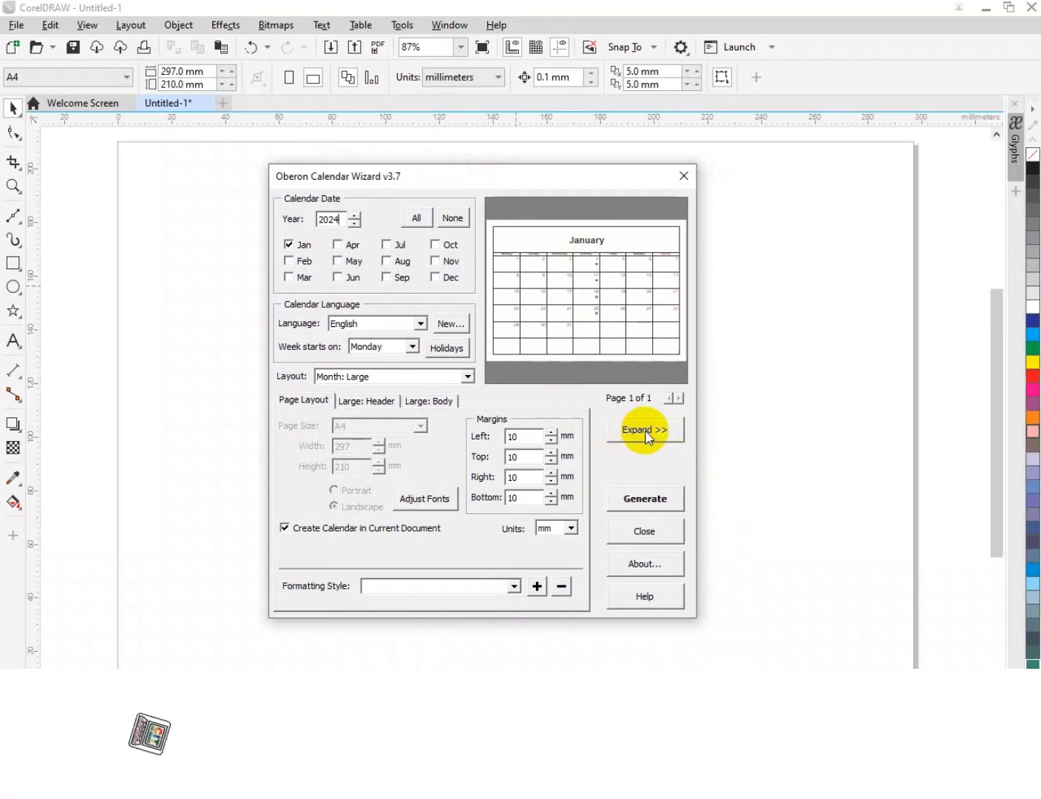
pyautogui.click(656, 435)
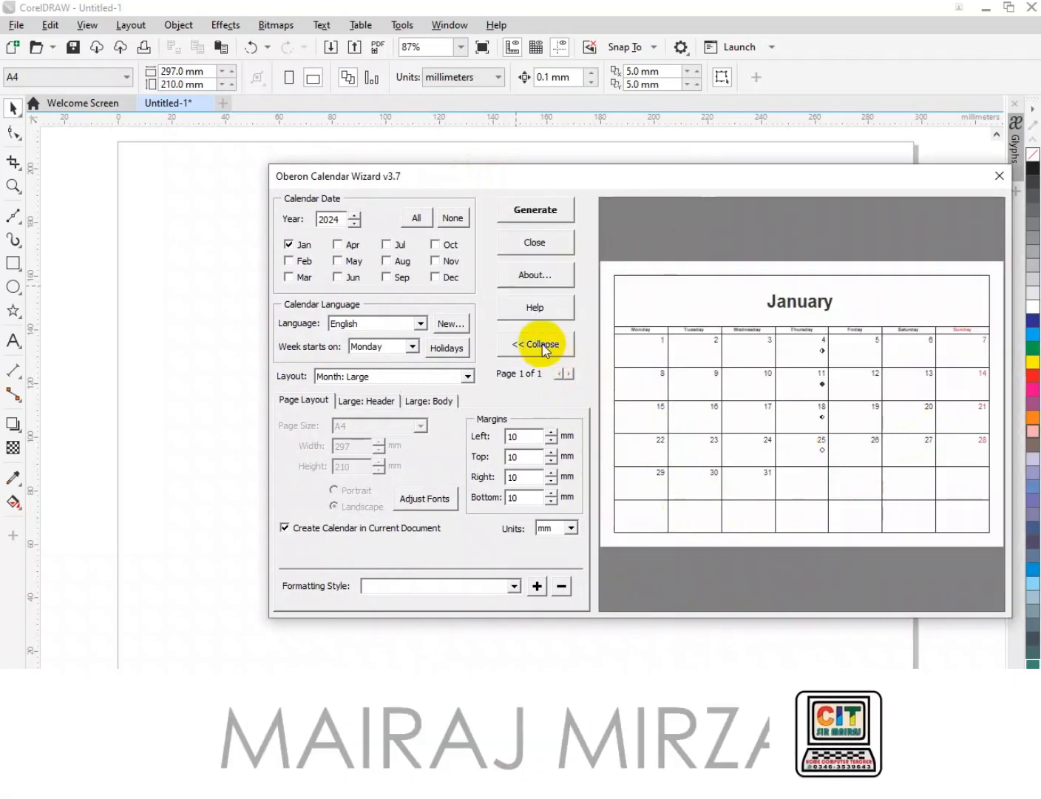
pyautogui.click(542, 344)
pyautogui.click(638, 436)
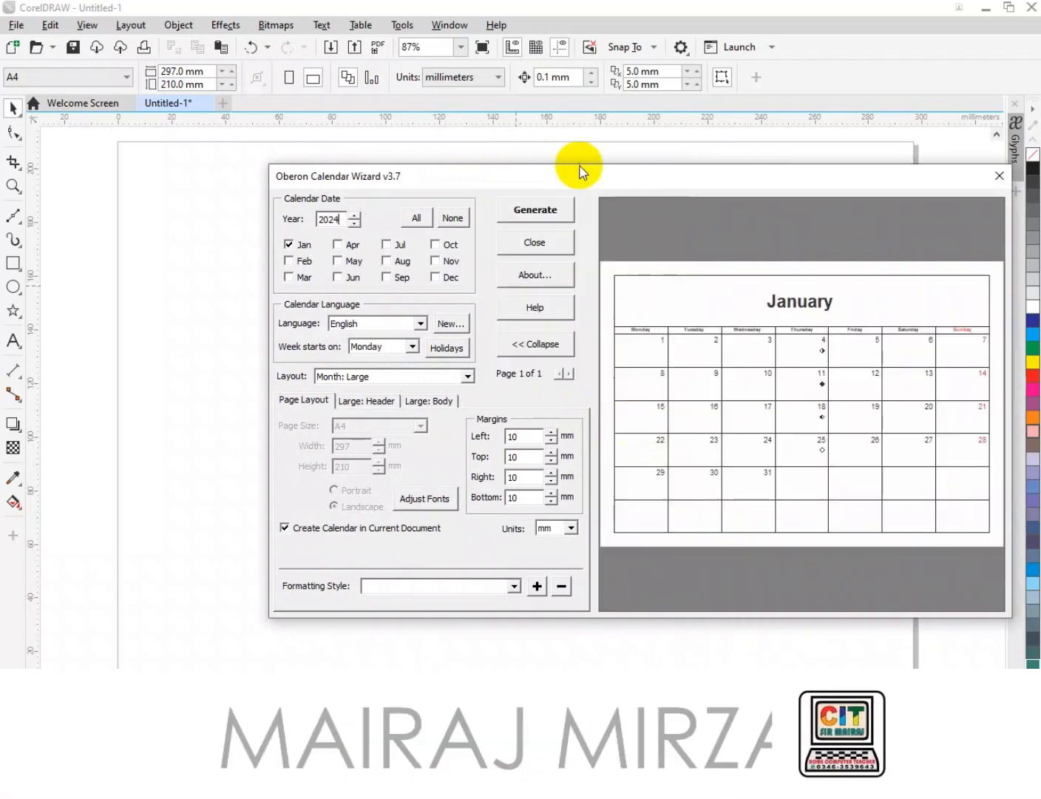
pyautogui.moveTo(599, 183); pyautogui.dragTo(447, 172)
# - Set the calendar year to 2025 and include all twelve months
pyautogui.doubleClick(193, 209)
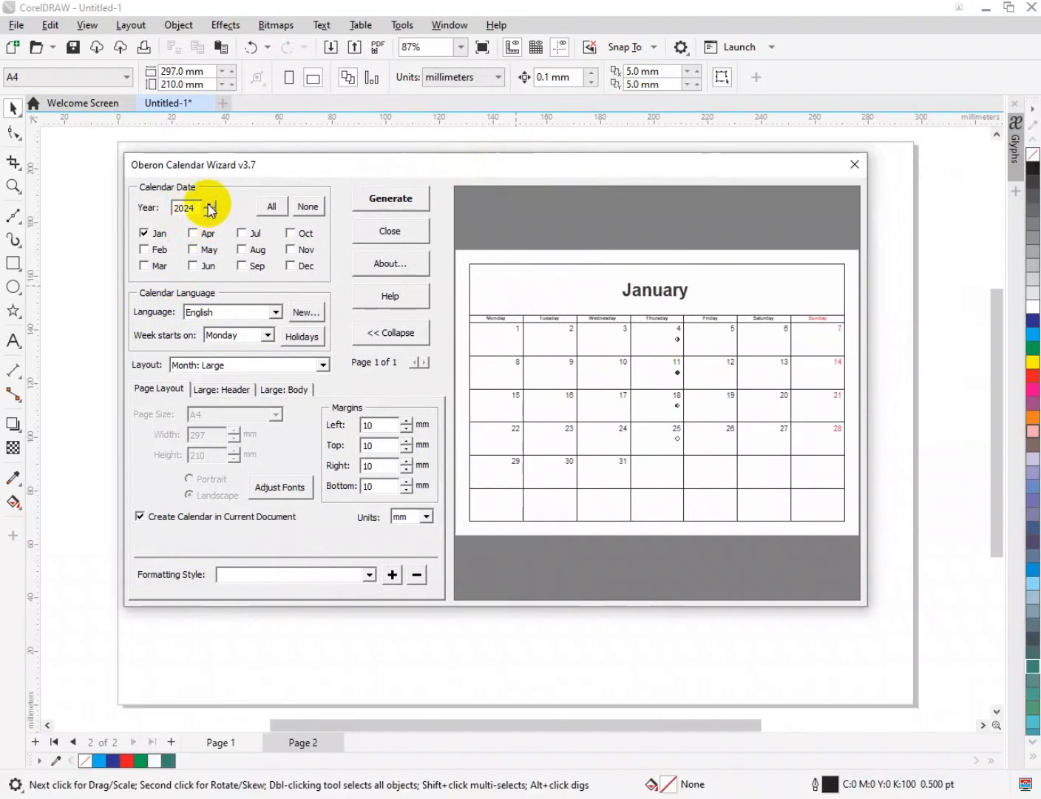
pyautogui.click(210, 204)
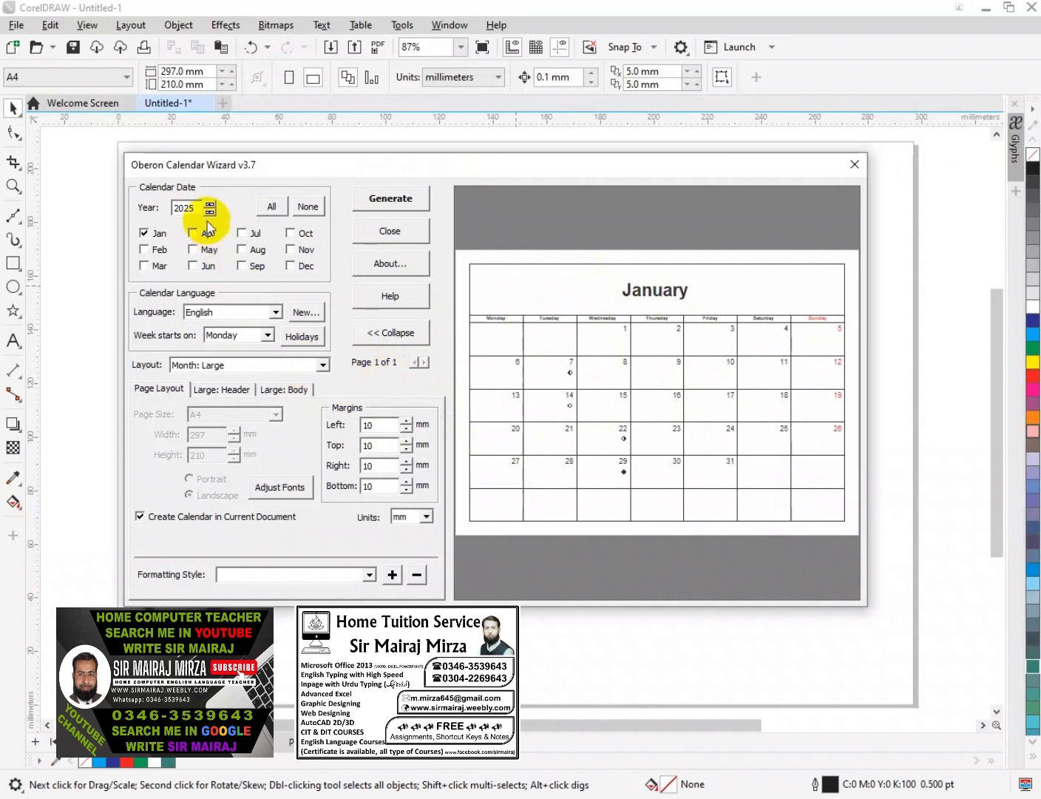
pyautogui.click(273, 208)
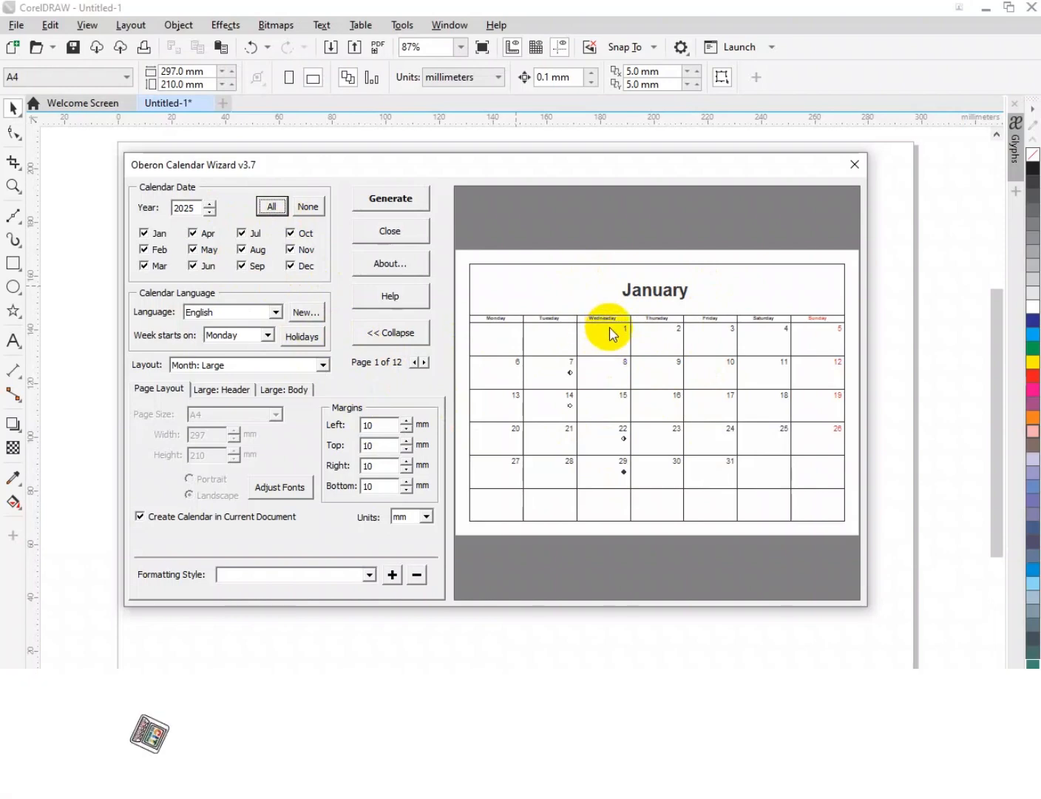
# - Check the weekdays of January 2025 in the Windows system calendar and return to the wizard
pyautogui.click(971, 784)
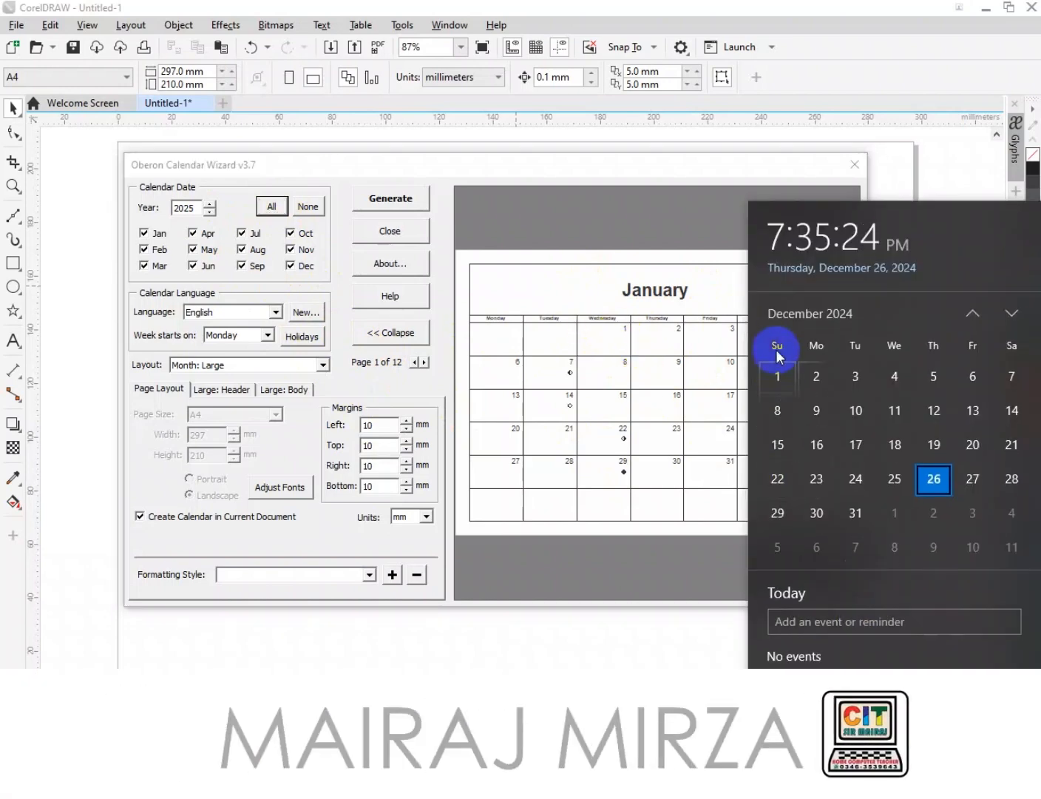
pyautogui.click(1010, 316)
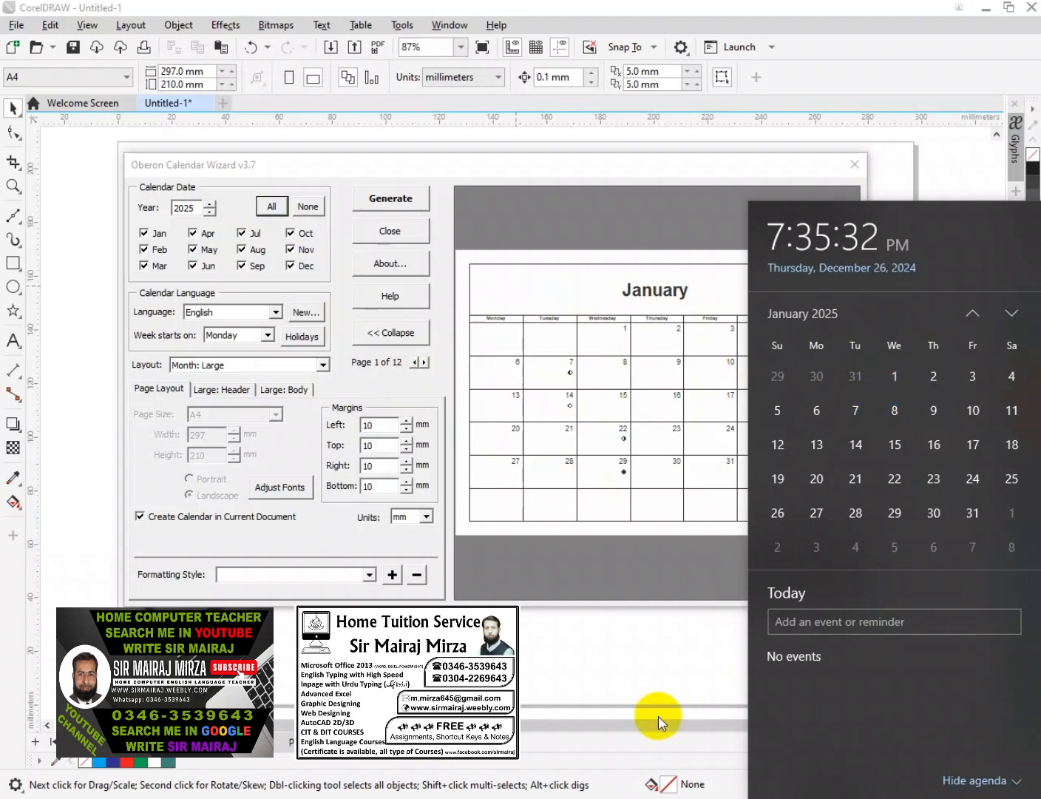
pyautogui.click(635, 668)
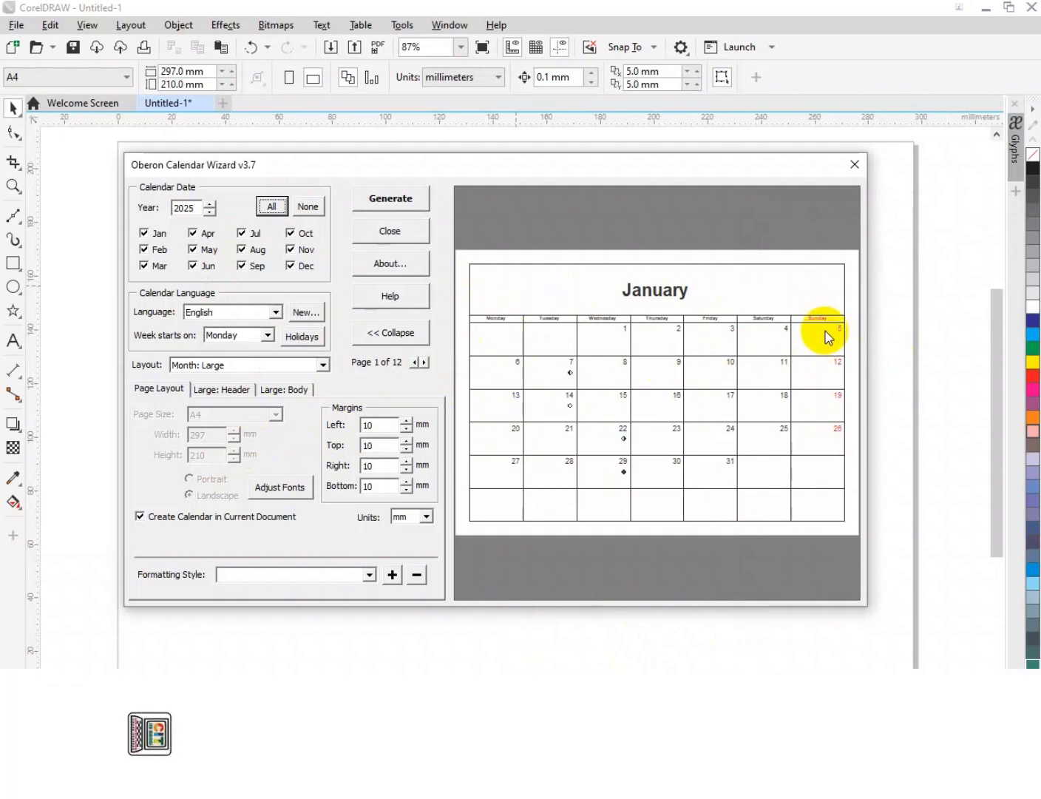
# - Try Sunday and Friday as the first day of the week, and return the setting to Monday
pyautogui.click(248, 340)
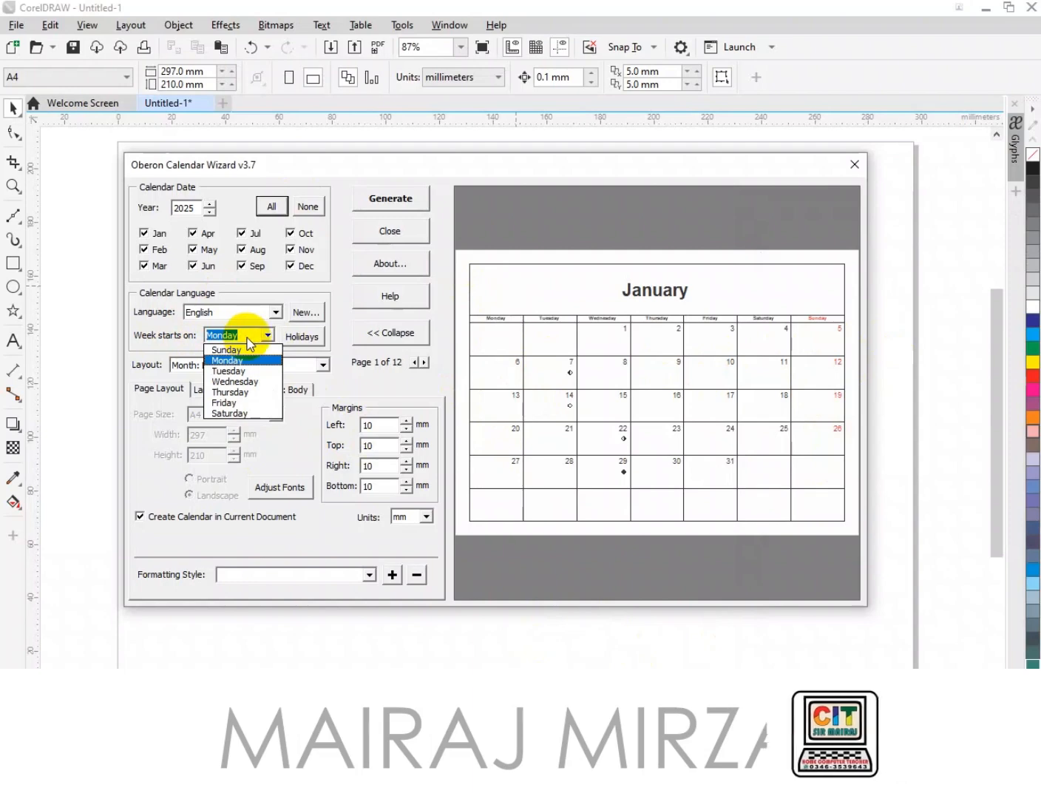
pyautogui.click(238, 350)
pyautogui.click(235, 336)
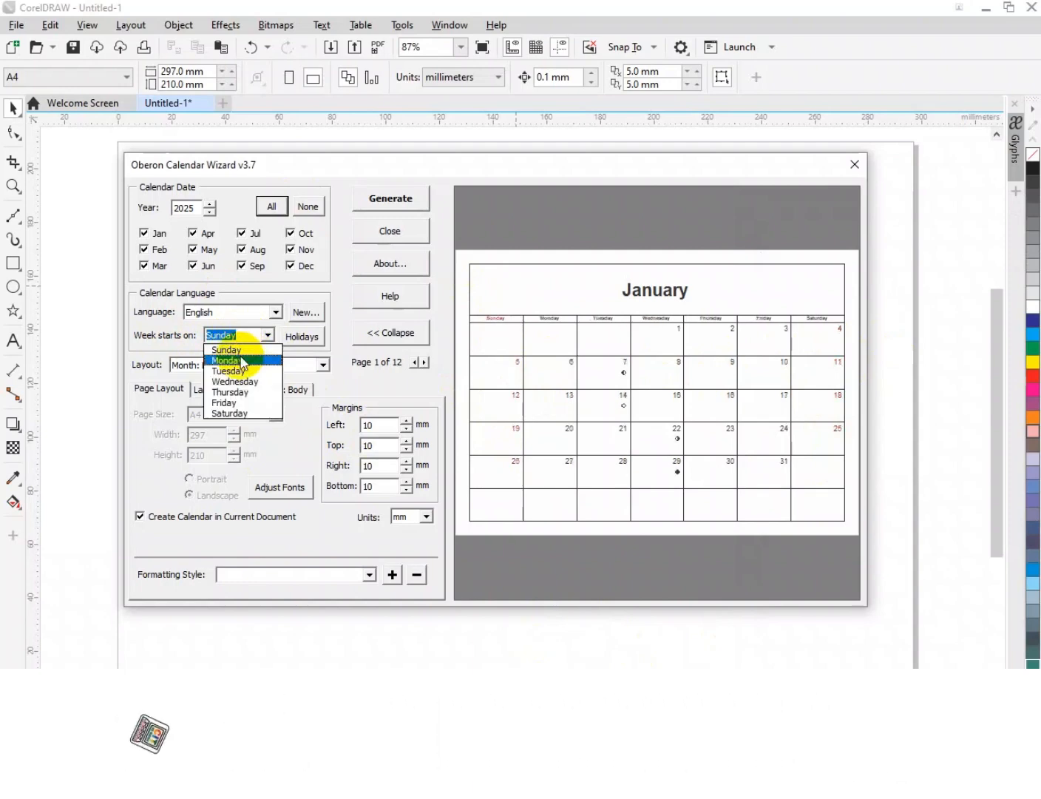
pyautogui.click(232, 403)
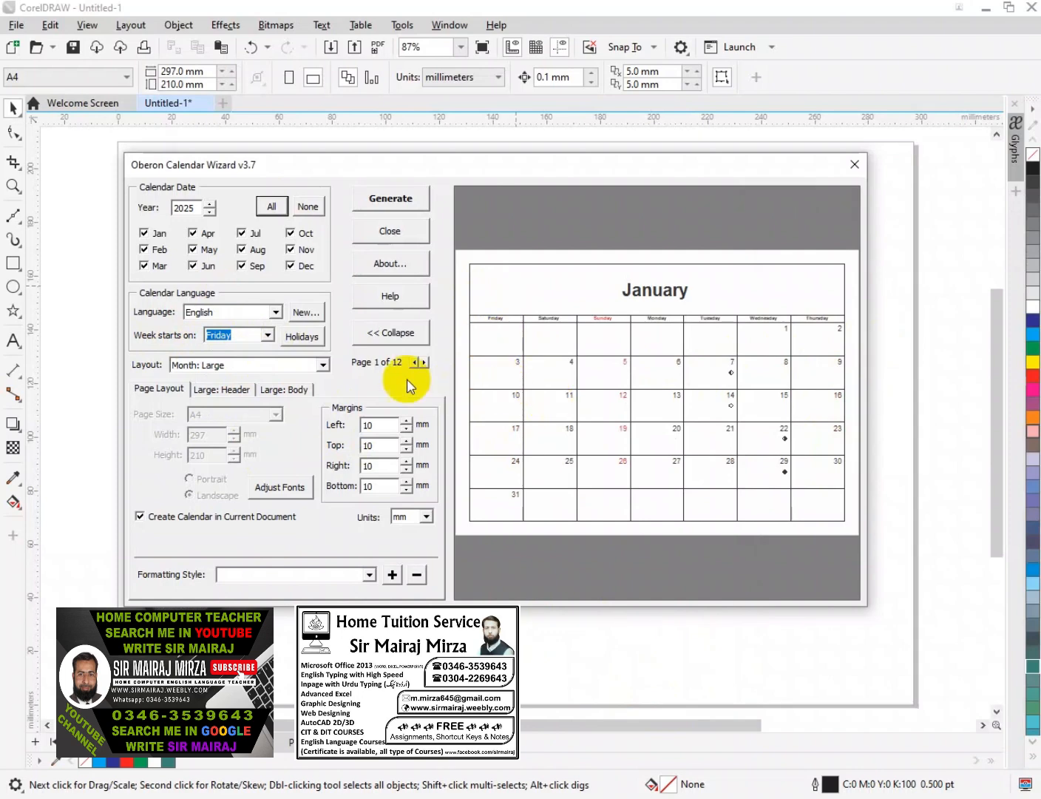
pyautogui.click(267, 336)
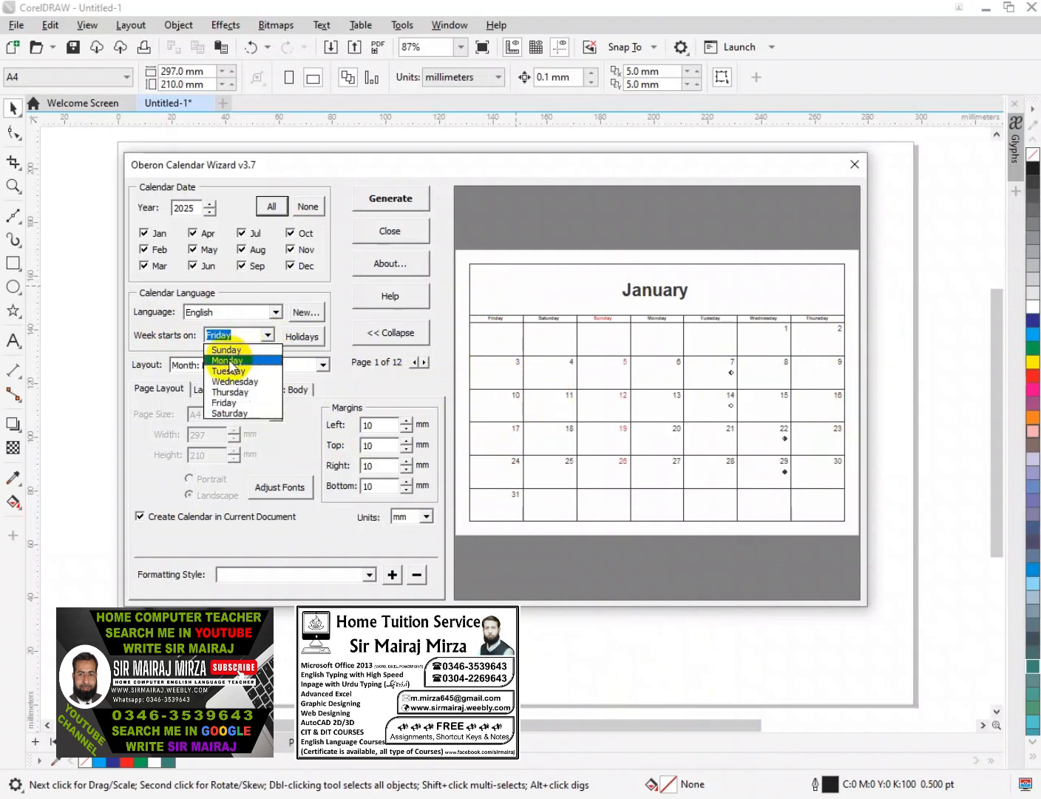
pyautogui.click(231, 361)
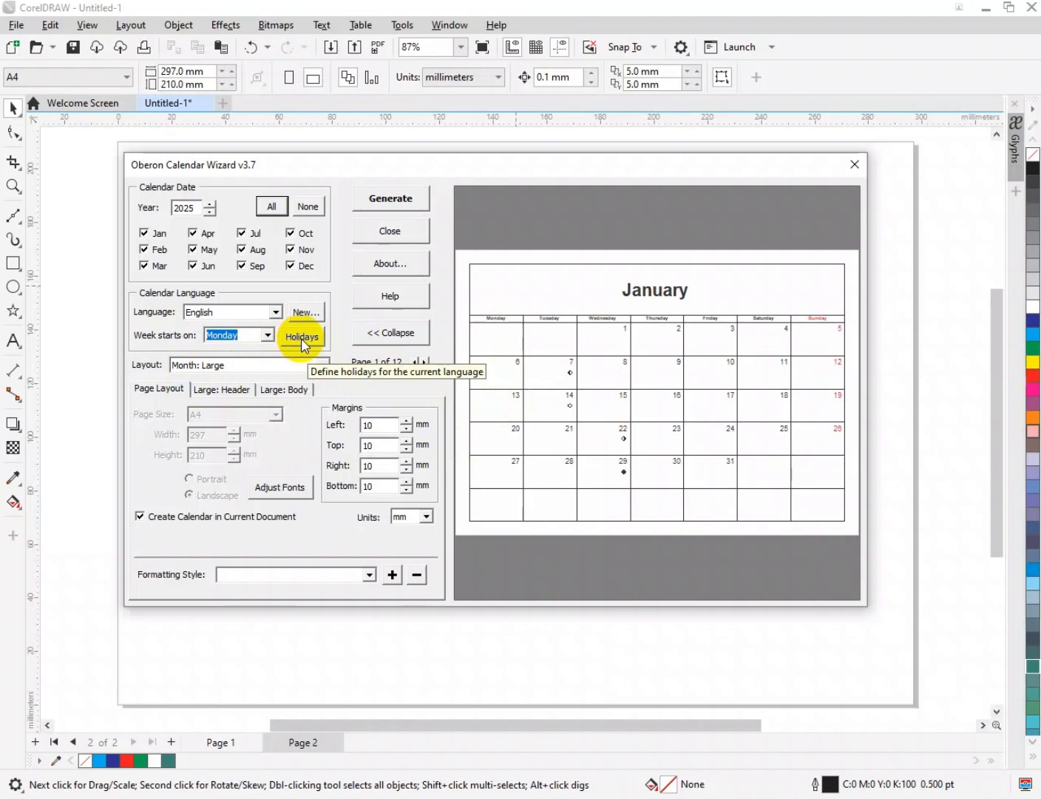
# - Open the holiday definitions for English and review the holidays already specified
pyautogui.click(302, 338)
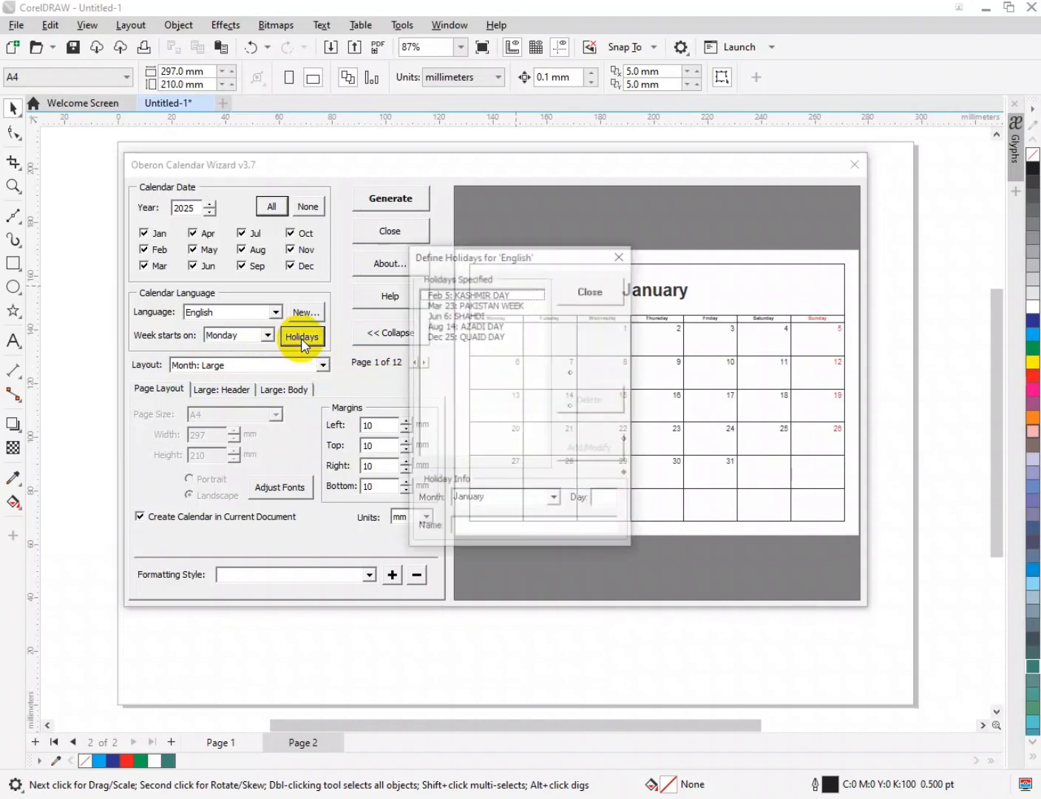
pyautogui.click(472, 296)
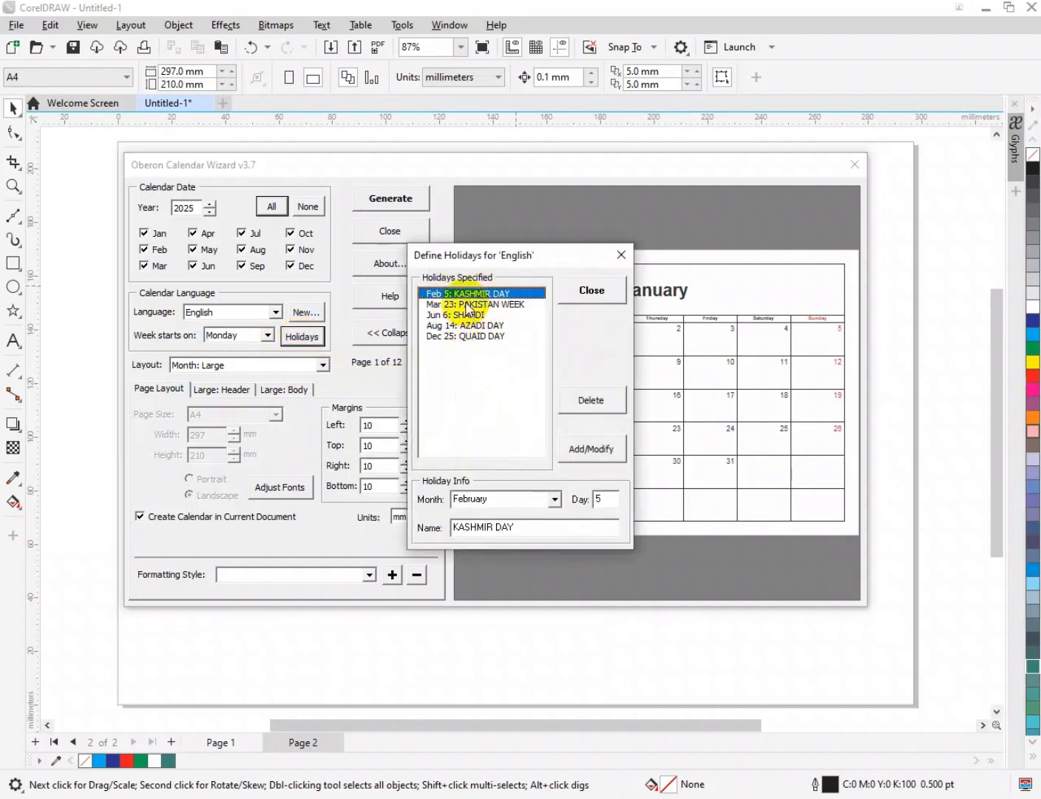
pyautogui.click(468, 305)
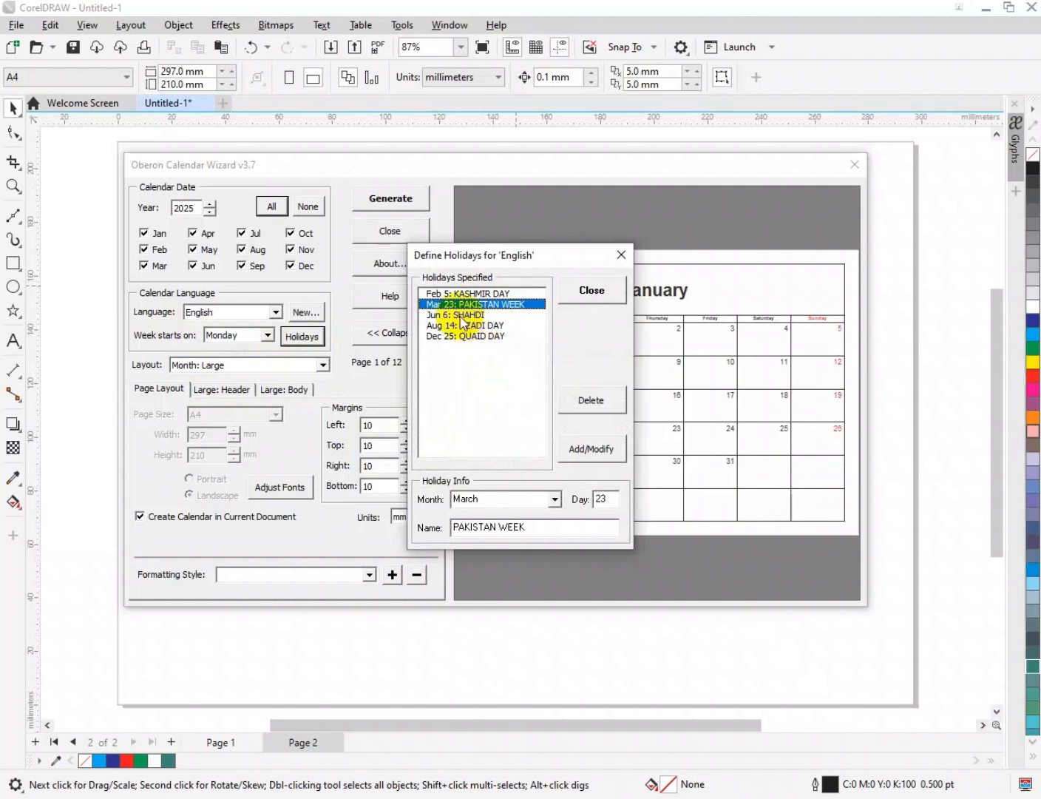
pyautogui.click(471, 315)
pyautogui.click(477, 337)
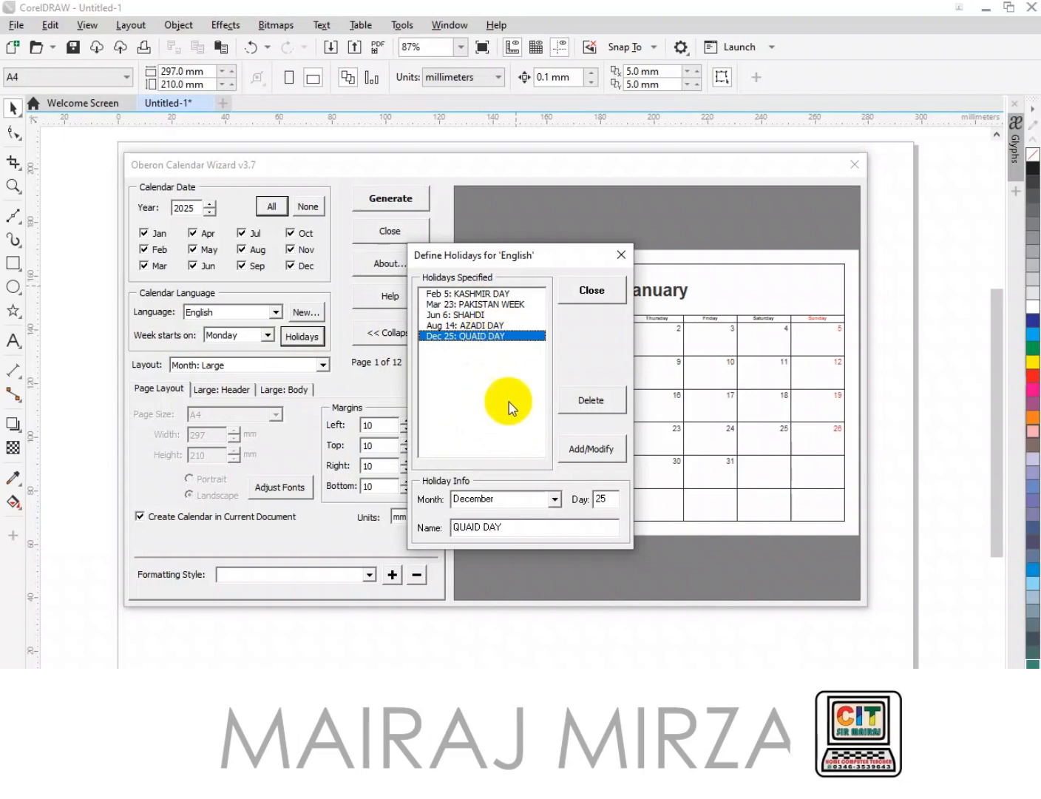
# - Add a holiday named DEFENCE DAY on September 6 and close the holiday definitions
pyautogui.click(525, 499)
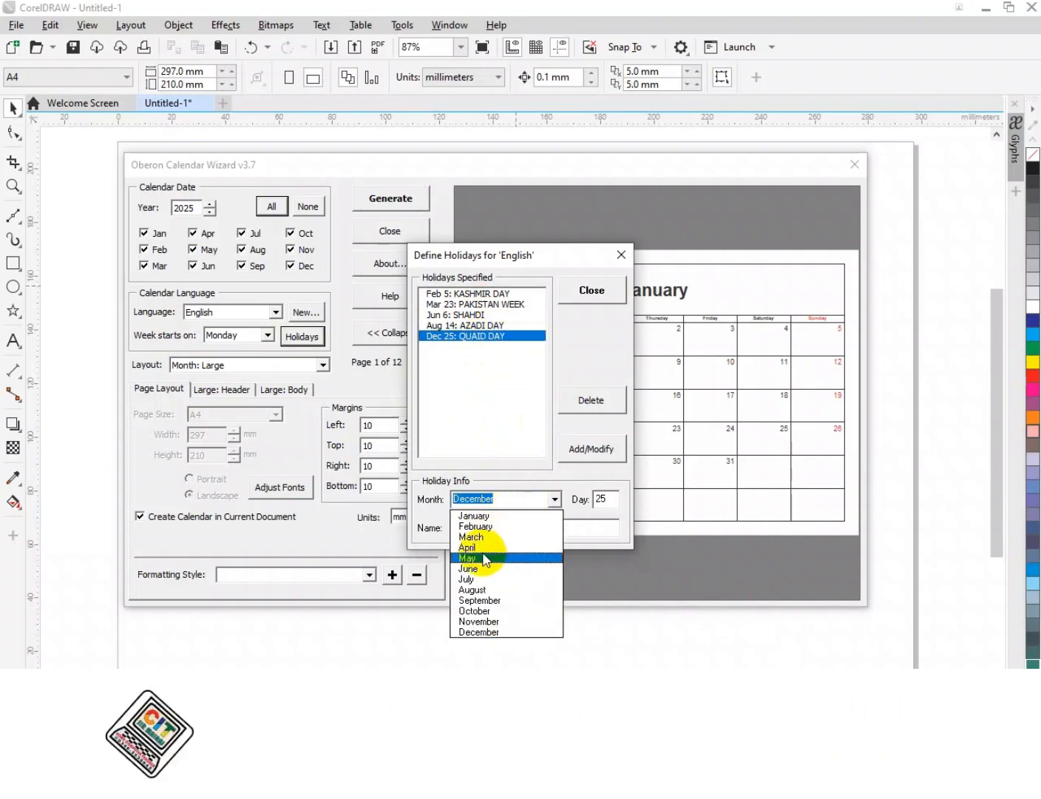
pyautogui.click(479, 600)
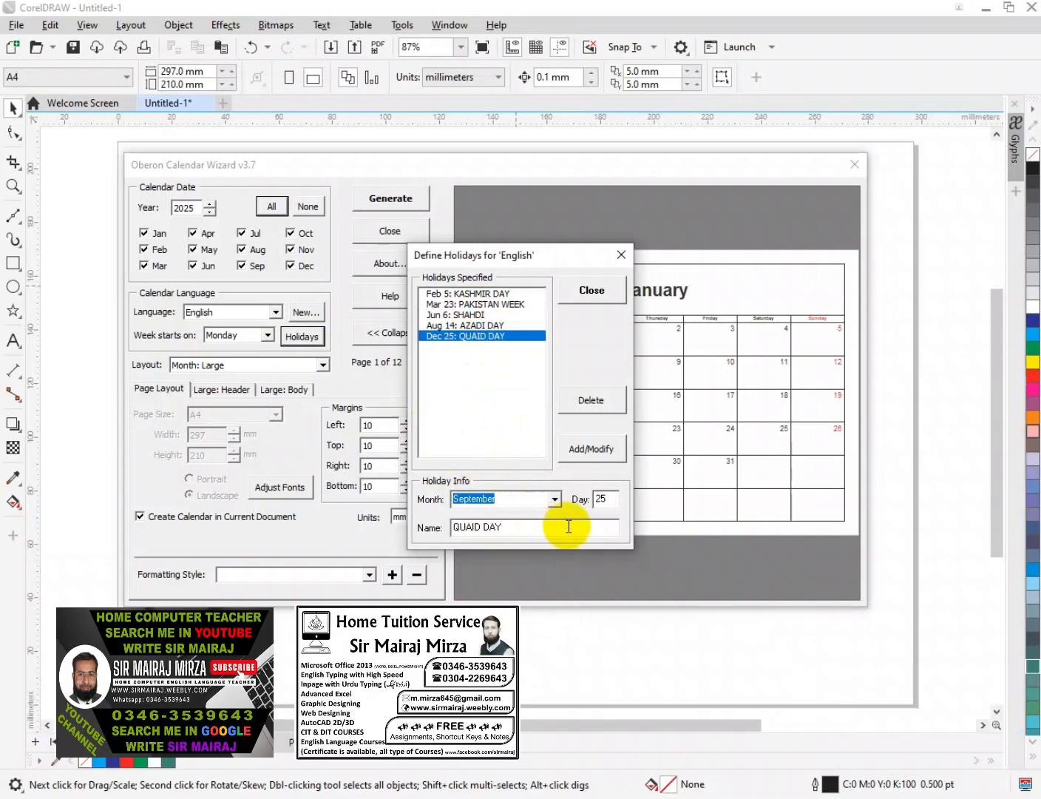
pyautogui.doubleClick(608, 507)
pyautogui.write('6')
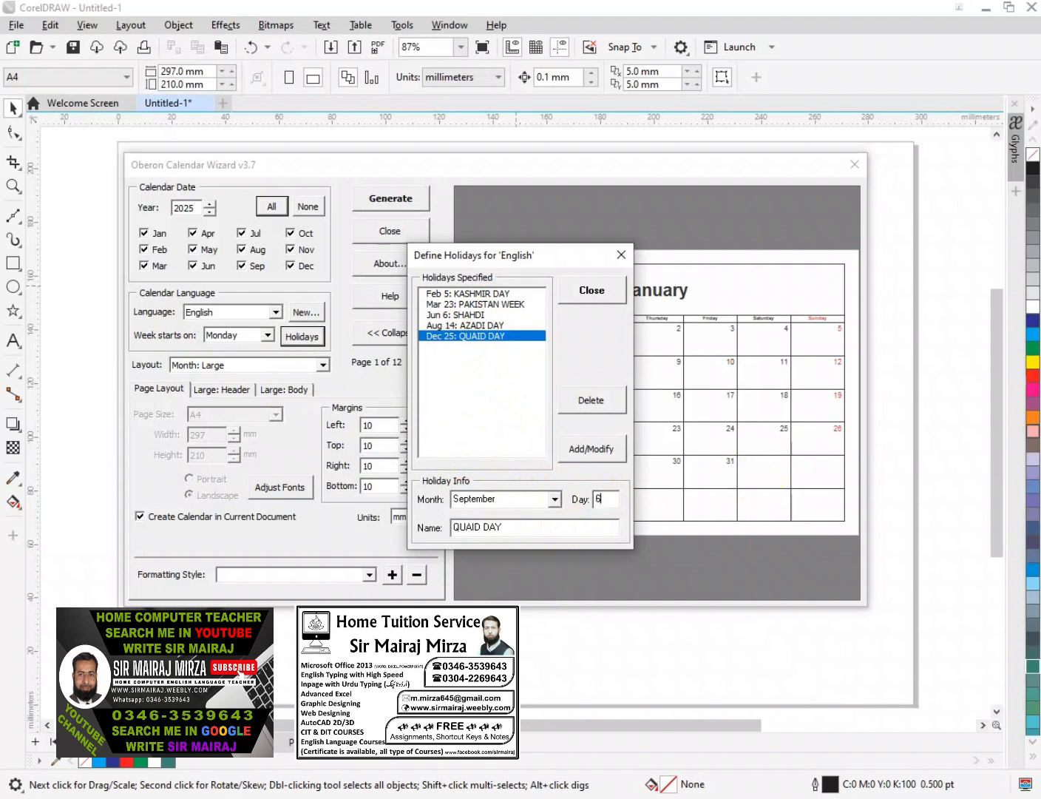
pyautogui.moveTo(517, 532); pyautogui.dragTo(399, 523)
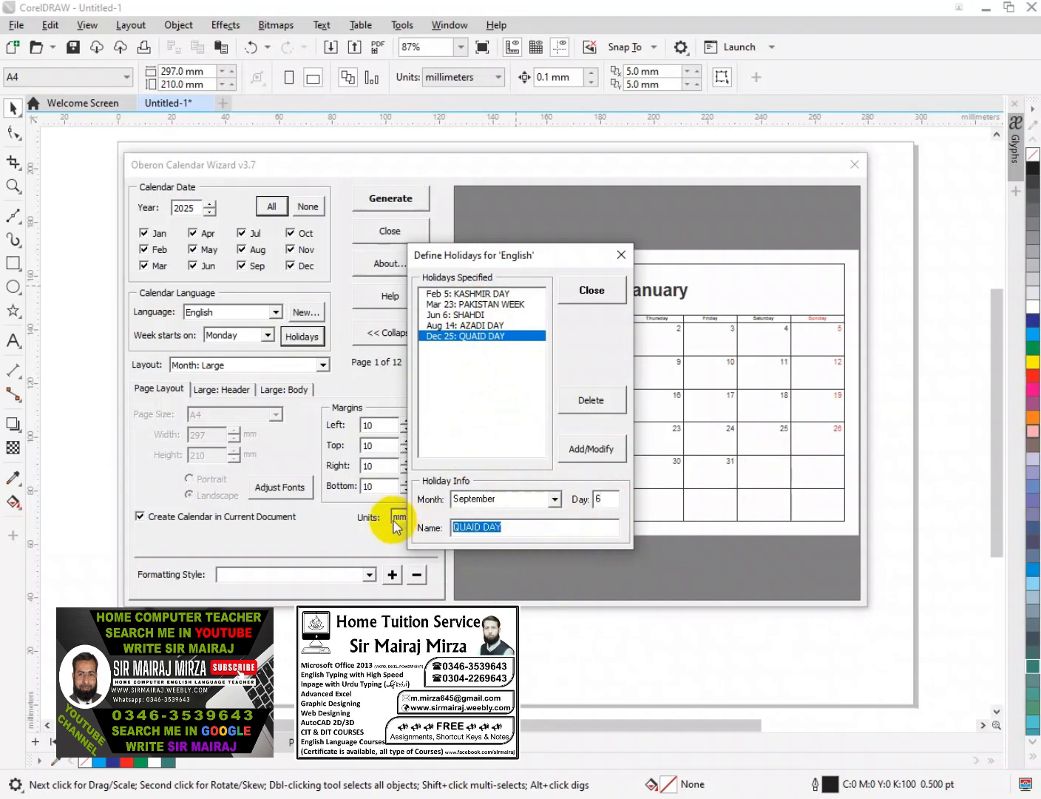
pyautogui.write('D')
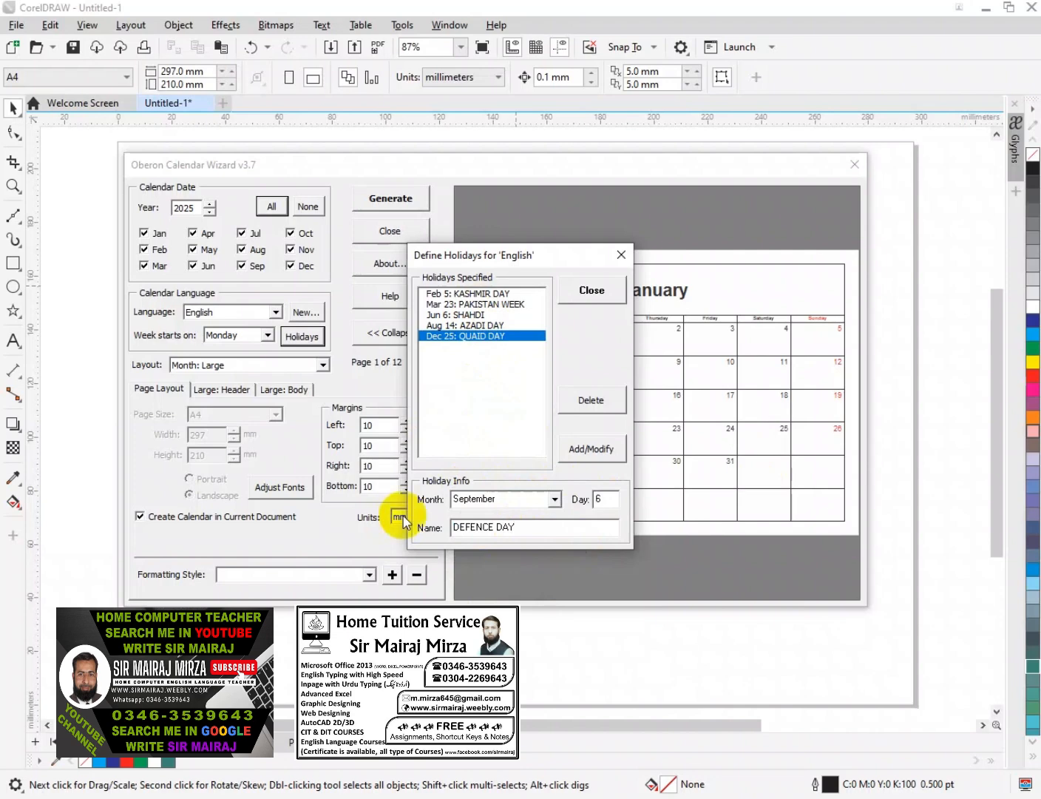
pyautogui.click(599, 451)
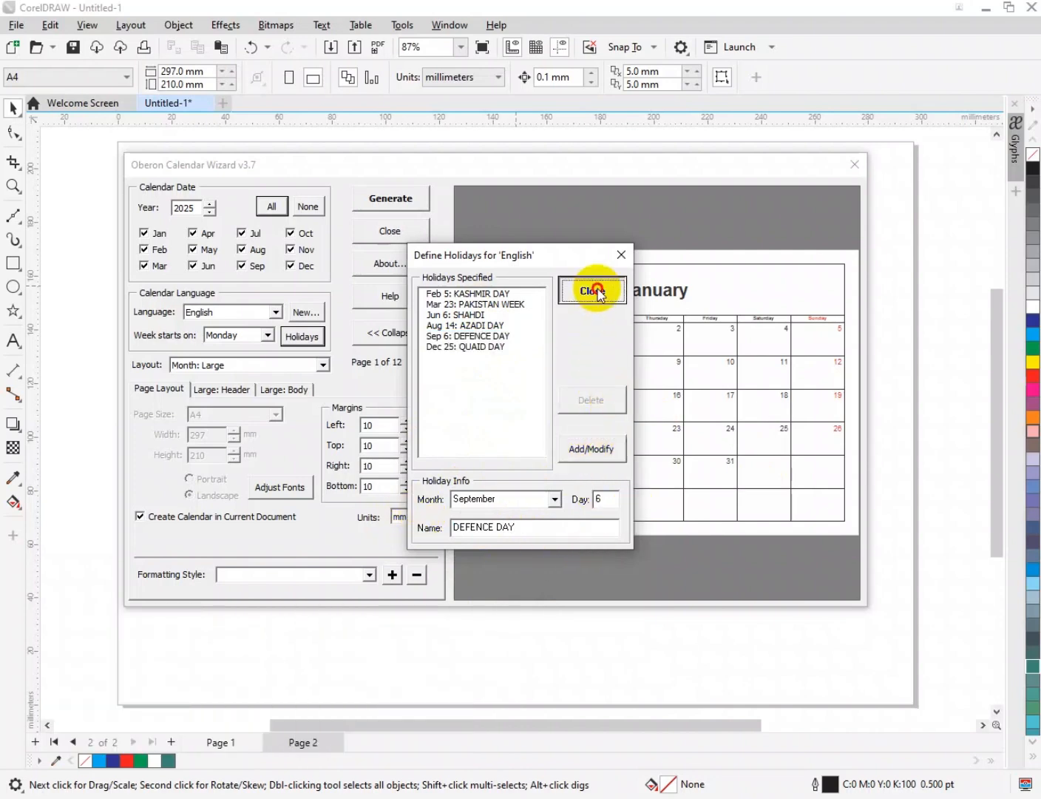
pyautogui.click(593, 291)
# - Page the calendar preview forward to September to inspect the DEFENCE DAY holiday
pyautogui.click(427, 361)
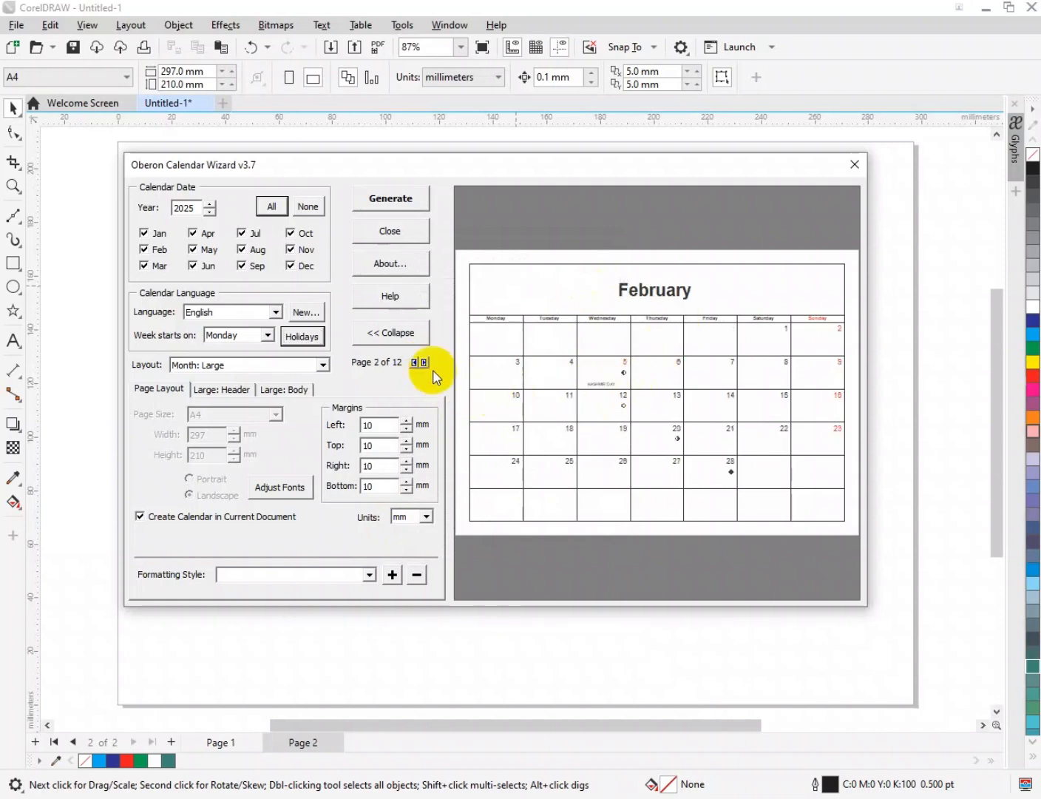
pyautogui.click(425, 362)
pyautogui.click(426, 362)
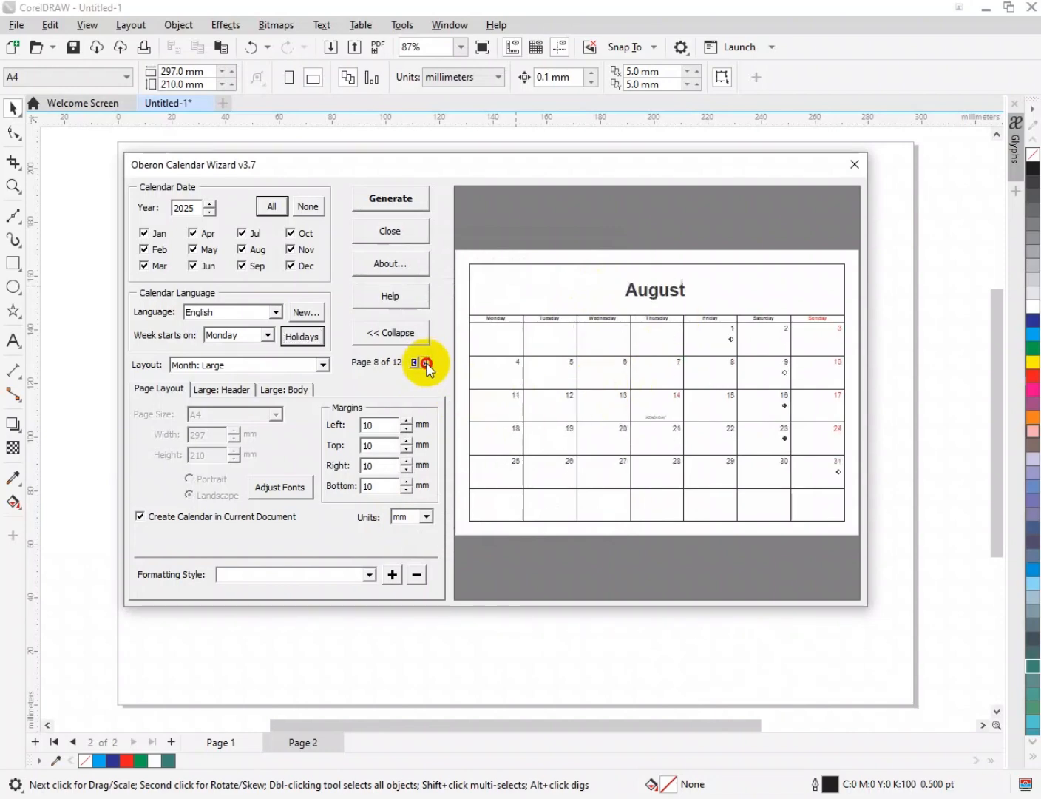
pyautogui.click(426, 362)
pyautogui.click(426, 363)
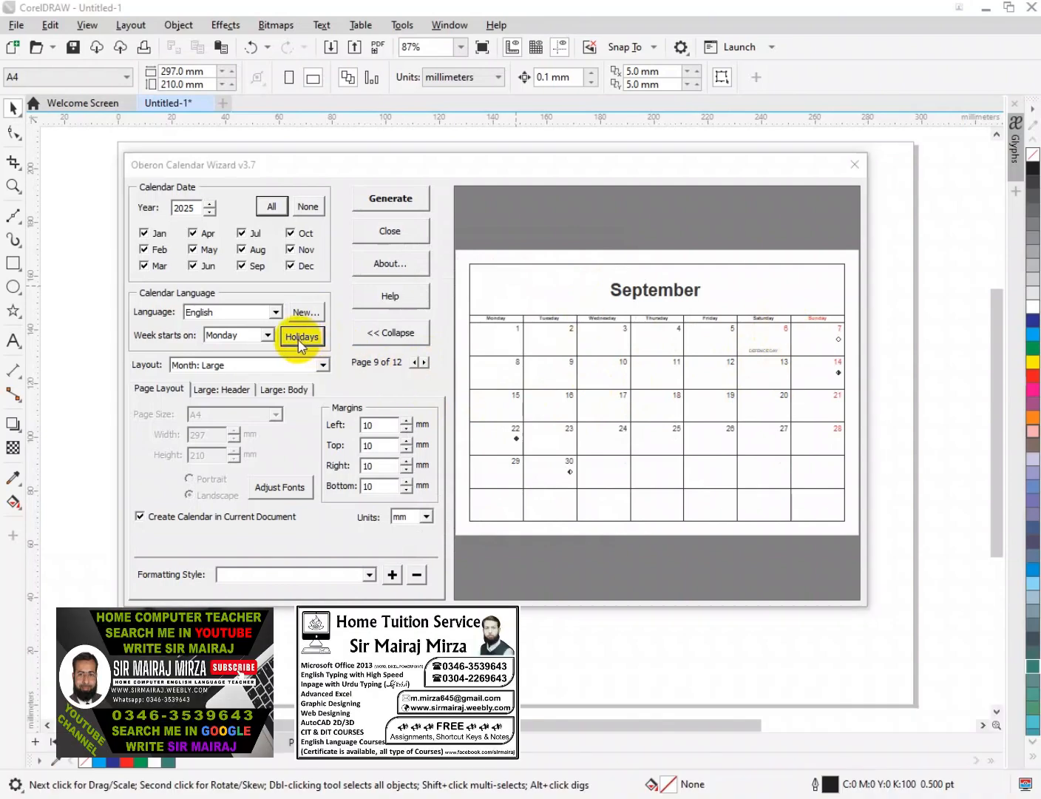
# - Add a holiday named DUBAI MEETING on July 5 to the English holiday definitions
pyautogui.click(299, 338)
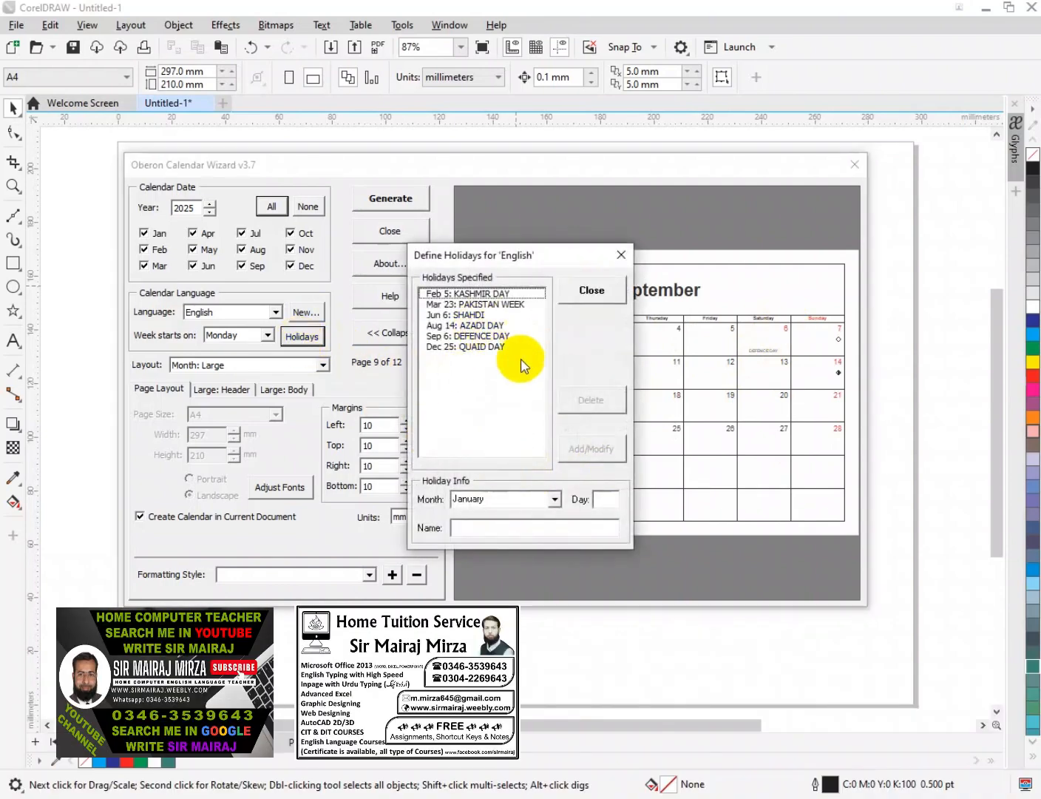
pyautogui.click(555, 502)
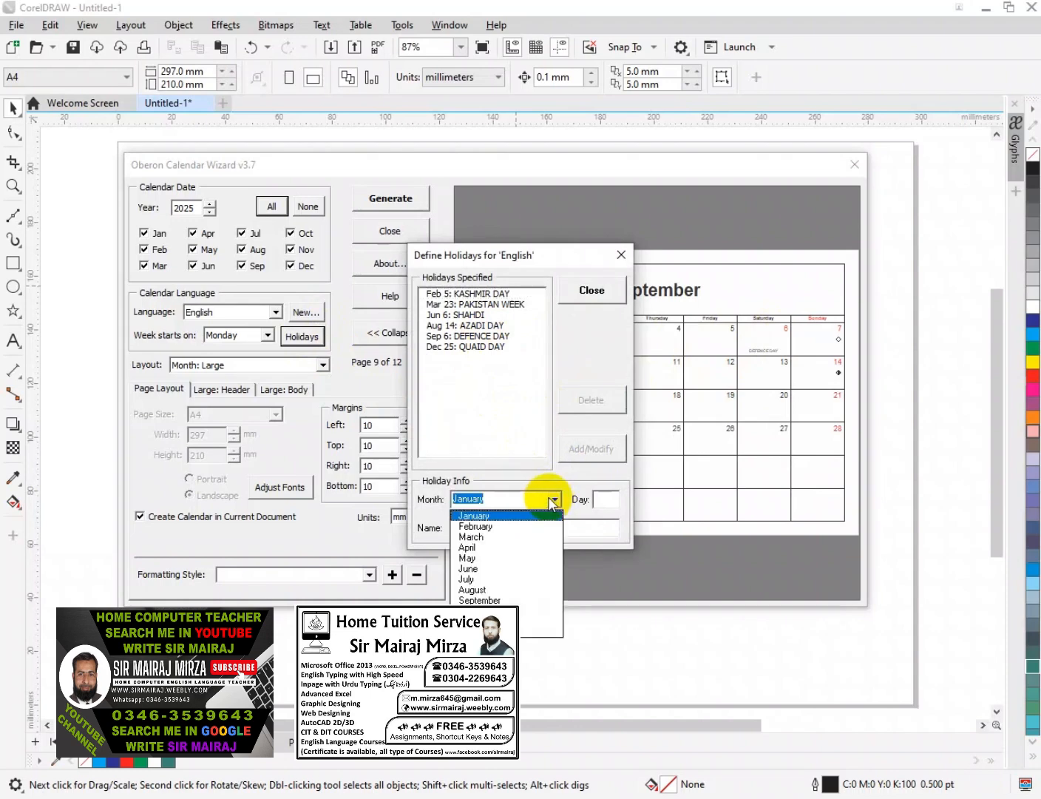
pyautogui.click(470, 581)
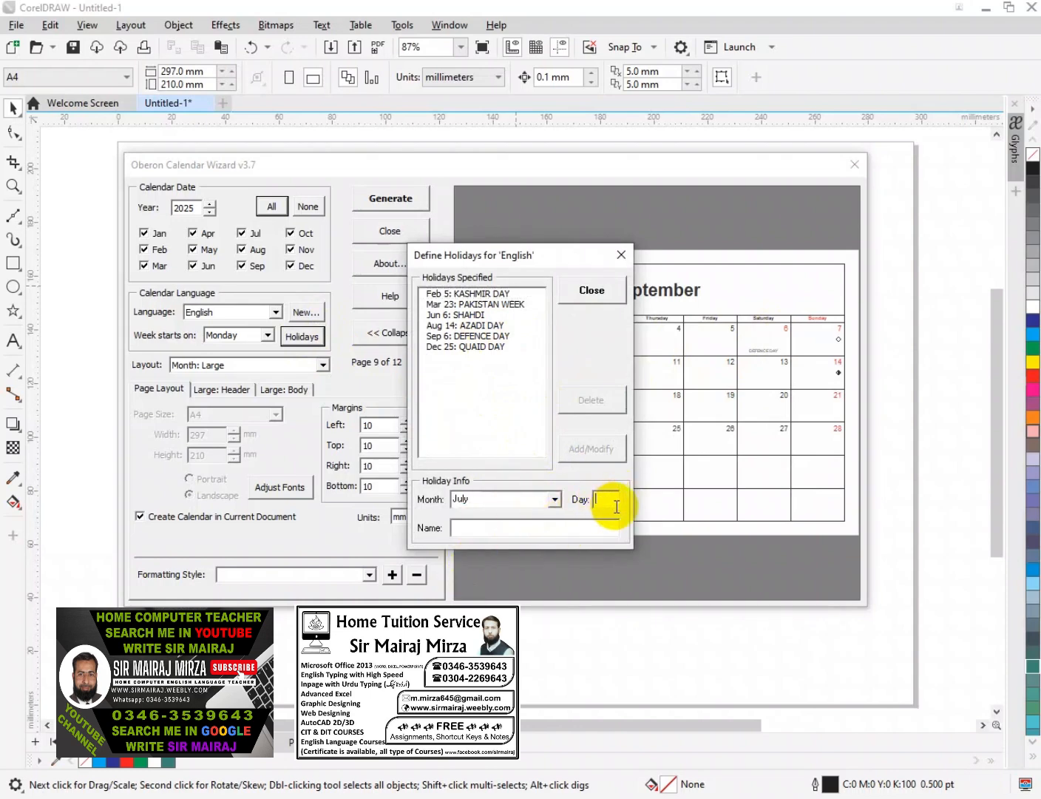
pyautogui.write('5')
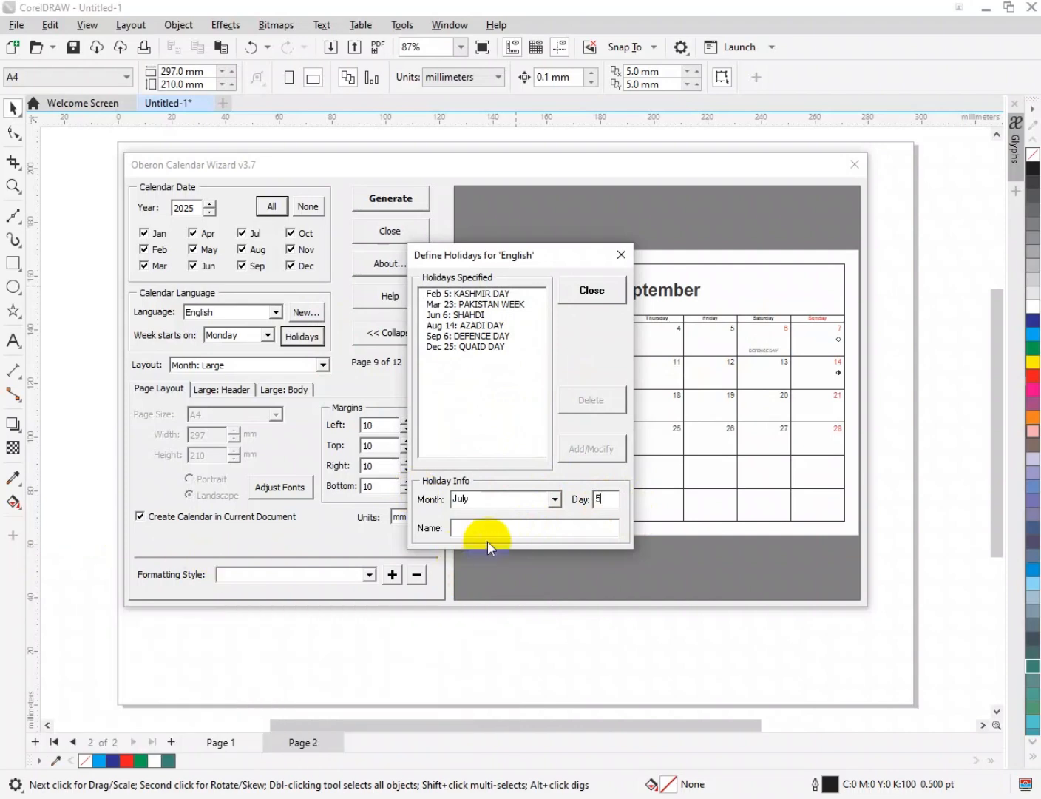
pyautogui.click(491, 528)
pyautogui.write('DUBAI MEETING')
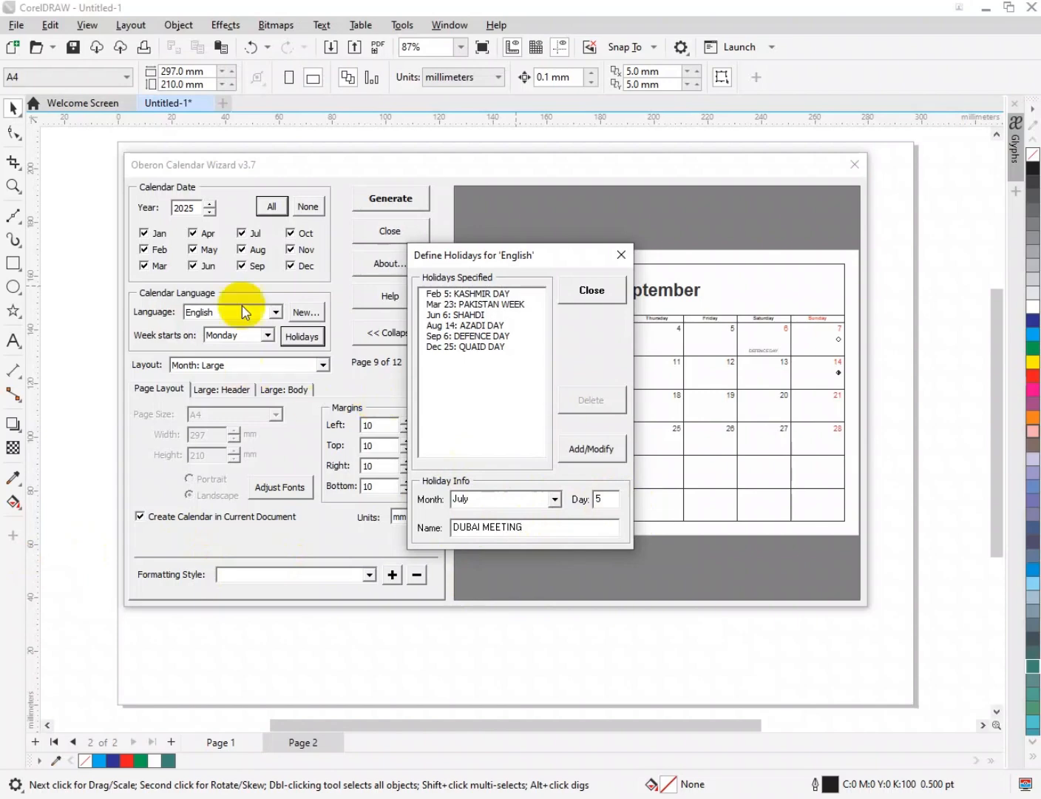
pyautogui.click(592, 448)
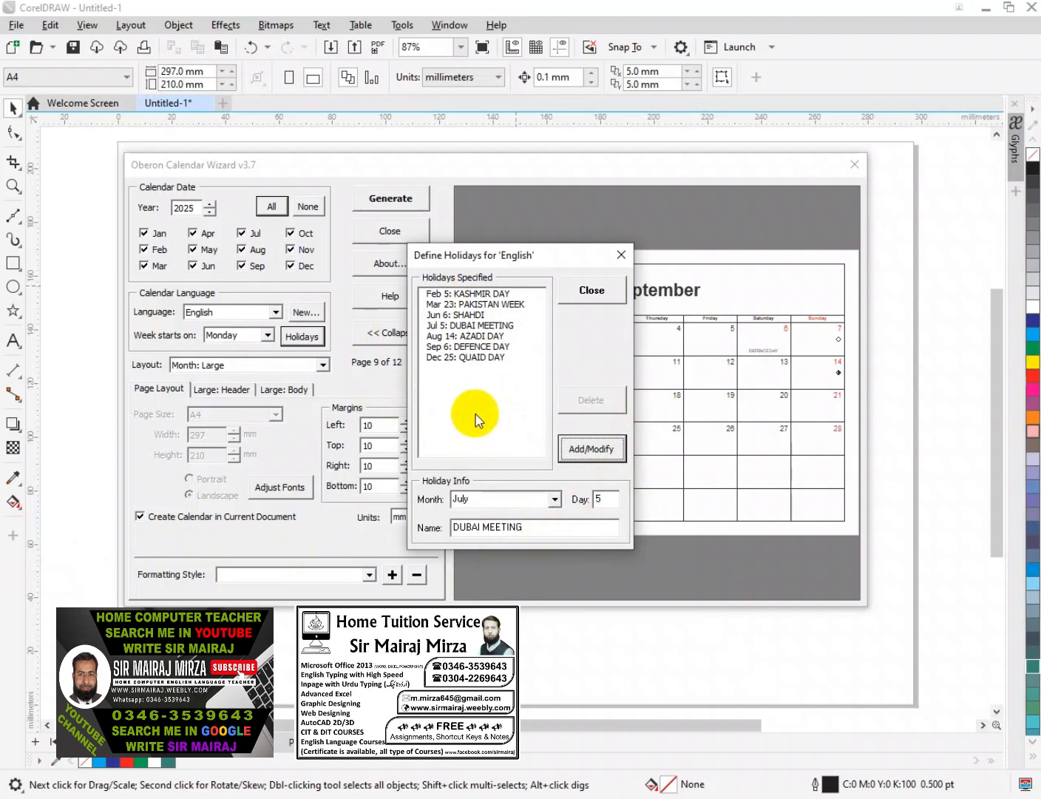
# - Review the DUBAI MEETING, DEFENCE DAY and SHAHDI holiday entries, close the definitions, and page the preview back to June
pyautogui.click(467, 325)
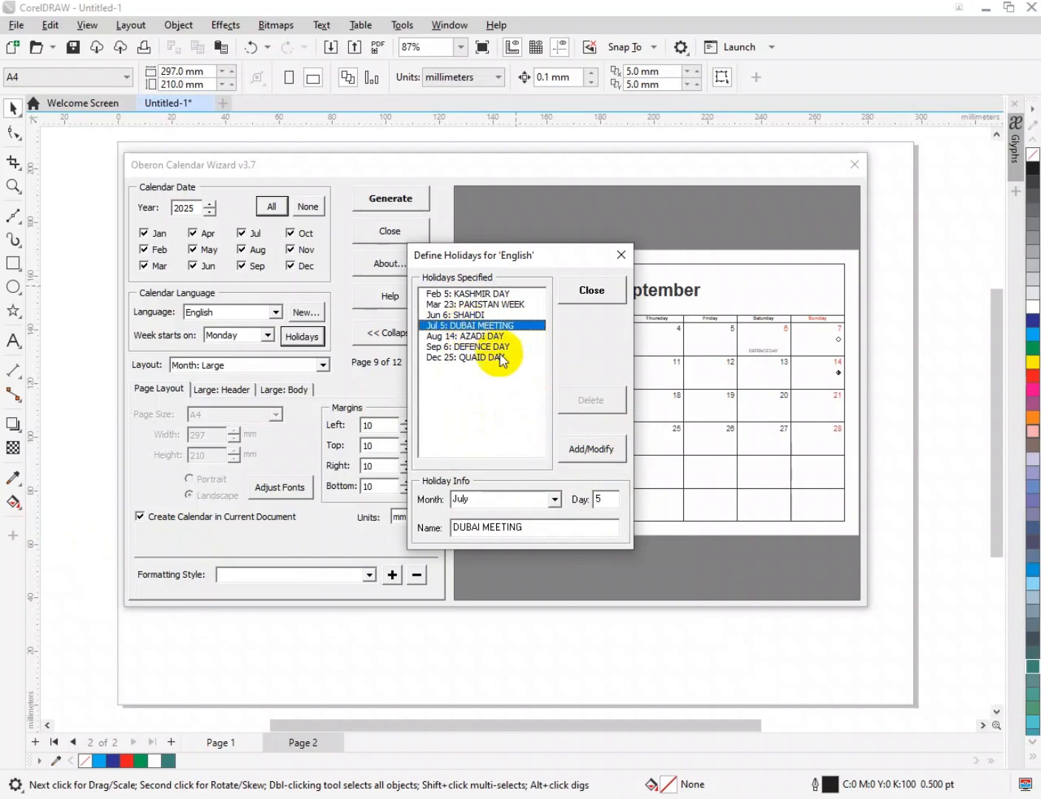
pyautogui.click(484, 345)
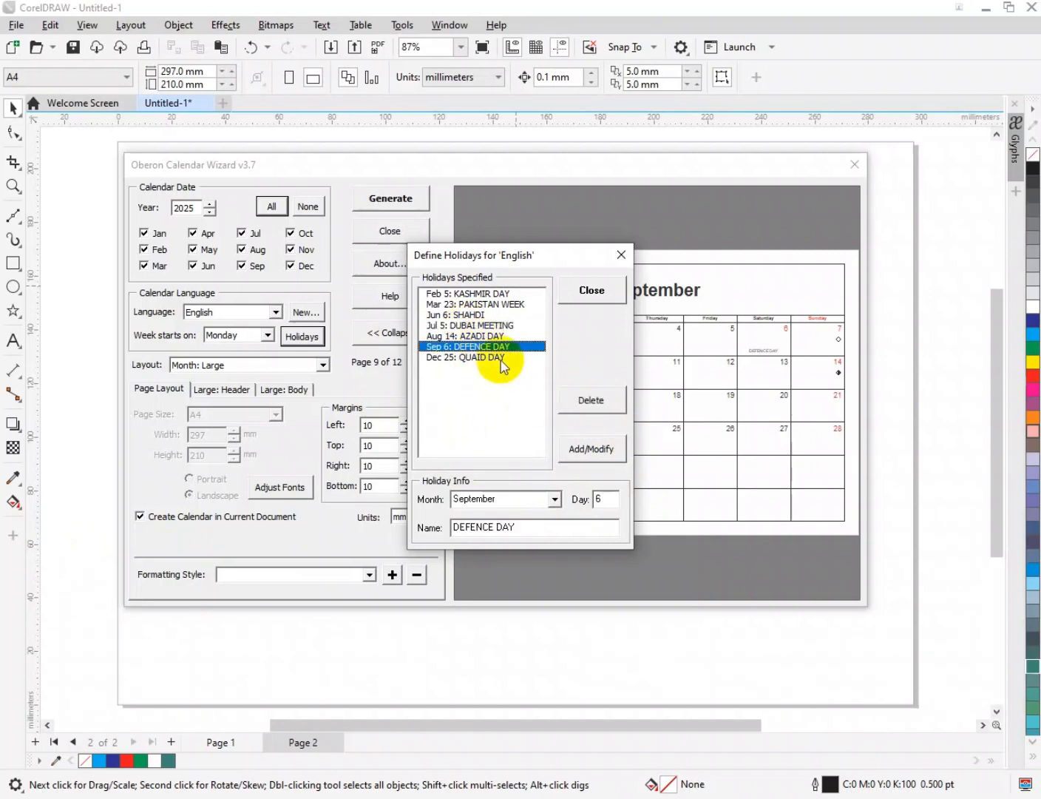
pyautogui.click(457, 313)
pyautogui.click(592, 289)
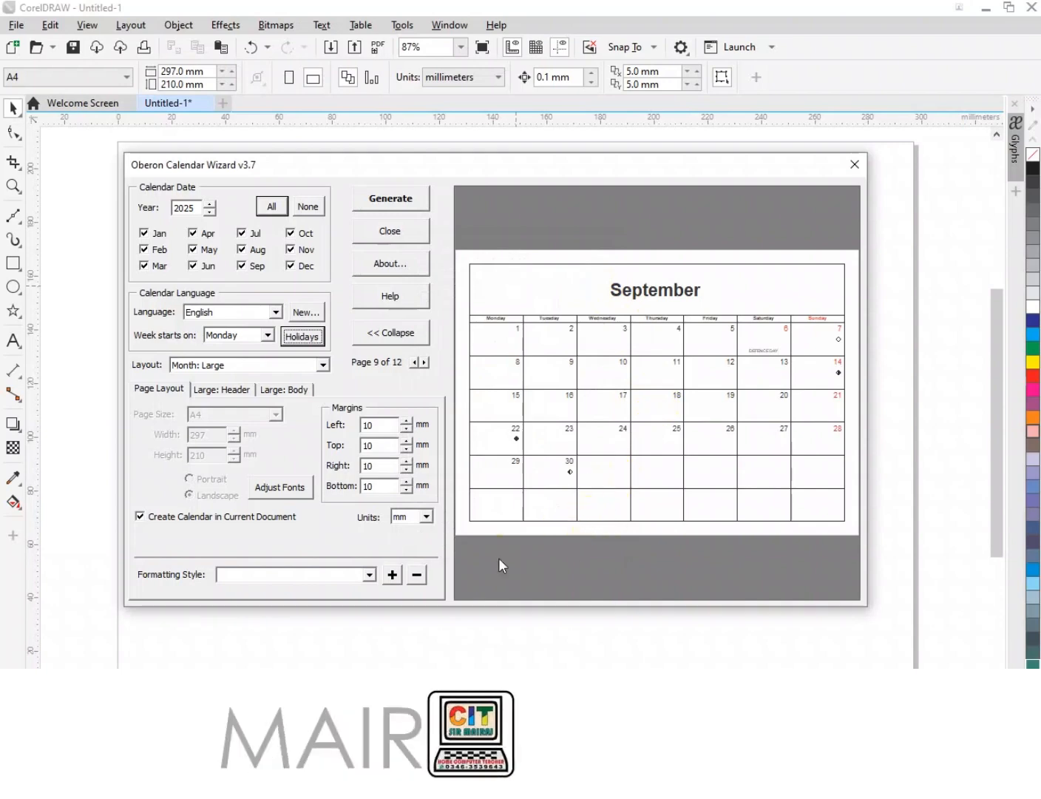
pyautogui.click(414, 363)
pyautogui.doubleClick(414, 363)
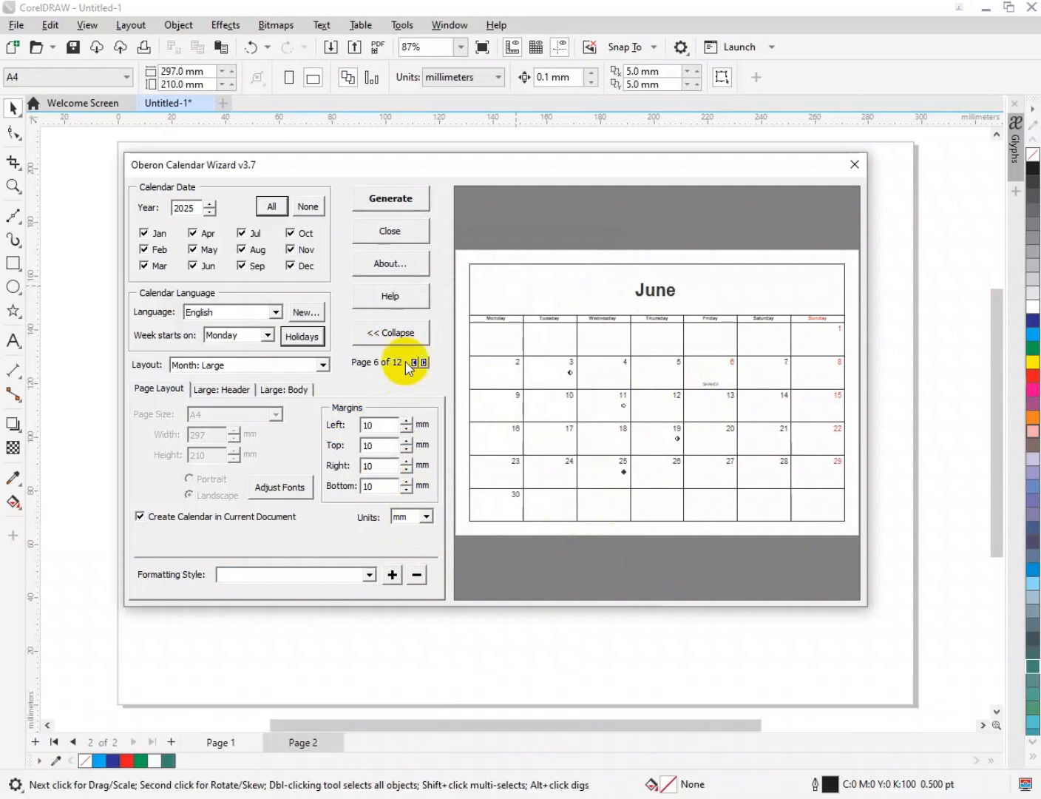
# - Delete the SHAHDI holiday on June 6 from the holiday definitions and page the calendar preview back to January
pyautogui.click(304, 338)
pyautogui.click(455, 316)
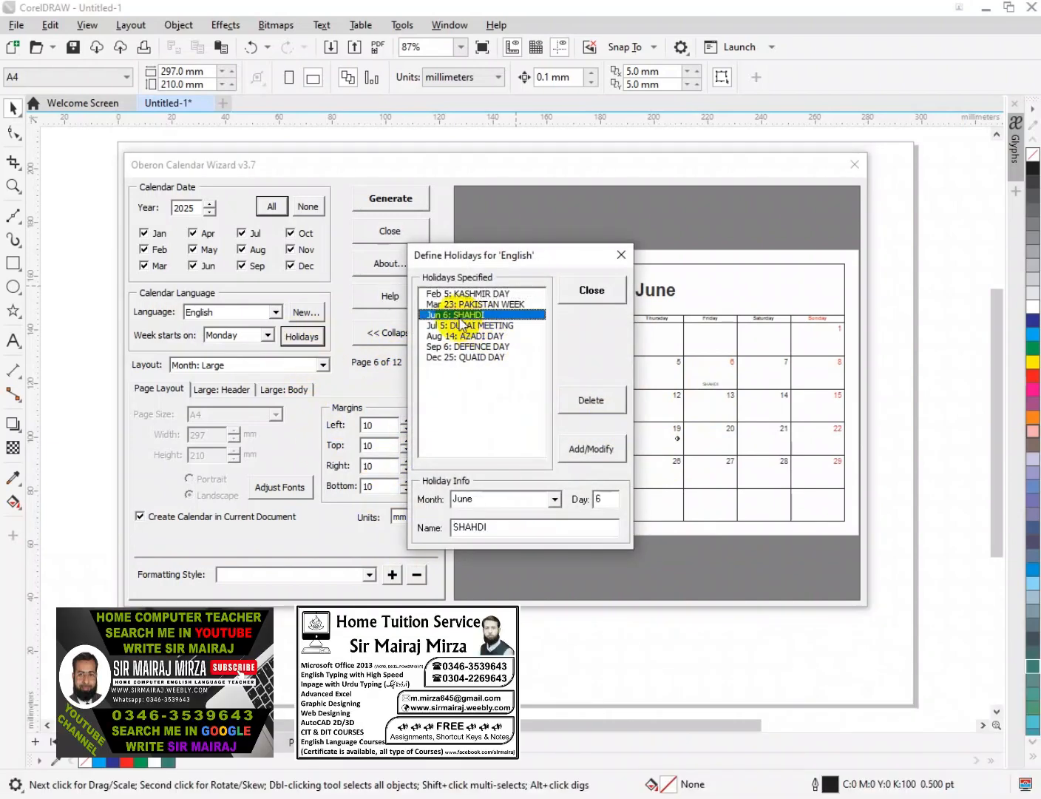
pyautogui.click(596, 407)
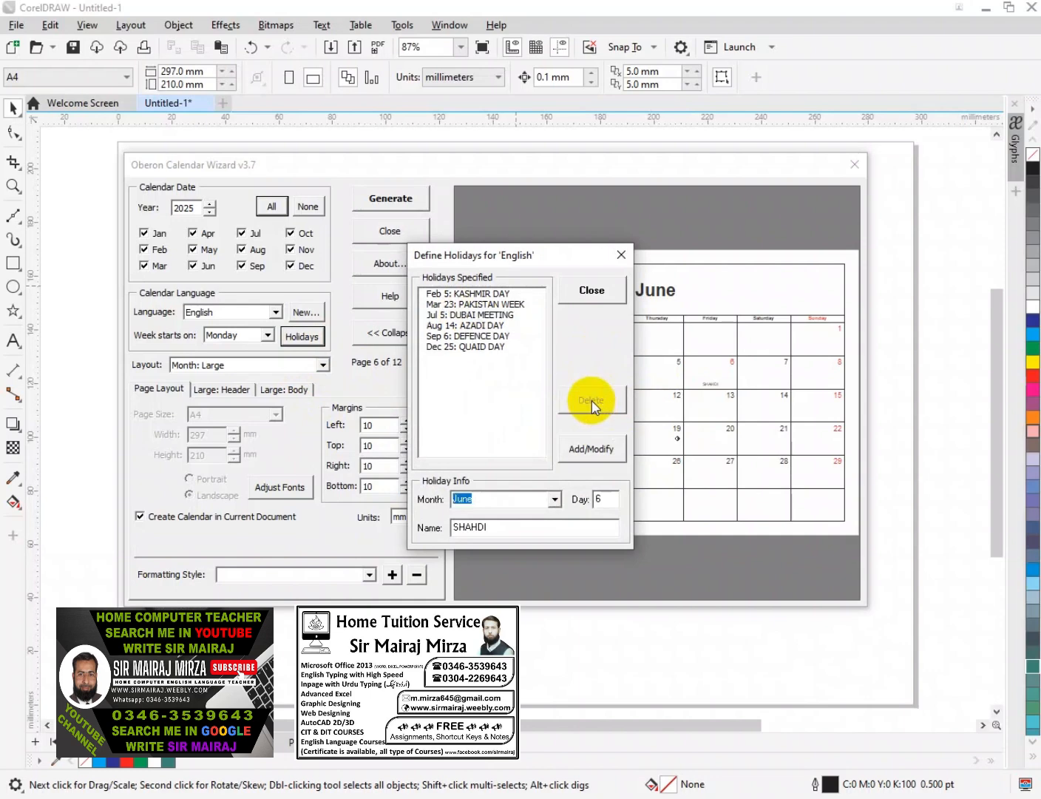
pyautogui.click(596, 290)
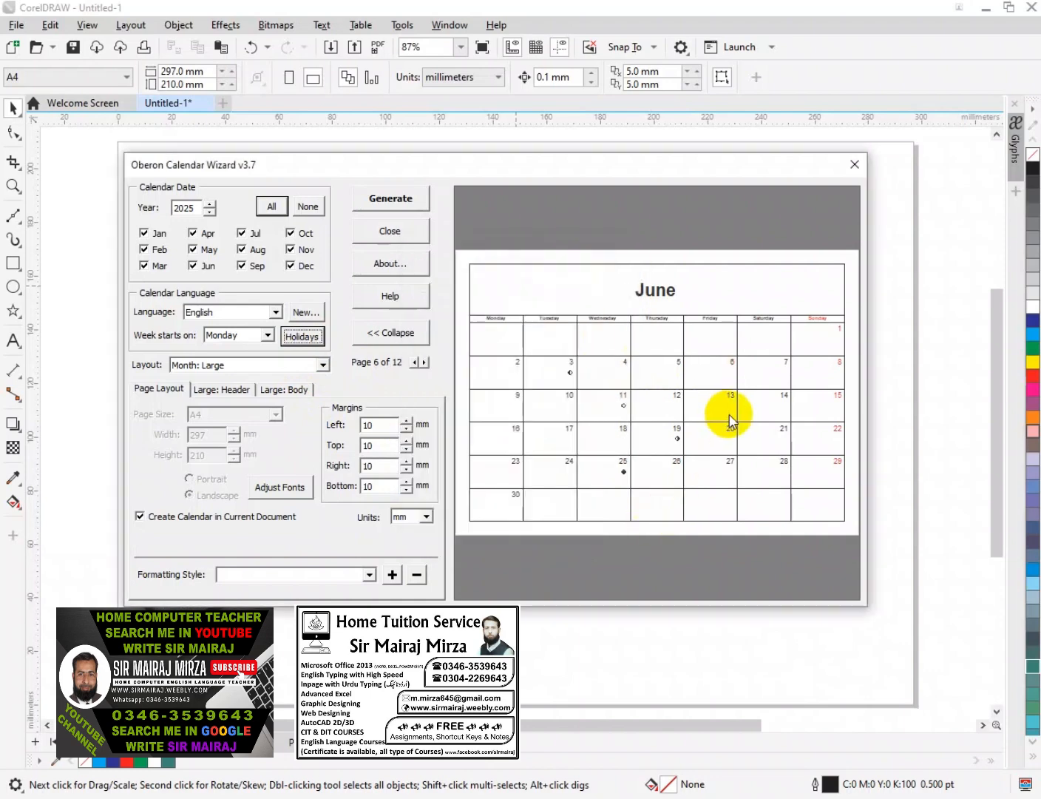
pyautogui.click(414, 362)
pyautogui.click(415, 363)
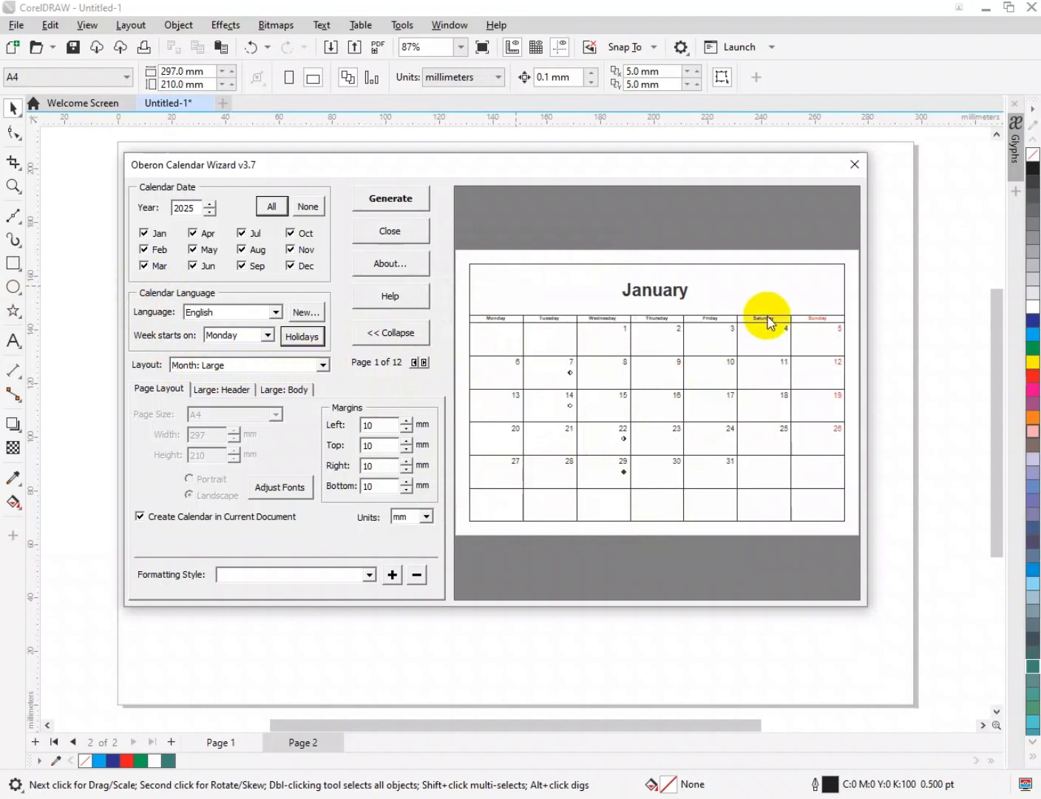
# - Try the monthly layouts Large + 2 Small, Large + 12 Small [Left/Right] and Large + 12 Small [Bottom]
pyautogui.click(317, 364)
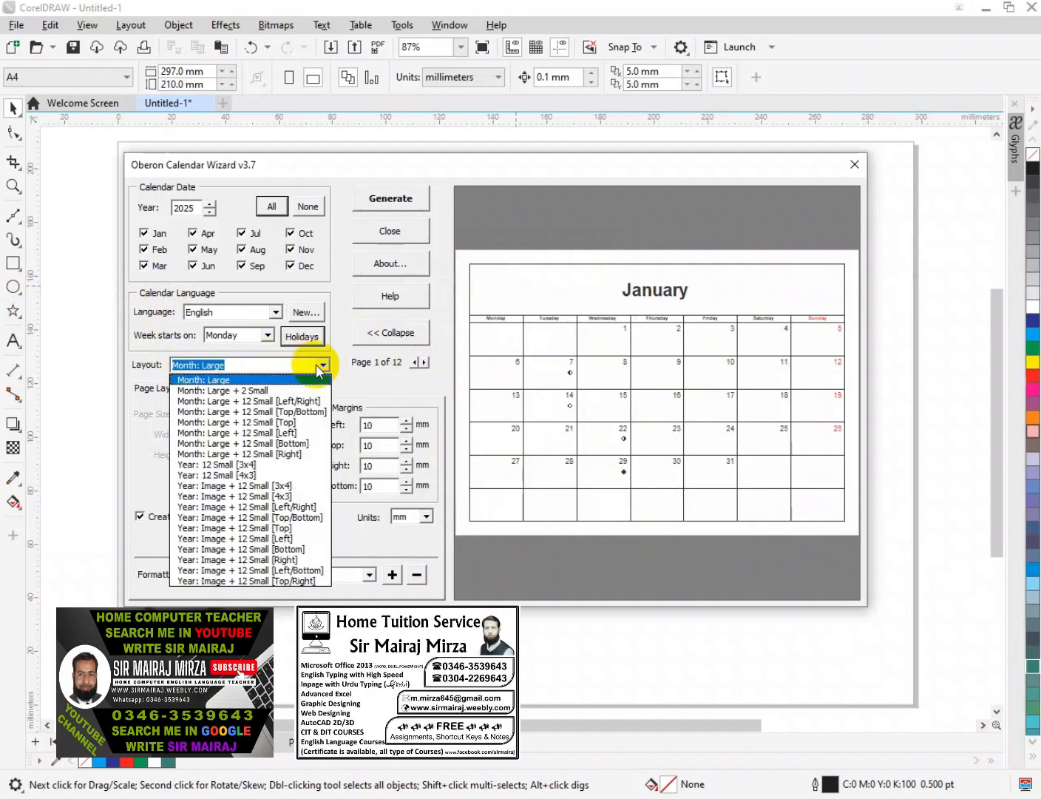
pyautogui.click(277, 390)
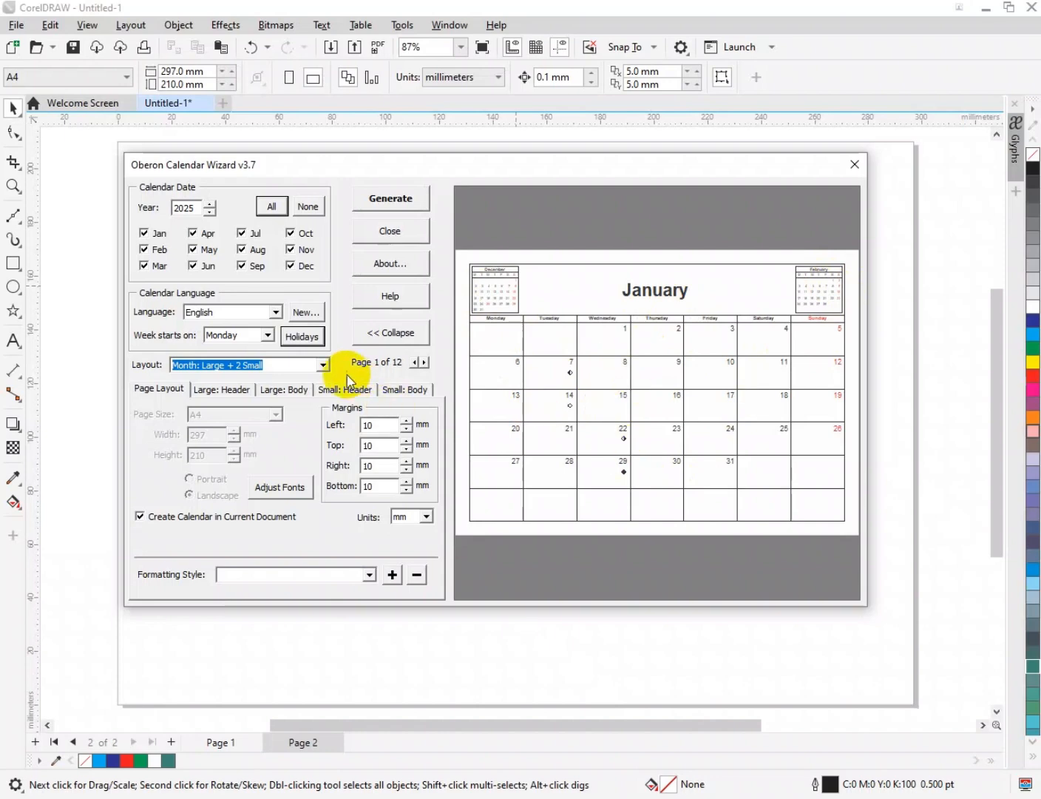
pyautogui.click(321, 365)
pyautogui.click(289, 402)
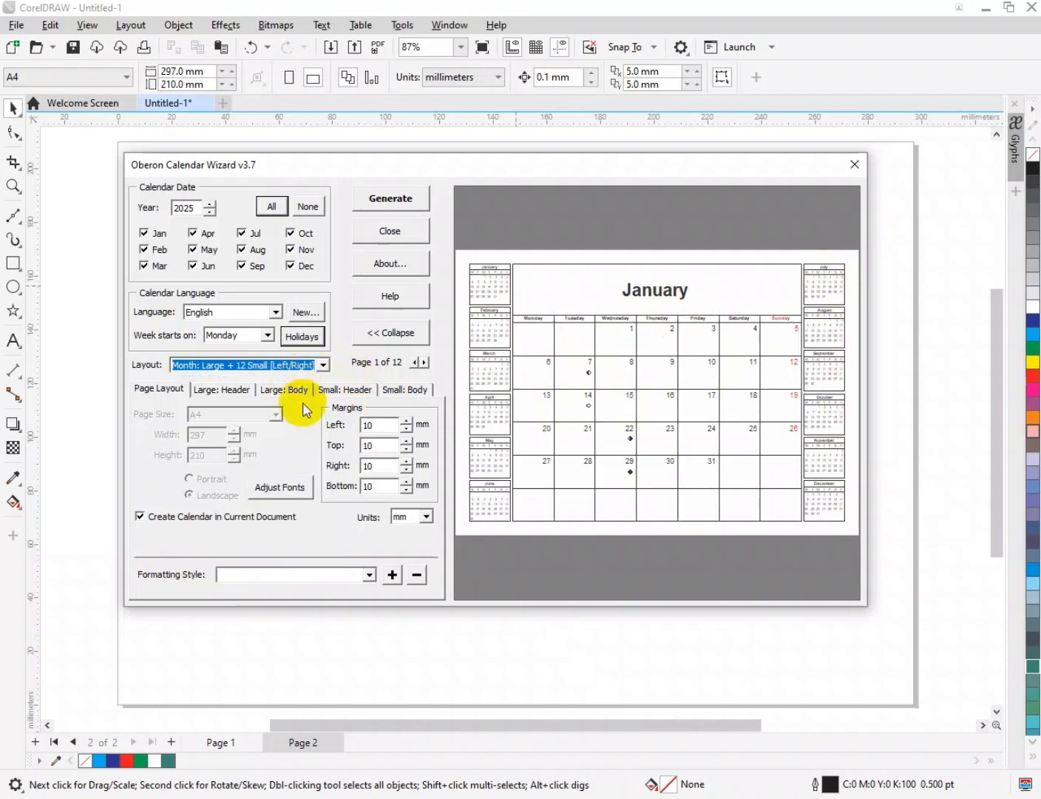
pyautogui.click(315, 370)
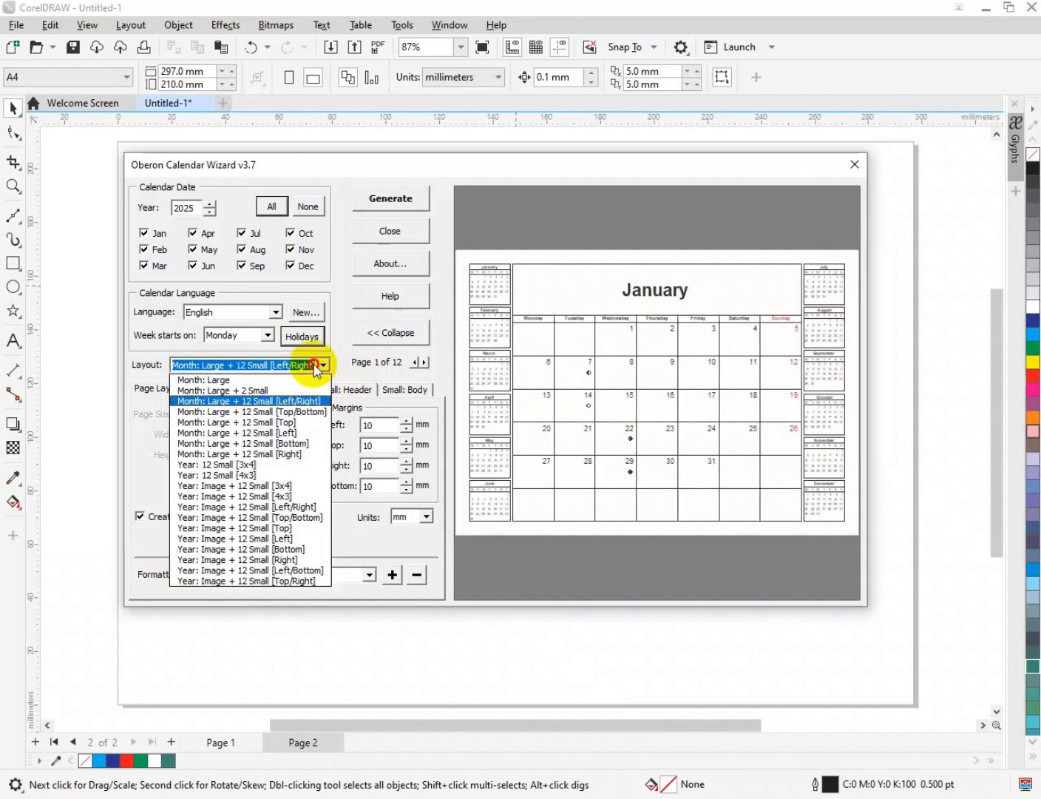
pyautogui.click(262, 447)
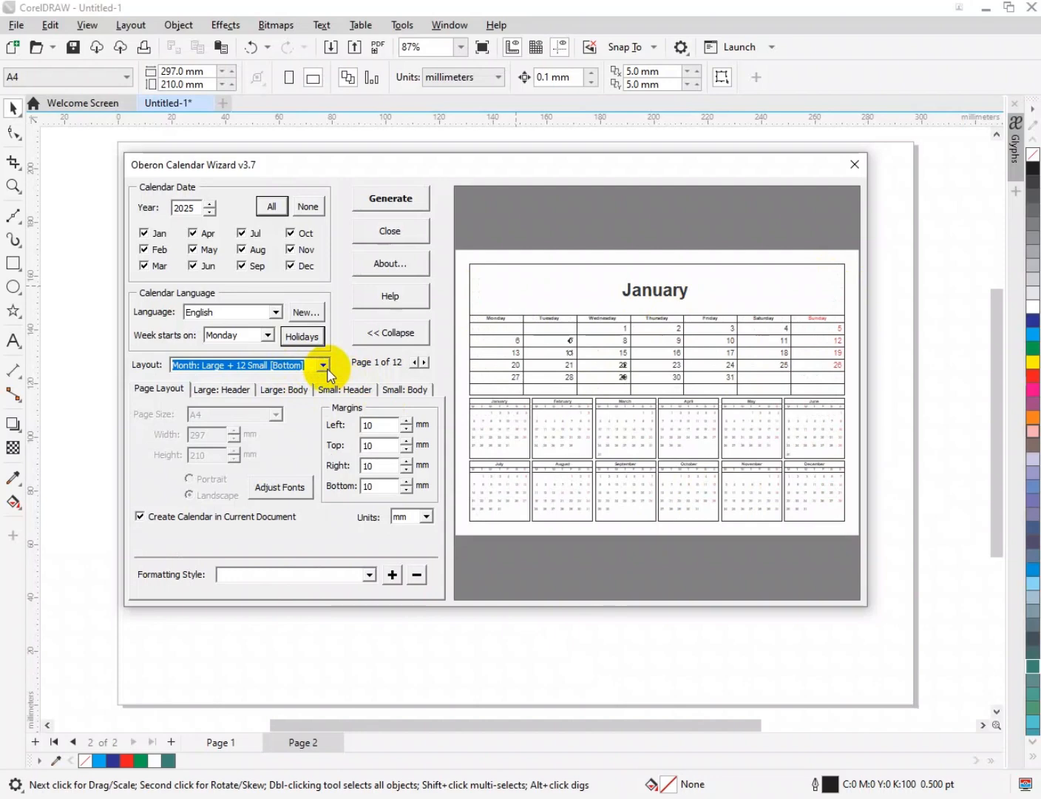
# - Try the yearly layouts Image + 12 Small [3x4] and Image + 12 Small [Top], and return to Month: Large
pyautogui.click(323, 364)
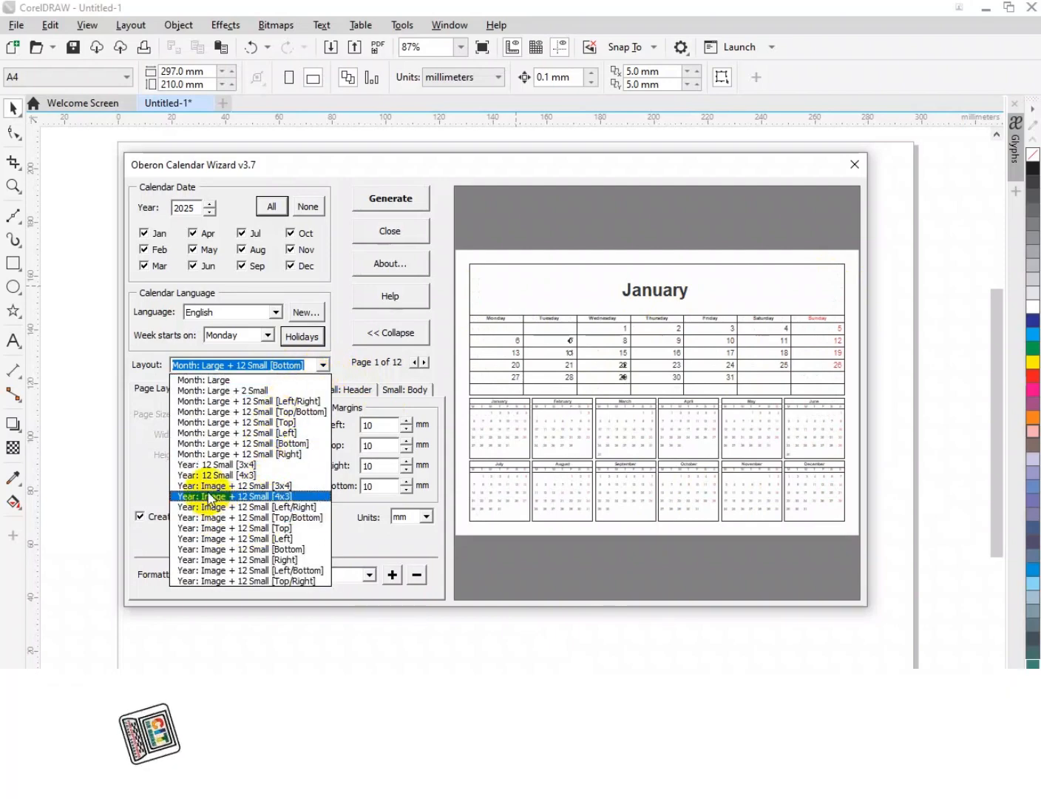
pyautogui.click(230, 485)
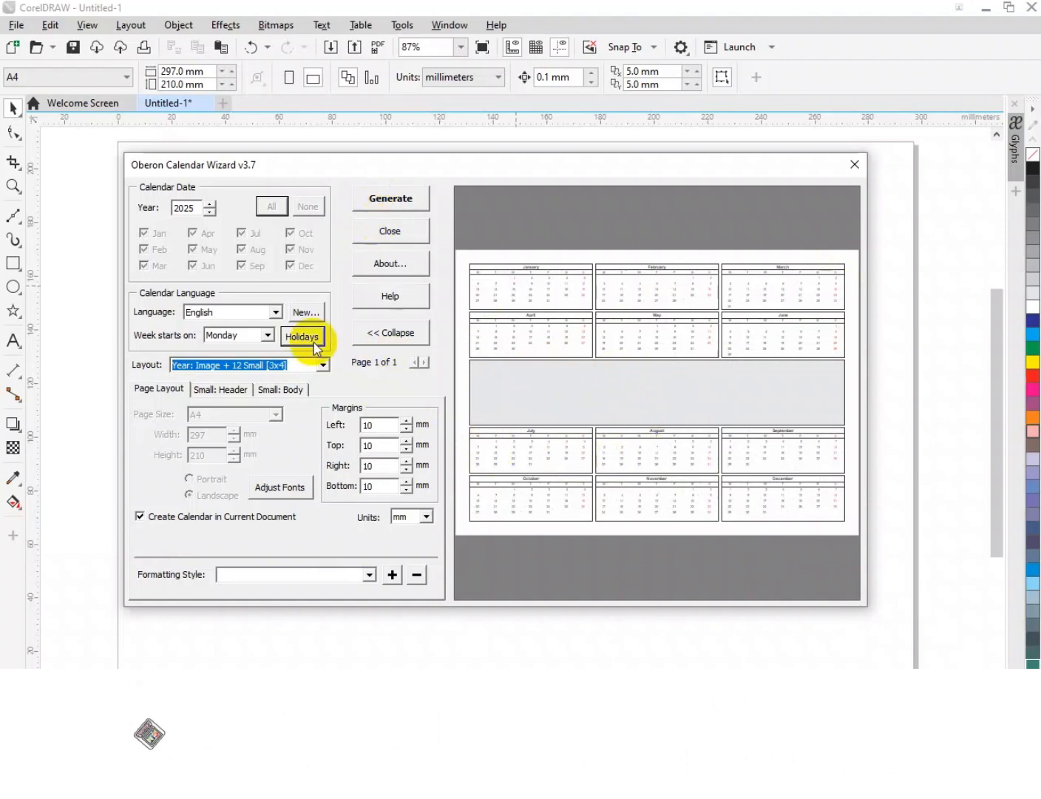
pyautogui.click(302, 365)
pyautogui.click(275, 528)
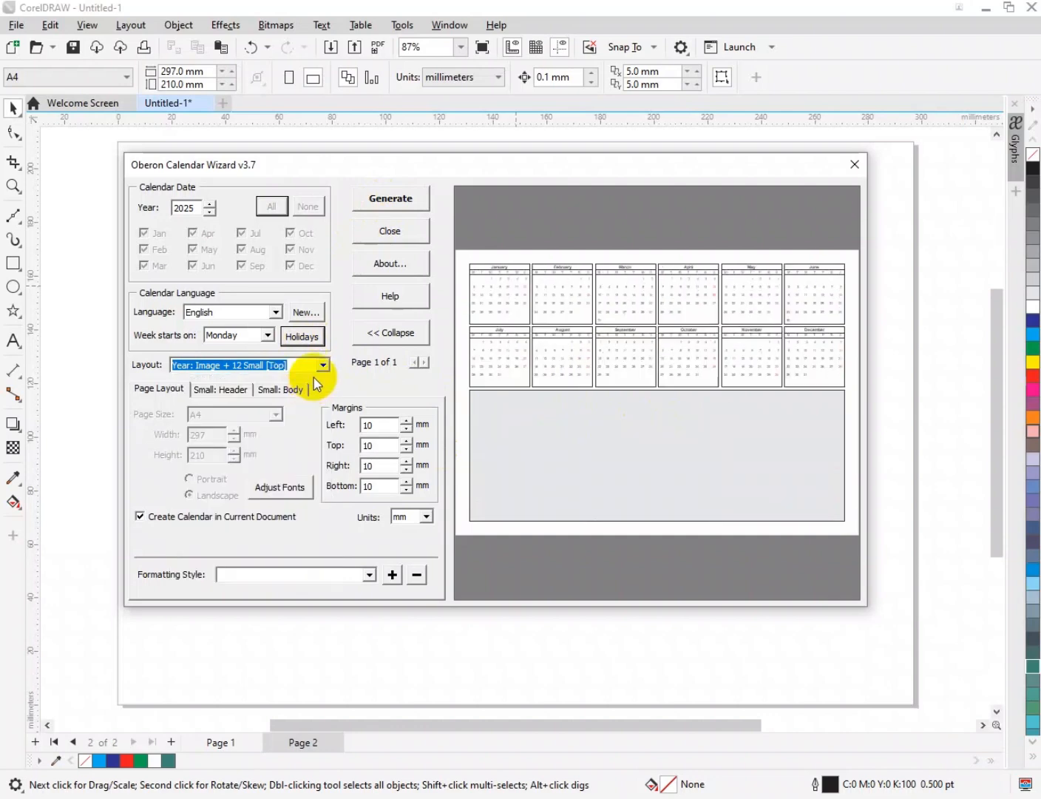
pyautogui.click(314, 364)
pyautogui.click(238, 379)
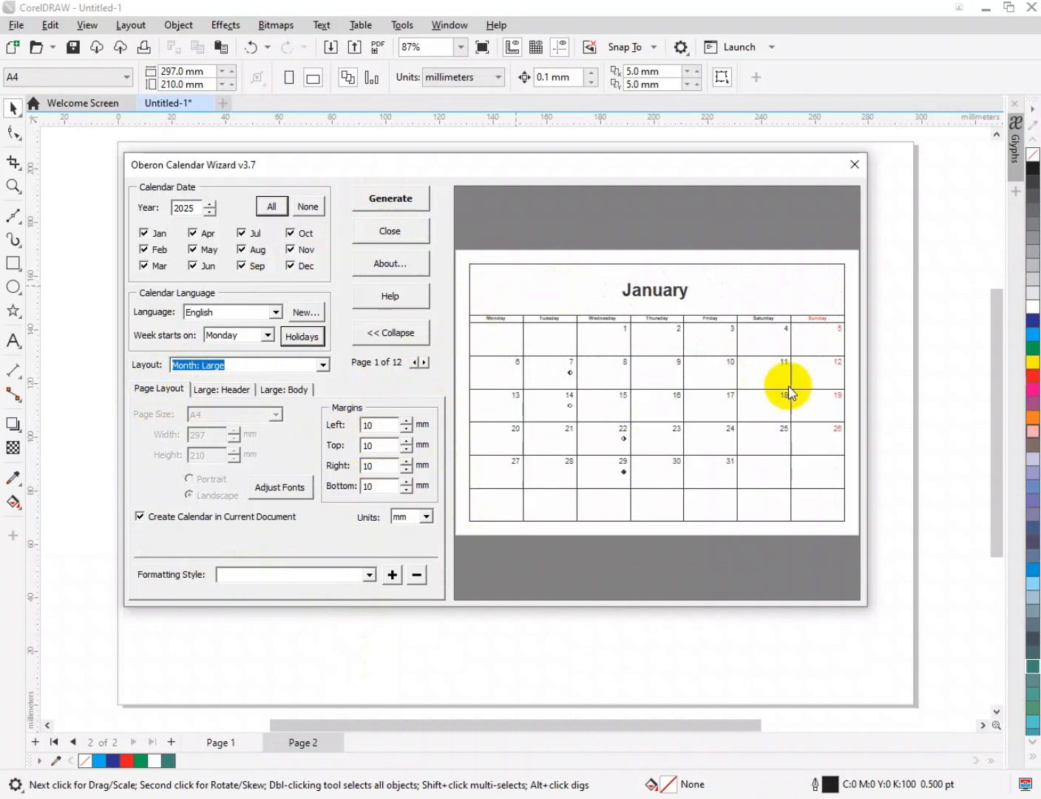
# - Try a smaller left page margin and return it to 10 mm
pyautogui.click(405, 427)
pyautogui.click(405, 428)
pyautogui.click(405, 428)
pyautogui.click(405, 428)
pyautogui.click(405, 422)
pyautogui.click(405, 422)
pyautogui.click(405, 422)
pyautogui.click(405, 422)
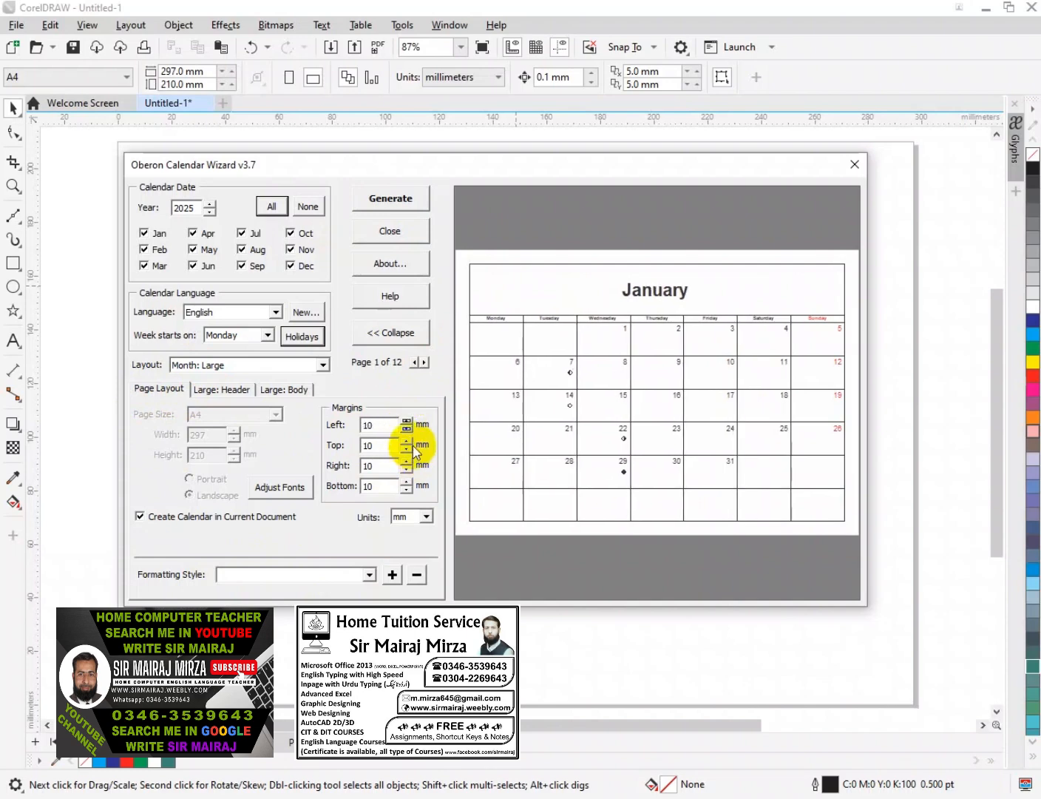
# - Try a top page margin of 7 mm and return it to 10 mm
pyautogui.click(406, 448)
pyautogui.click(405, 450)
pyautogui.click(406, 449)
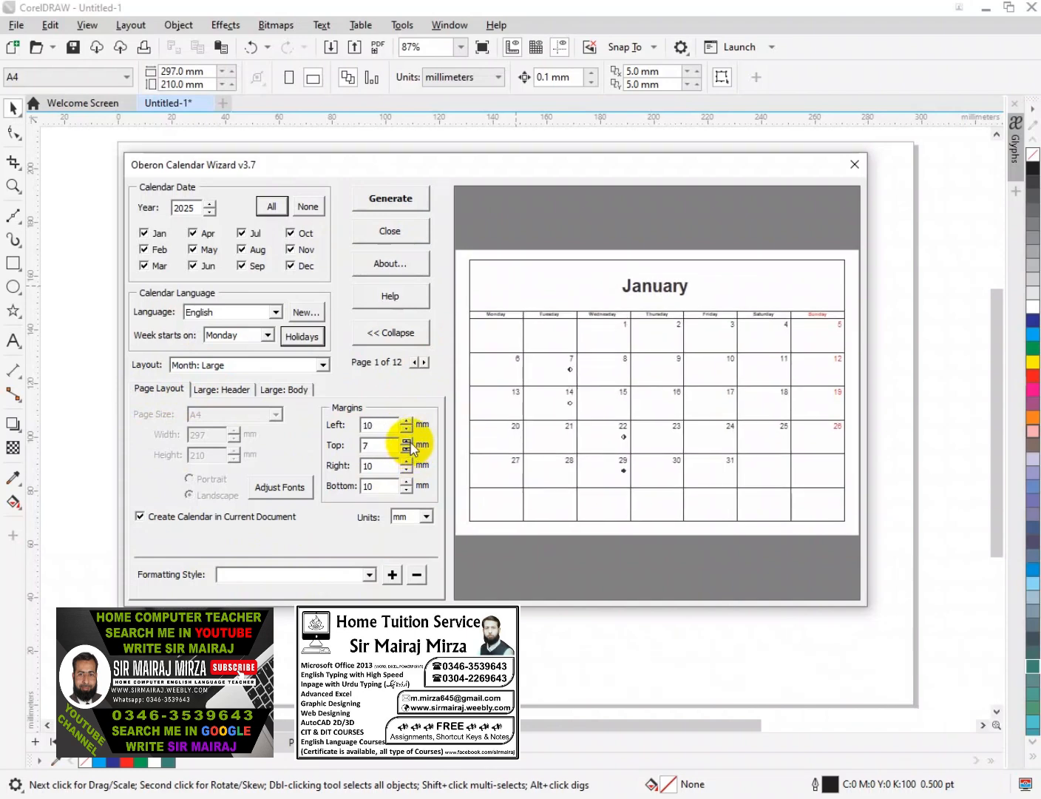
pyautogui.click(406, 442)
pyautogui.click(406, 442)
pyautogui.click(406, 442)
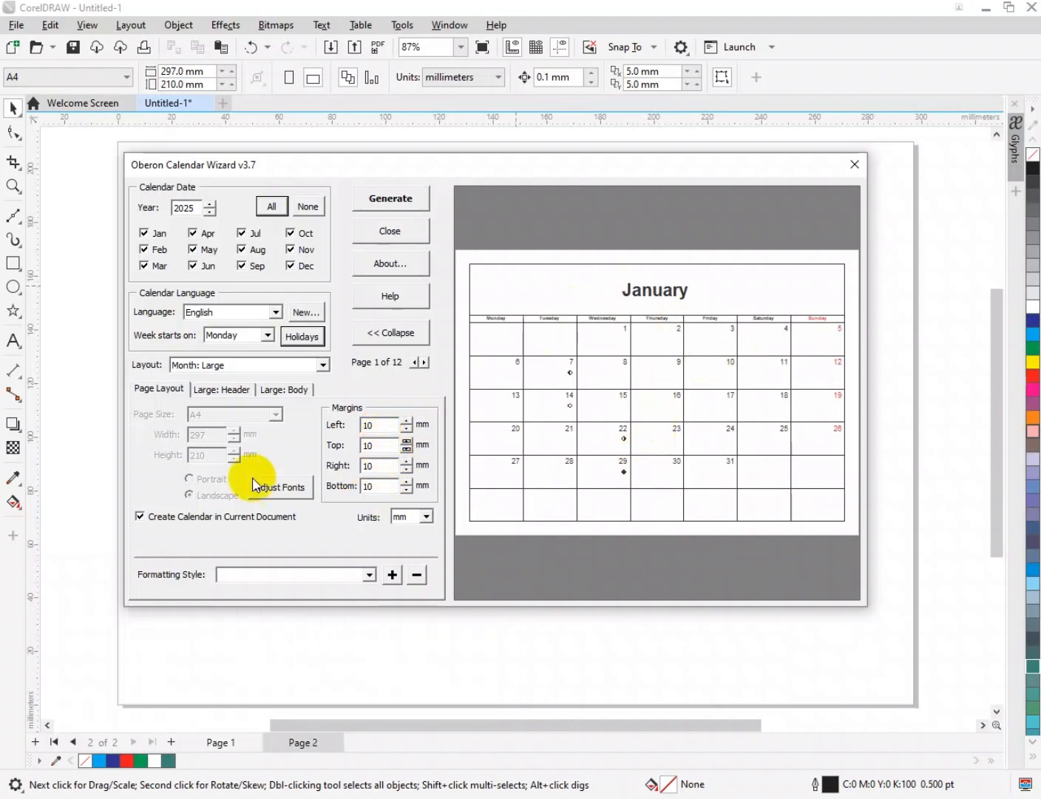
# - Try inches as the page layout unit, return to millimetres, and keep English as the calendar language
pyautogui.click(427, 517)
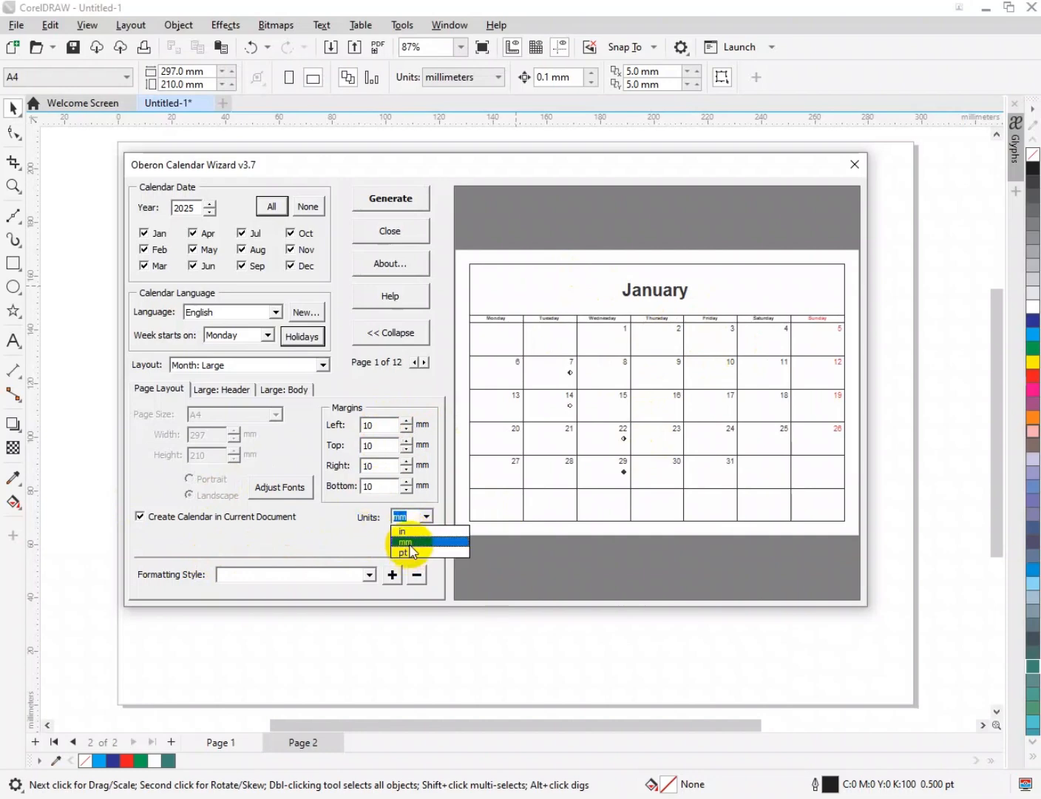
pyautogui.click(411, 533)
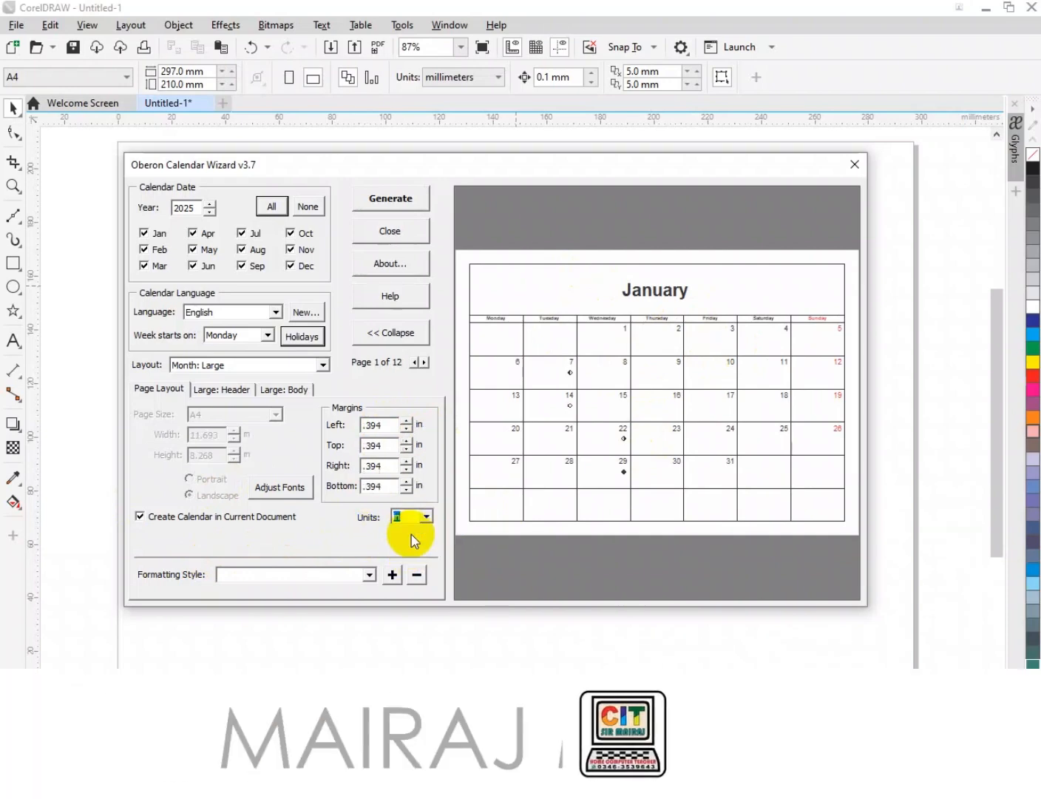
pyautogui.click(427, 517)
pyautogui.click(412, 539)
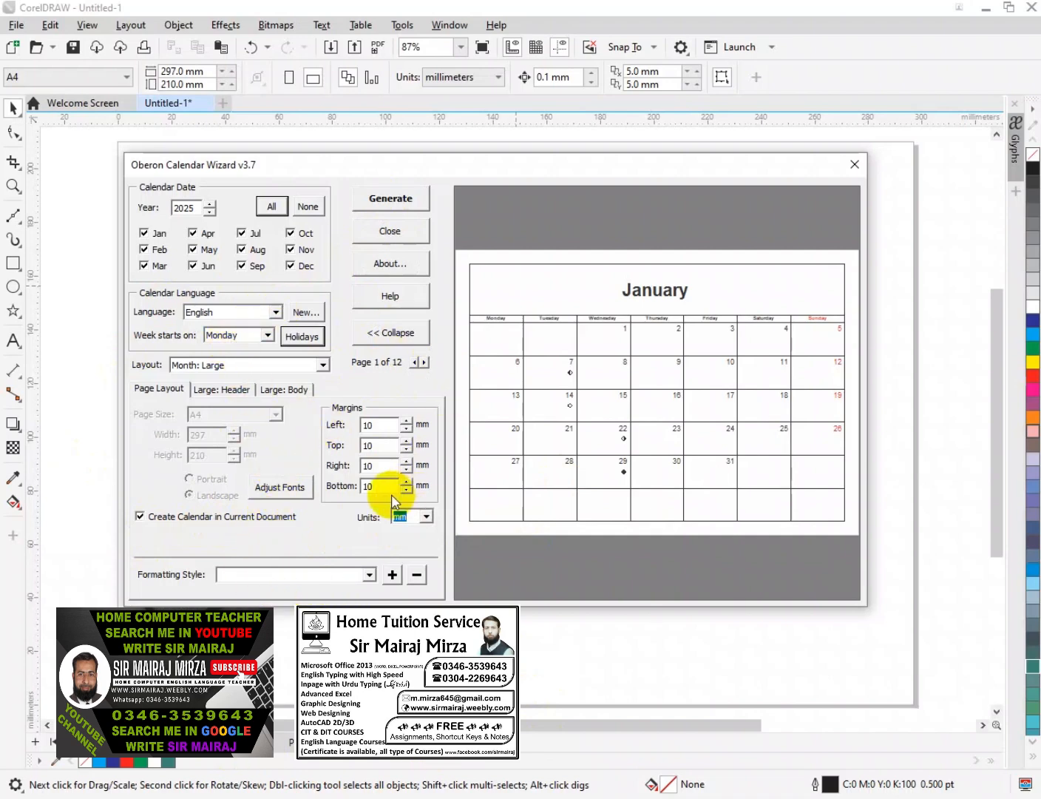
pyautogui.click(277, 312)
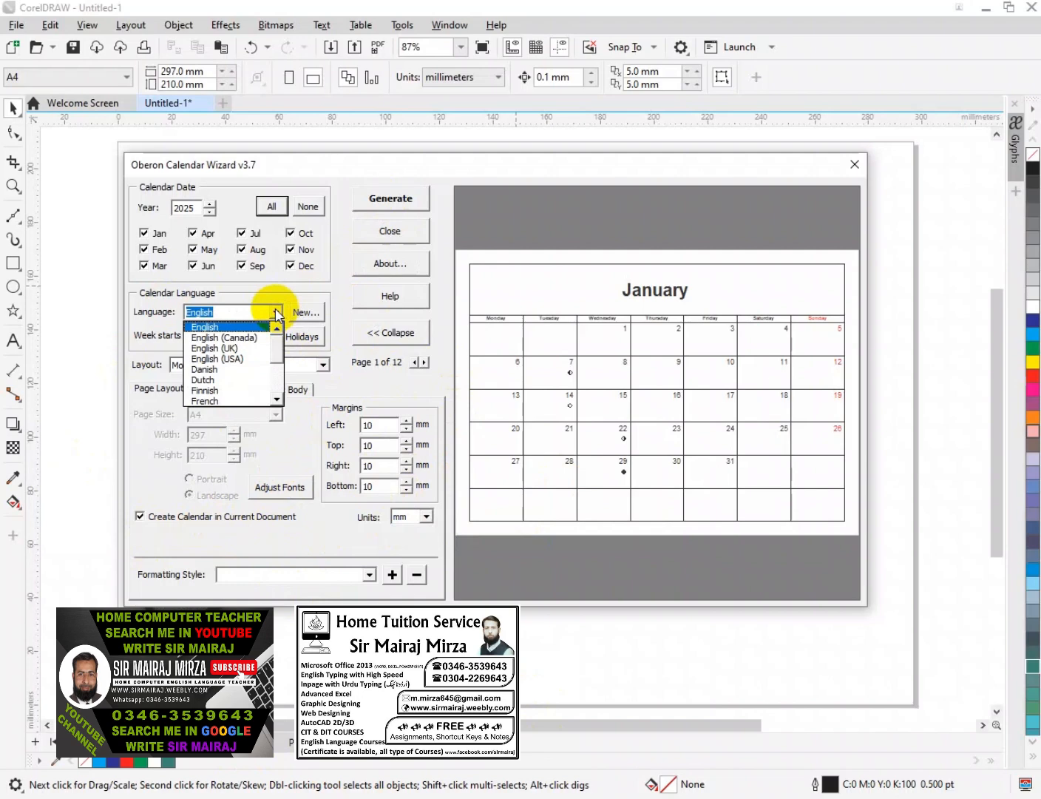
pyautogui.click(207, 316)
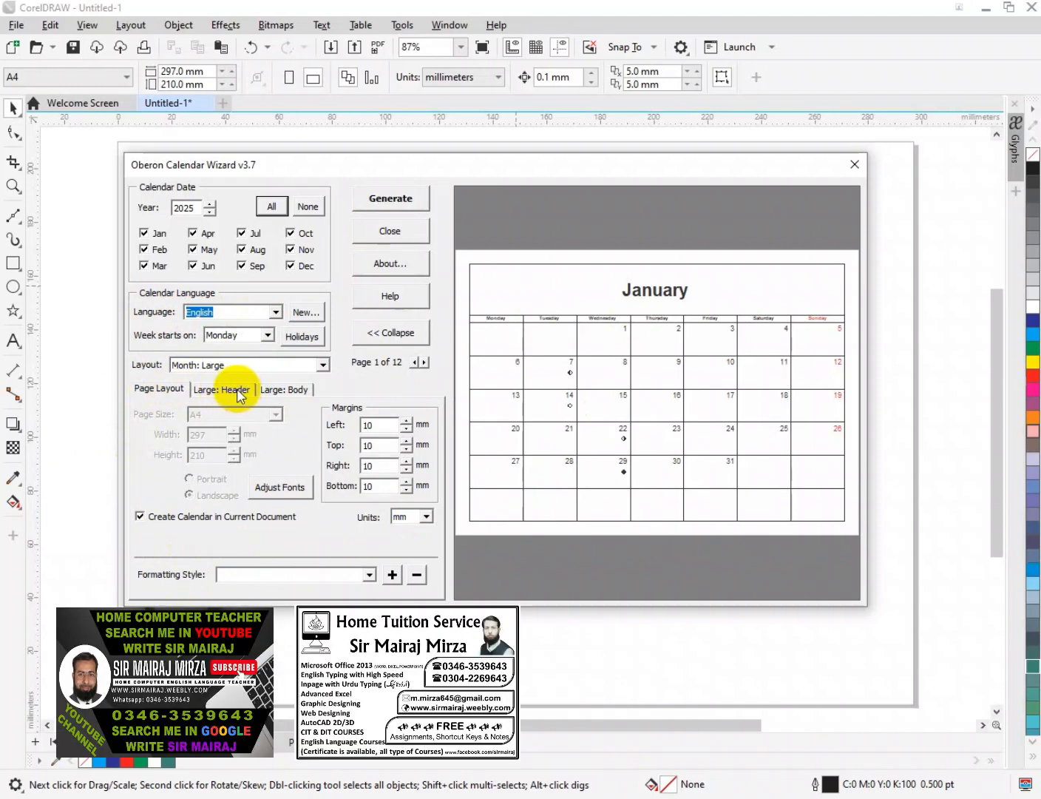
# - Set the background of the large calendar's month title to light blue
pyautogui.click(238, 392)
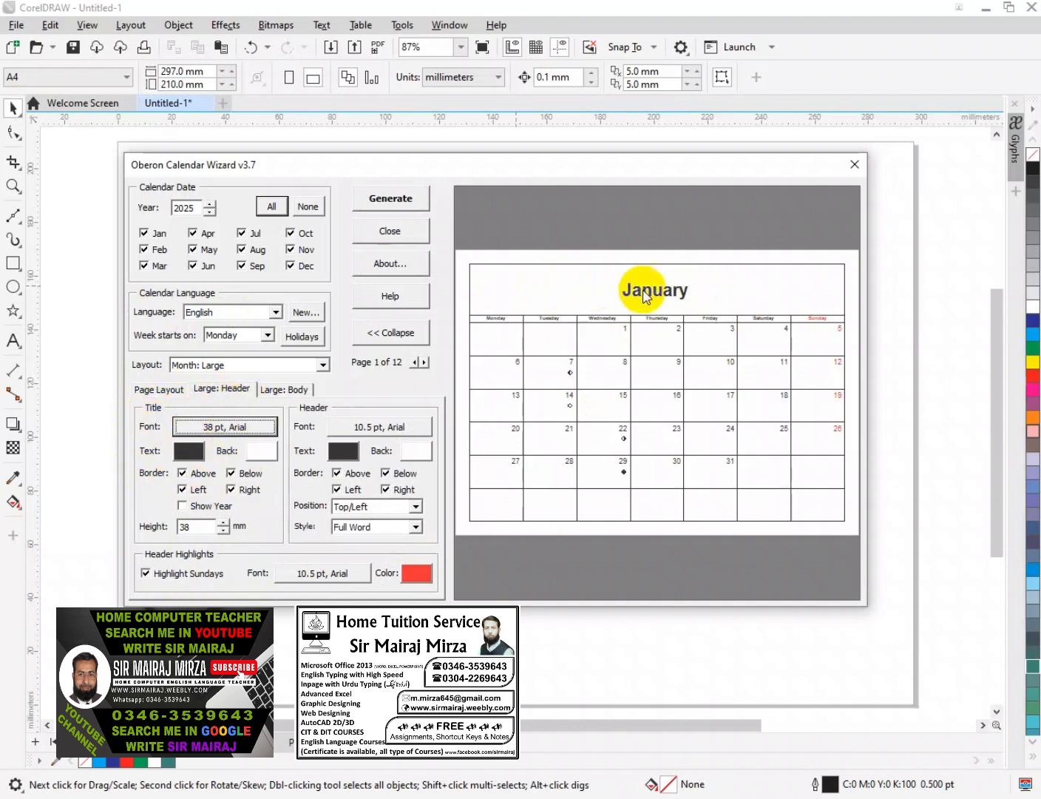
pyautogui.click(264, 451)
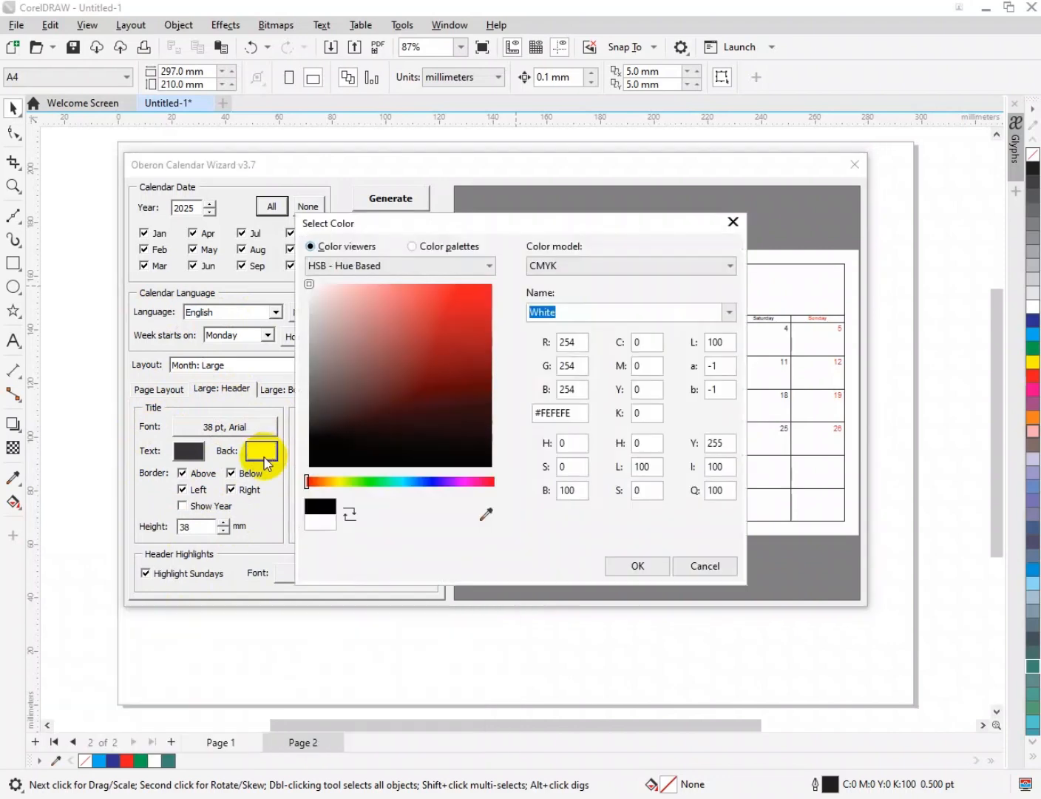
pyautogui.click(402, 482)
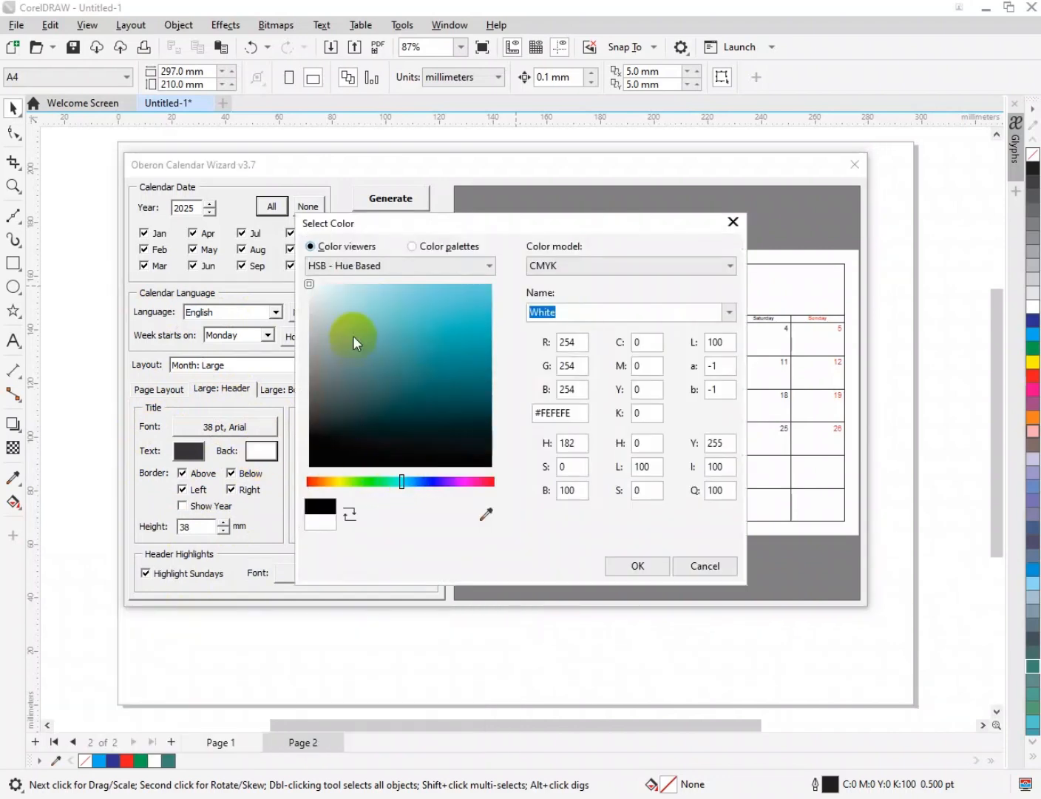
pyautogui.click(361, 297)
pyautogui.click(645, 566)
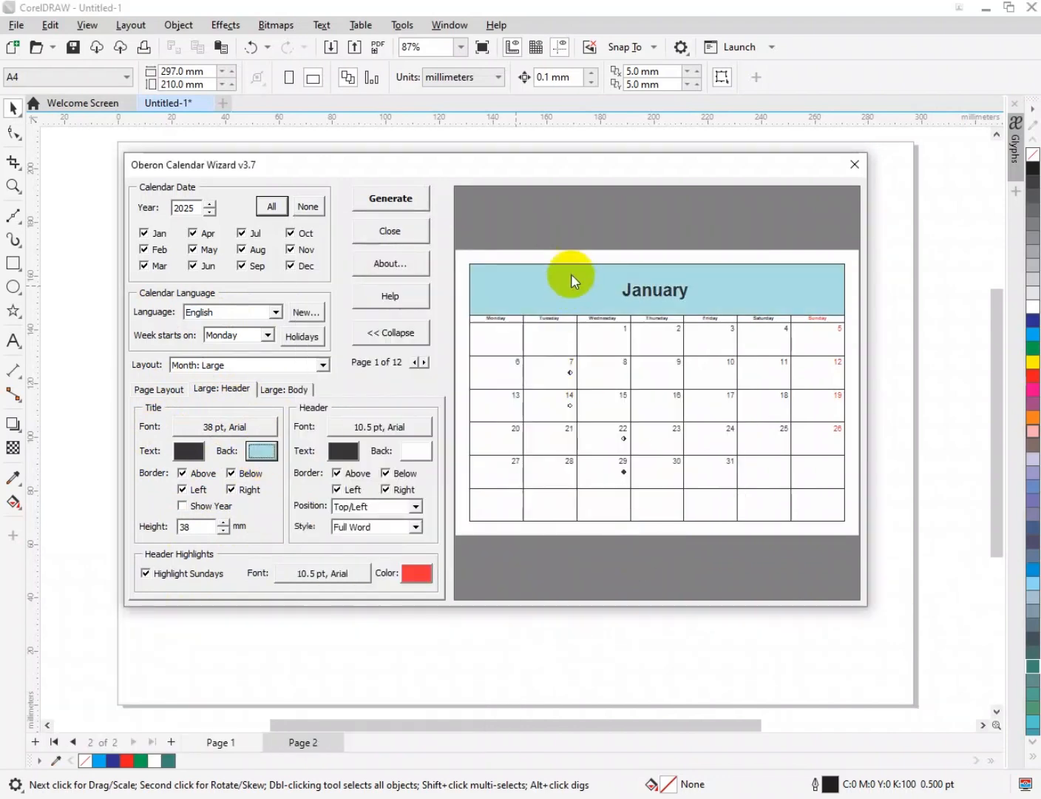
# - Page through the following months in the calendar preview and return to January
pyautogui.click(422, 362)
pyautogui.click(421, 363)
pyautogui.click(421, 362)
pyautogui.click(415, 363)
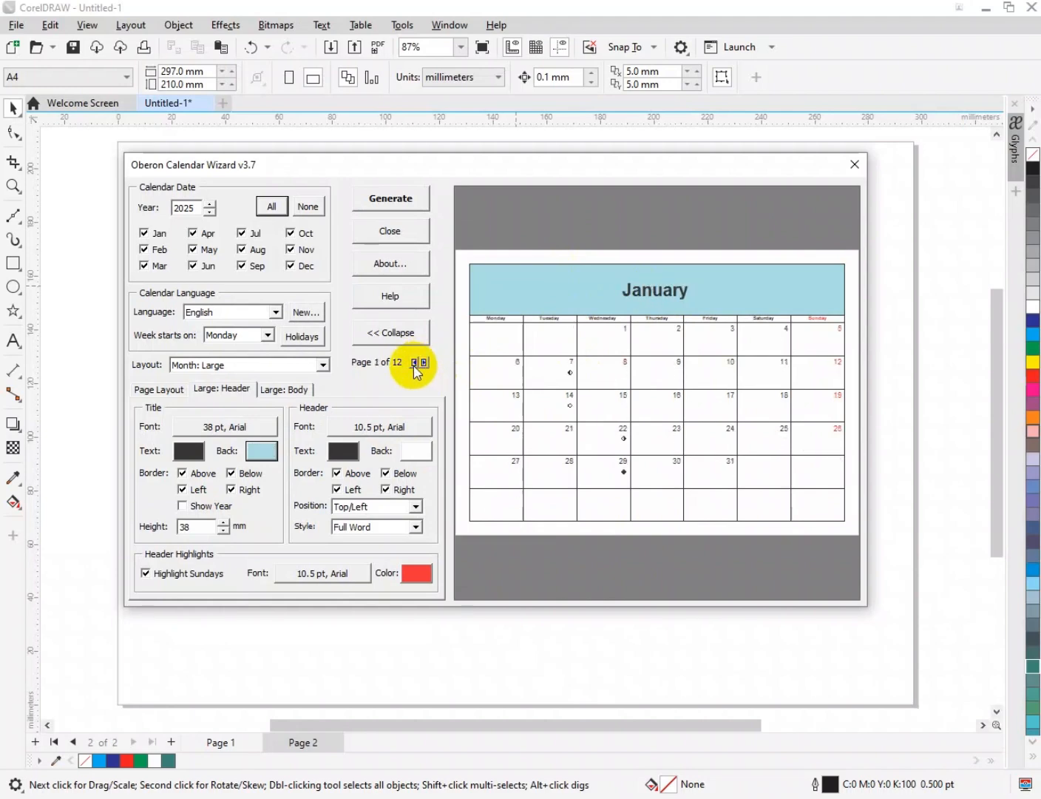
# - Set the text colour of the large calendar's month title to dark blue
pyautogui.click(189, 450)
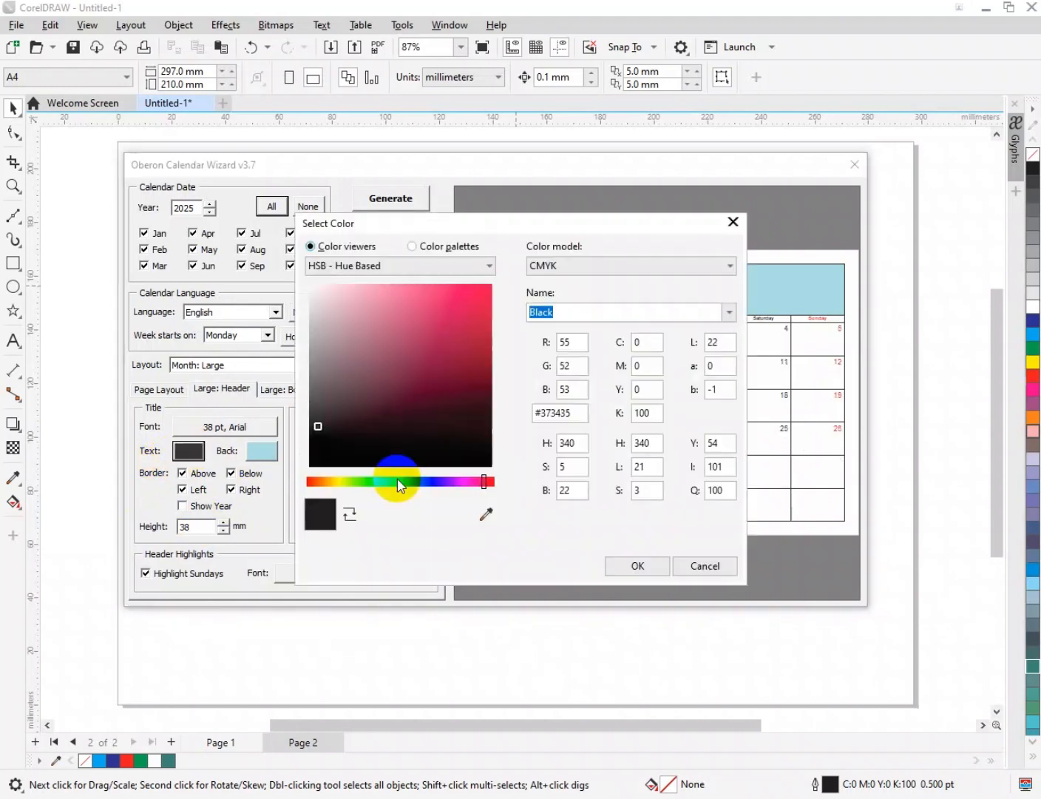
pyautogui.click(427, 481)
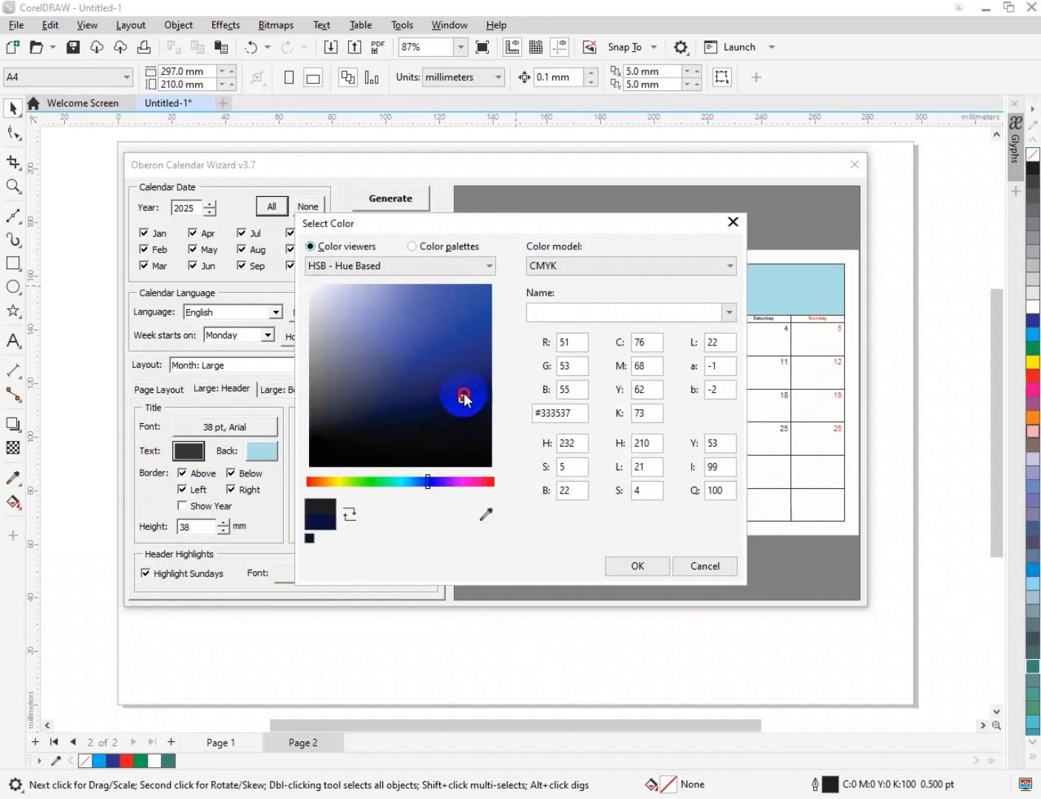
pyautogui.click(477, 330)
pyautogui.click(636, 565)
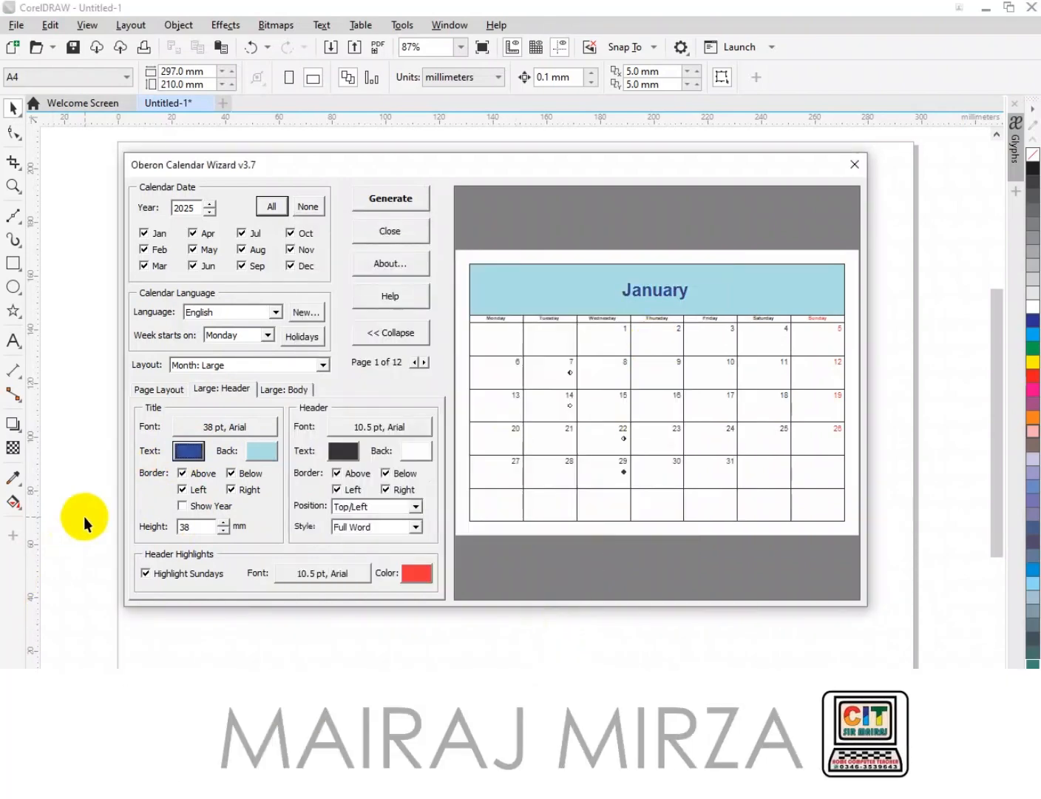
# - Try hiding individual border sides of the month title and restore all of its borders
pyautogui.click(183, 474)
pyautogui.click(183, 474)
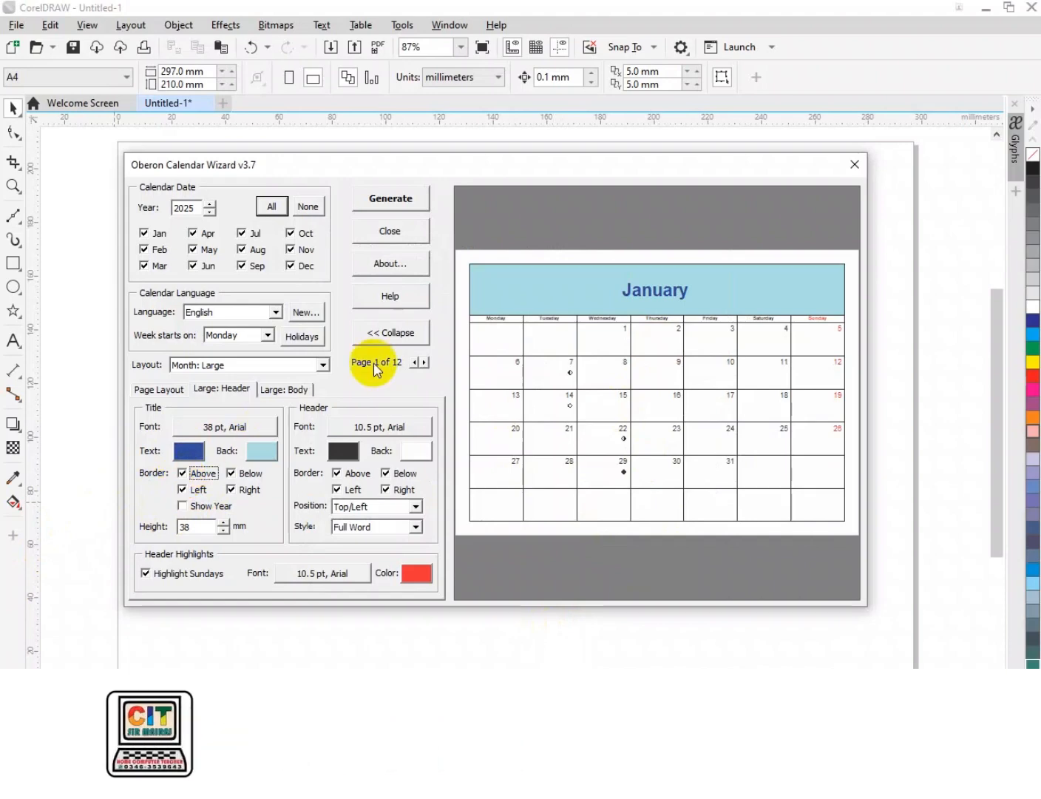
pyautogui.click(183, 475)
pyautogui.click(182, 475)
pyautogui.click(183, 489)
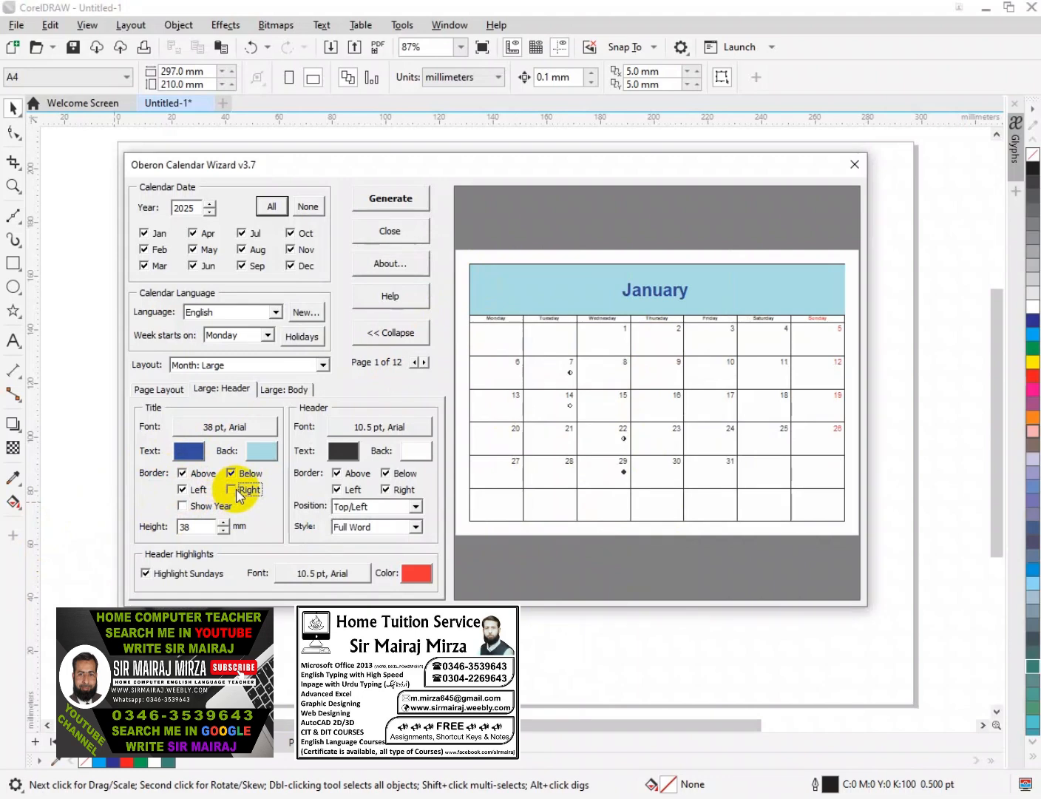
# - Show the year beside the month name in the large calendar's title
pyautogui.click(183, 505)
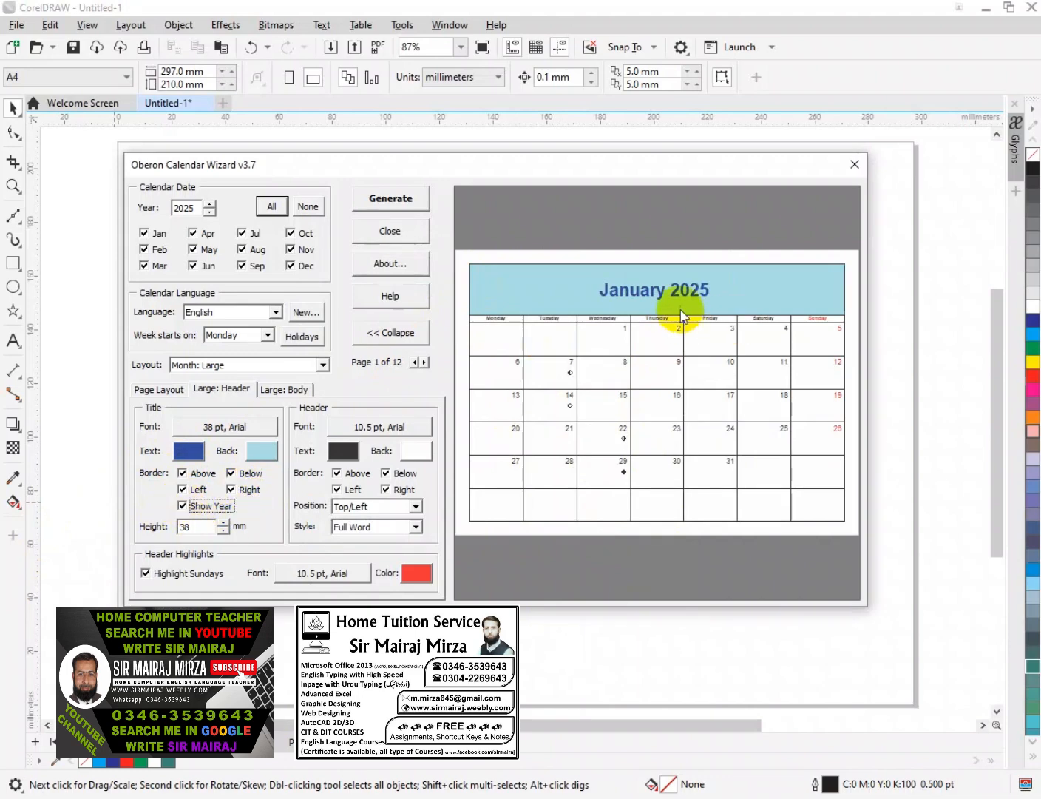
pyautogui.click(182, 507)
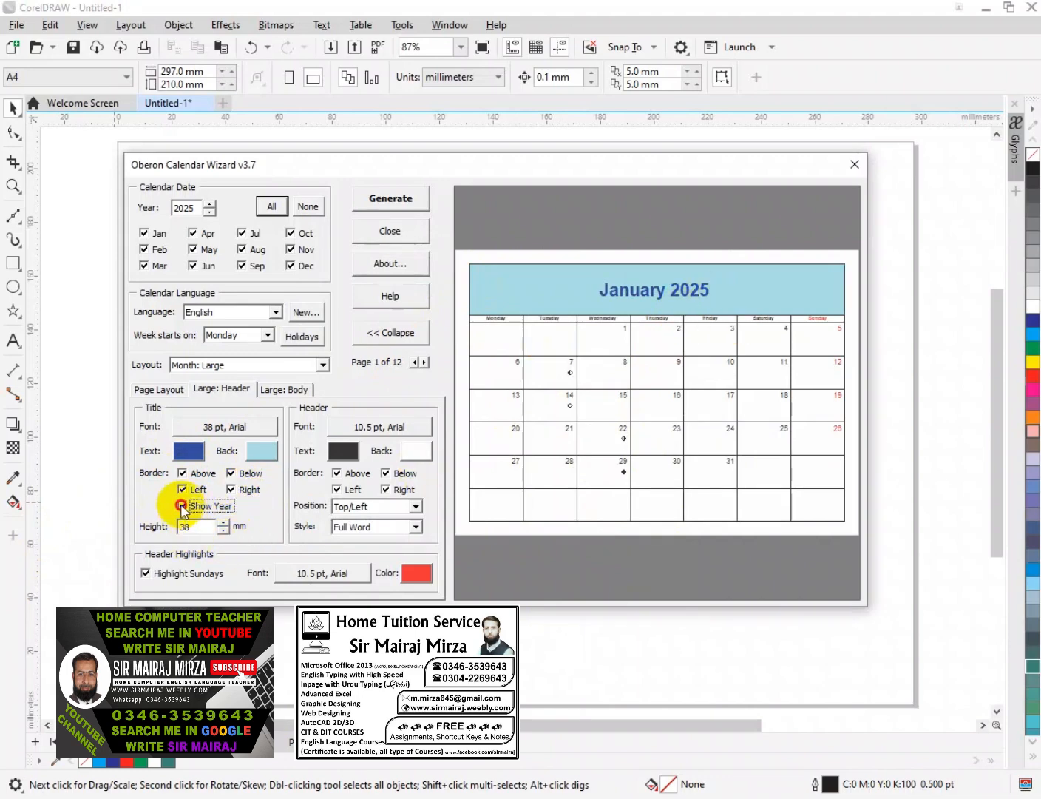
pyautogui.click(182, 506)
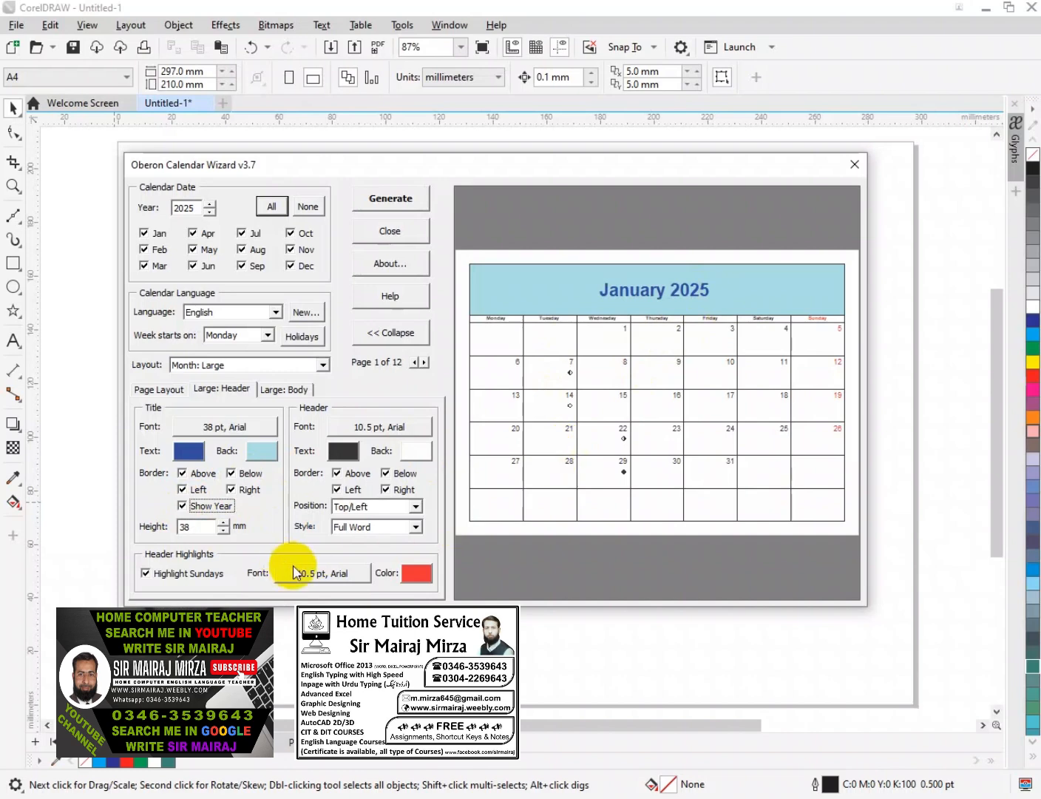
# - Try a smaller month title height and return it to 38 mm
pyautogui.click(223, 531)
pyautogui.click(224, 531)
pyautogui.click(223, 531)
pyautogui.click(223, 531)
pyautogui.click(223, 532)
pyautogui.click(224, 522)
pyautogui.click(223, 523)
pyautogui.click(223, 522)
pyautogui.click(224, 522)
pyautogui.click(223, 523)
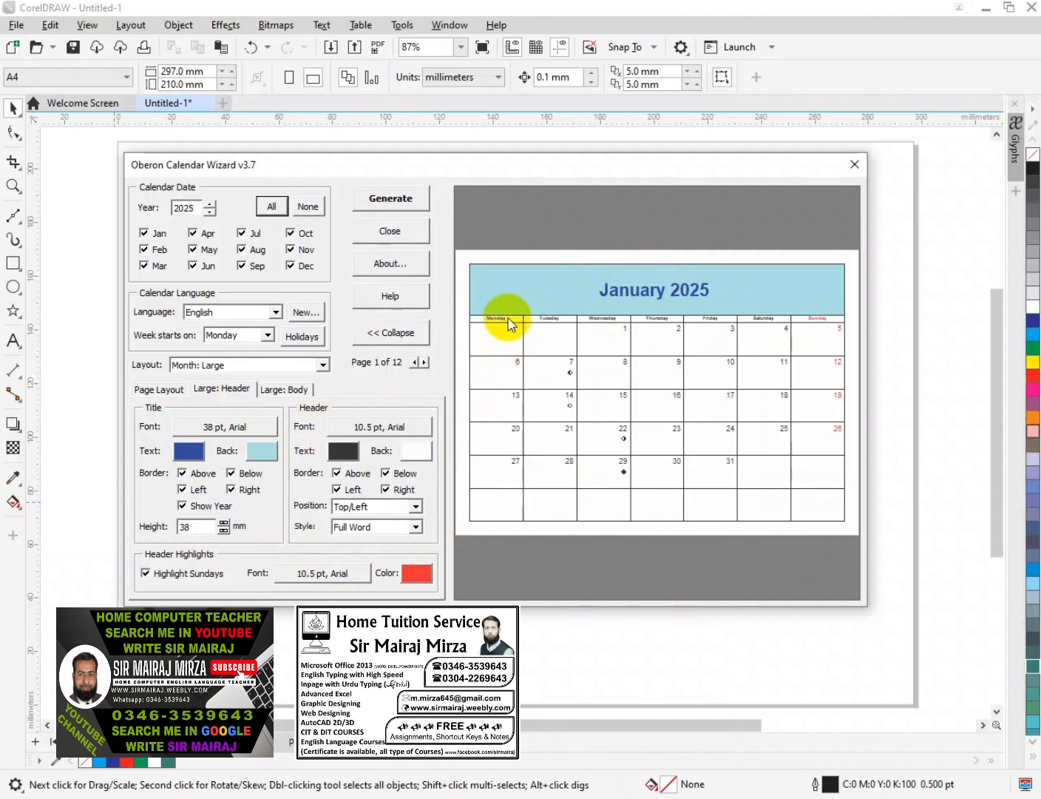
# - Set the background of the weekday header row to pale yellow (#ECEFA9)
pyautogui.click(771, 323)
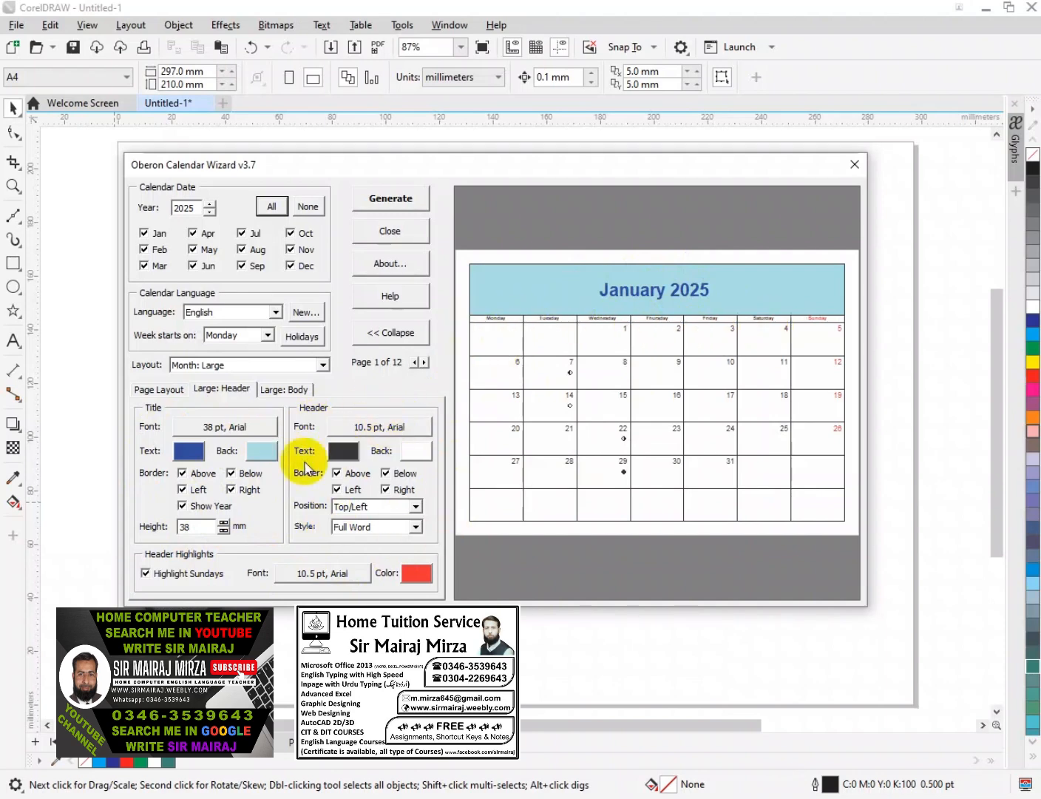
pyautogui.click(417, 450)
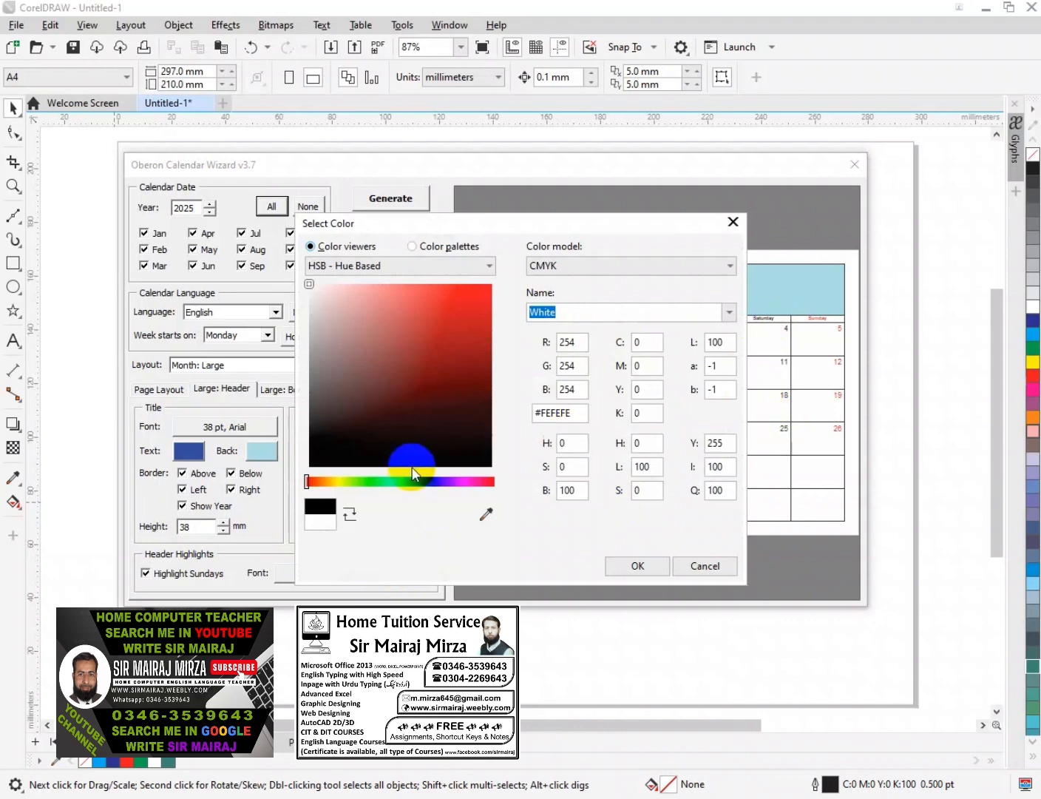
pyautogui.click(342, 483)
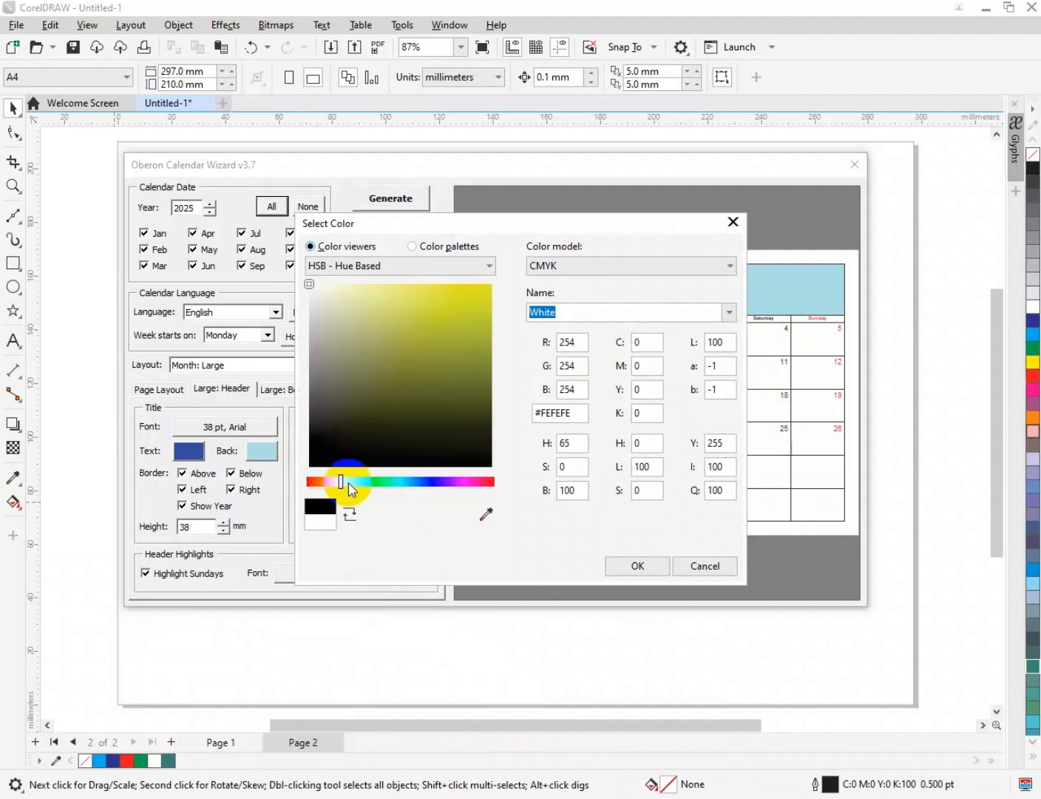
pyautogui.click(360, 286)
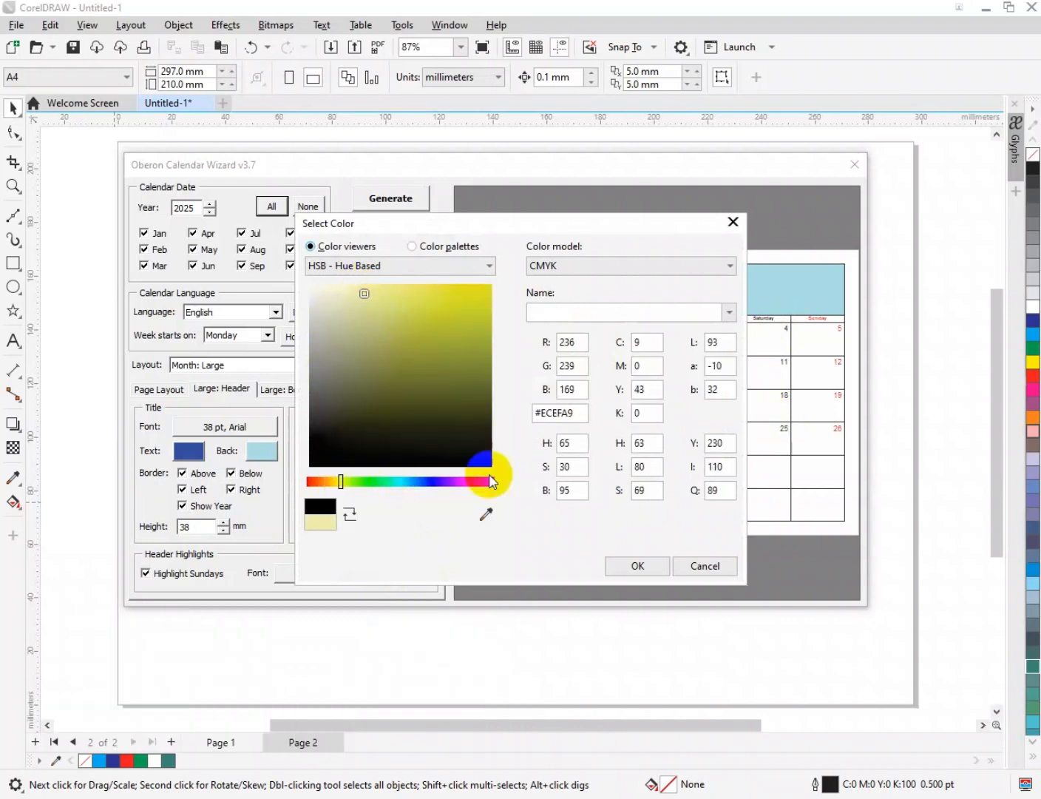
pyautogui.click(625, 567)
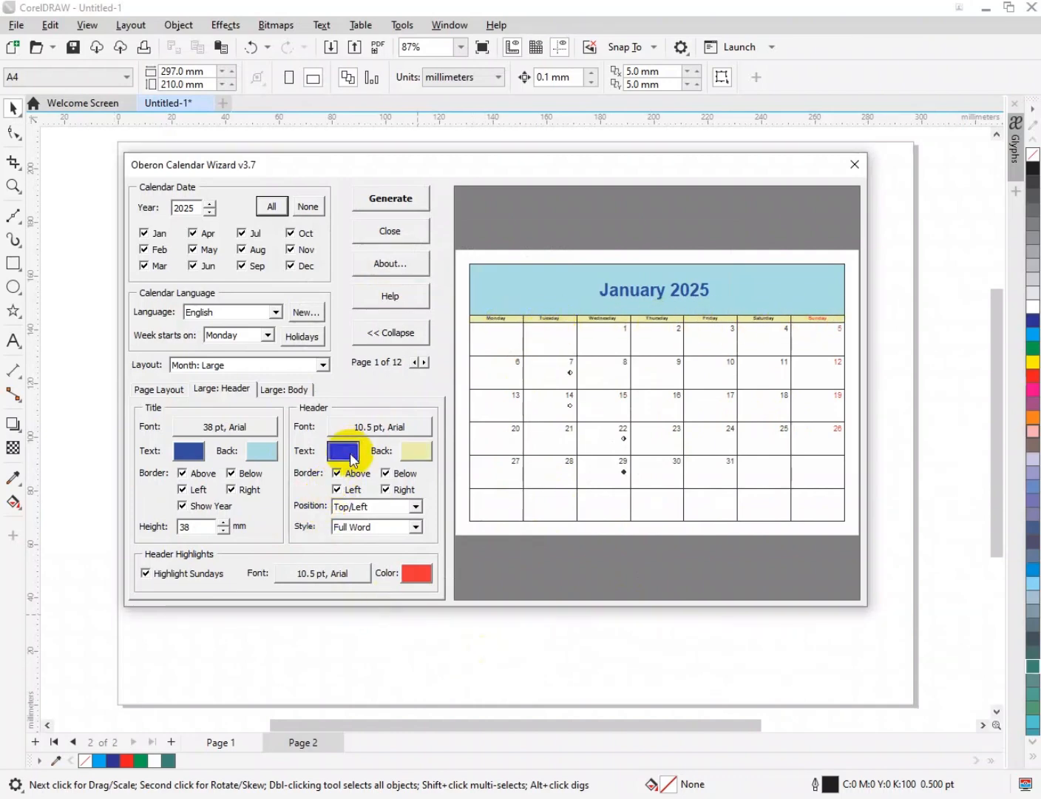
# - Try crimson (#C4334D) as the text colour of the weekday header row
pyautogui.click(343, 451)
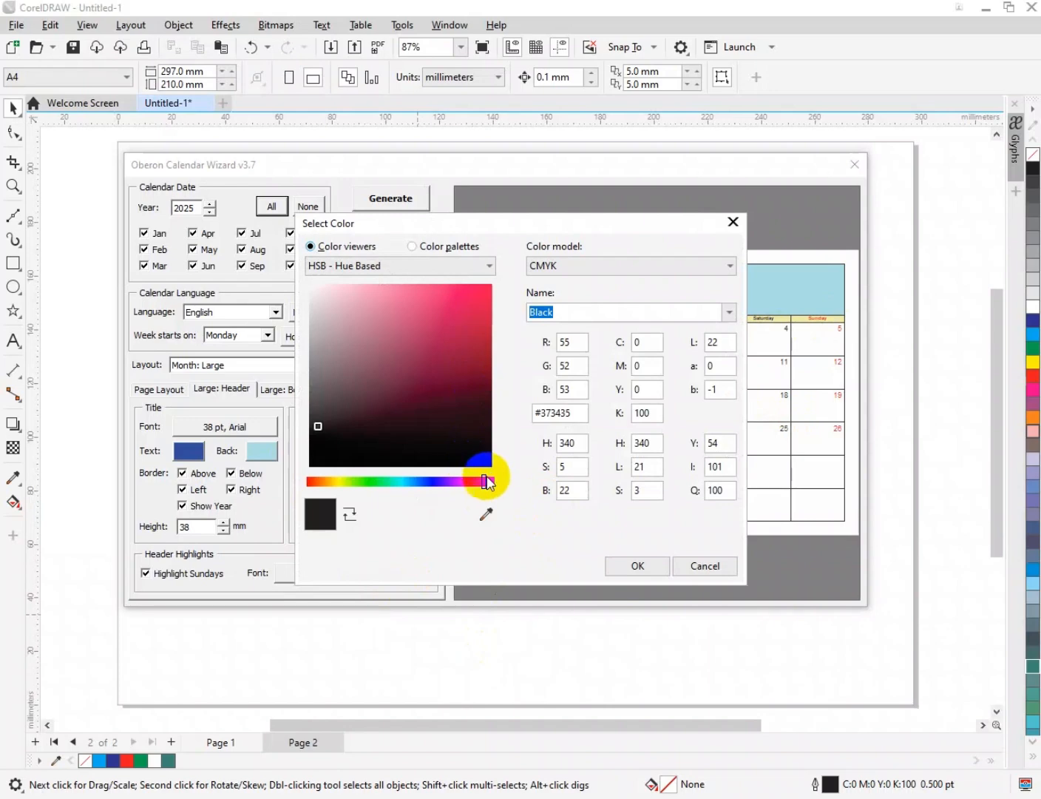
pyautogui.click(483, 325)
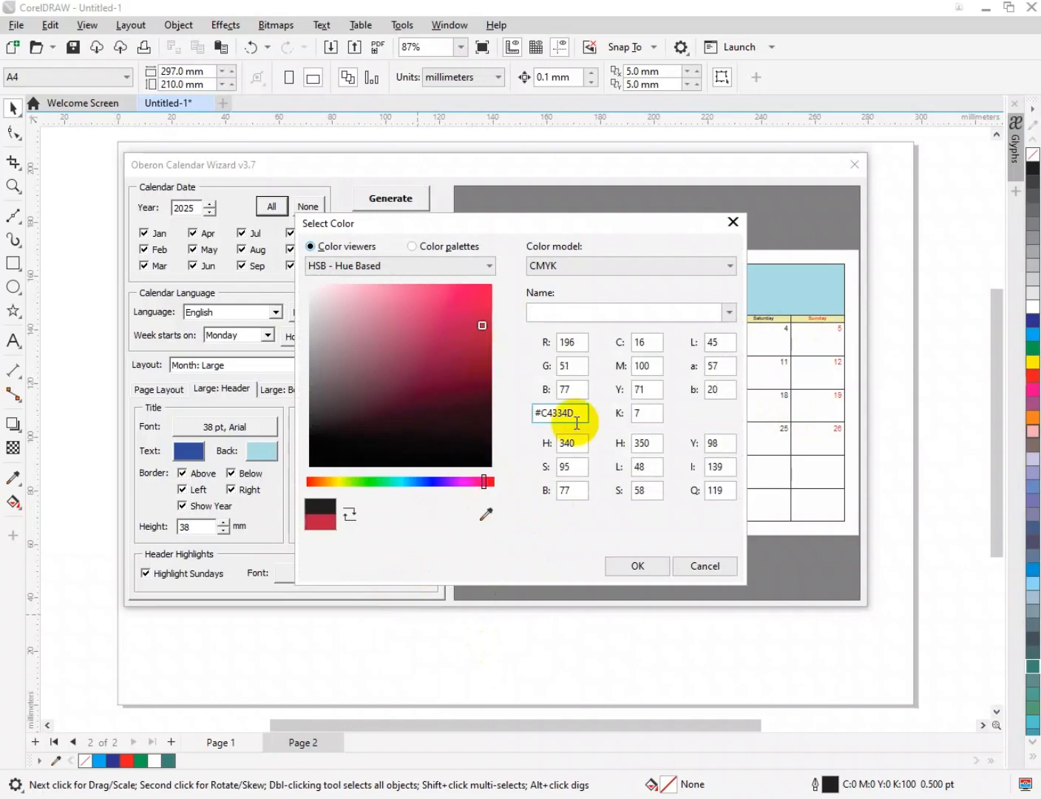
pyautogui.click(638, 566)
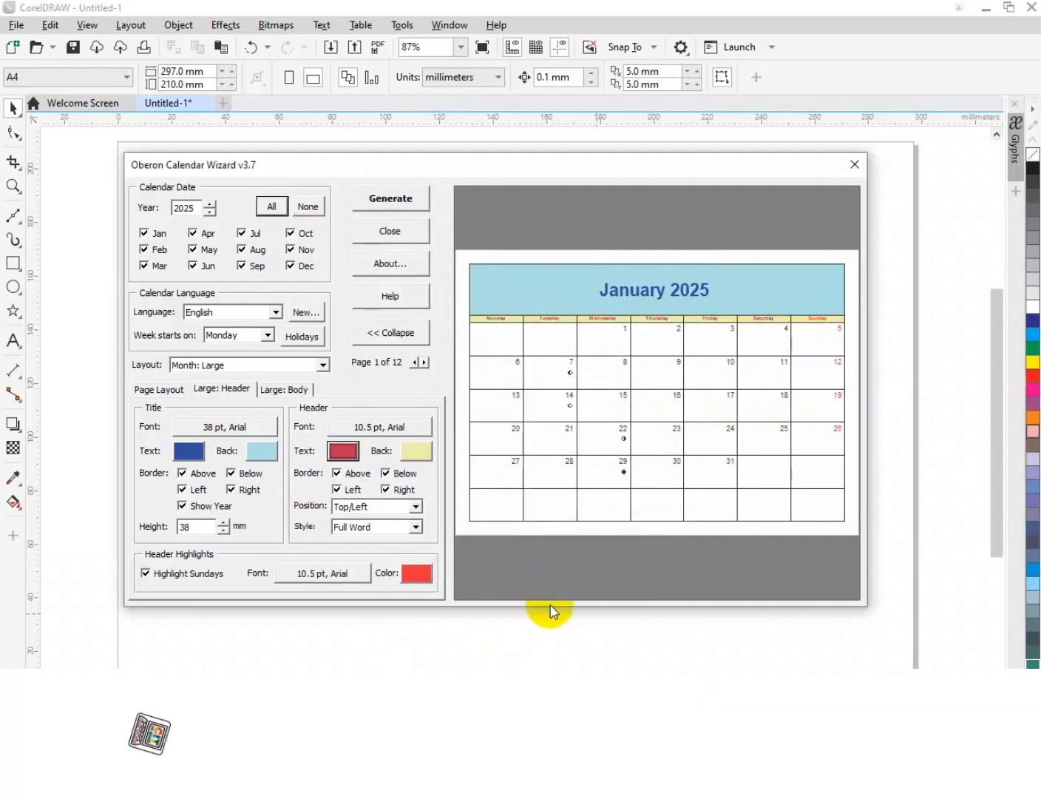
# - Set the weekday header row's text colour to near-black (#282829)
pyautogui.click(343, 452)
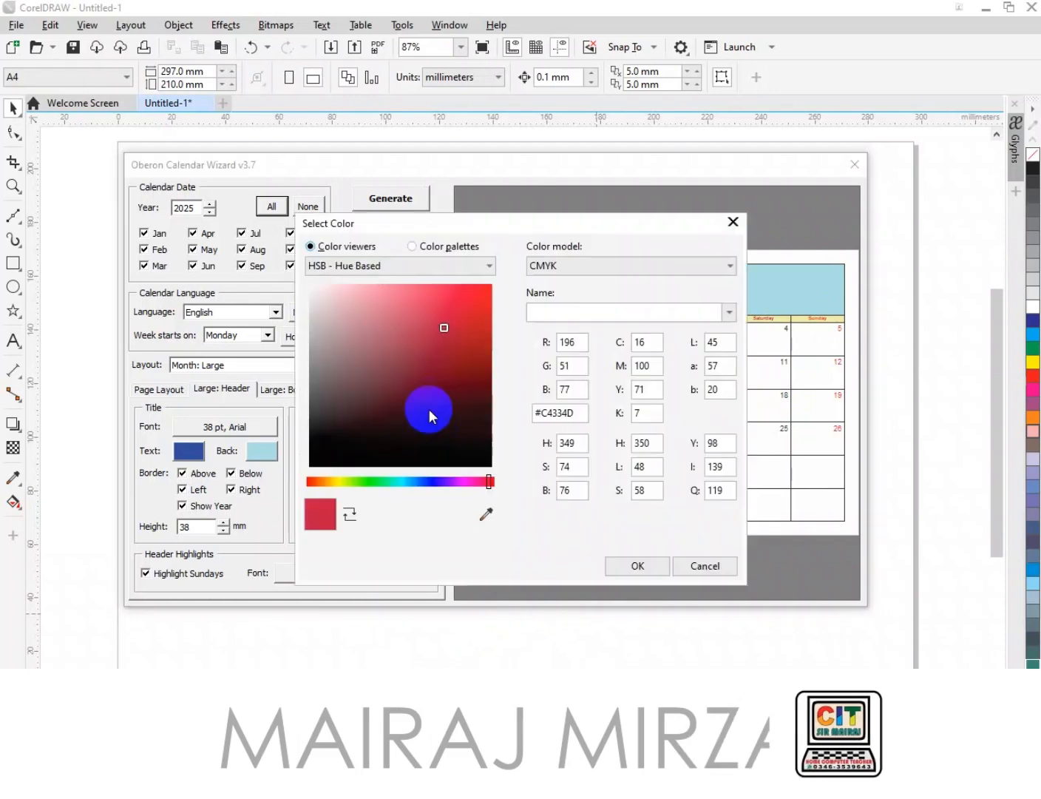
pyautogui.moveTo(427, 426); pyautogui.dragTo(500, 473)
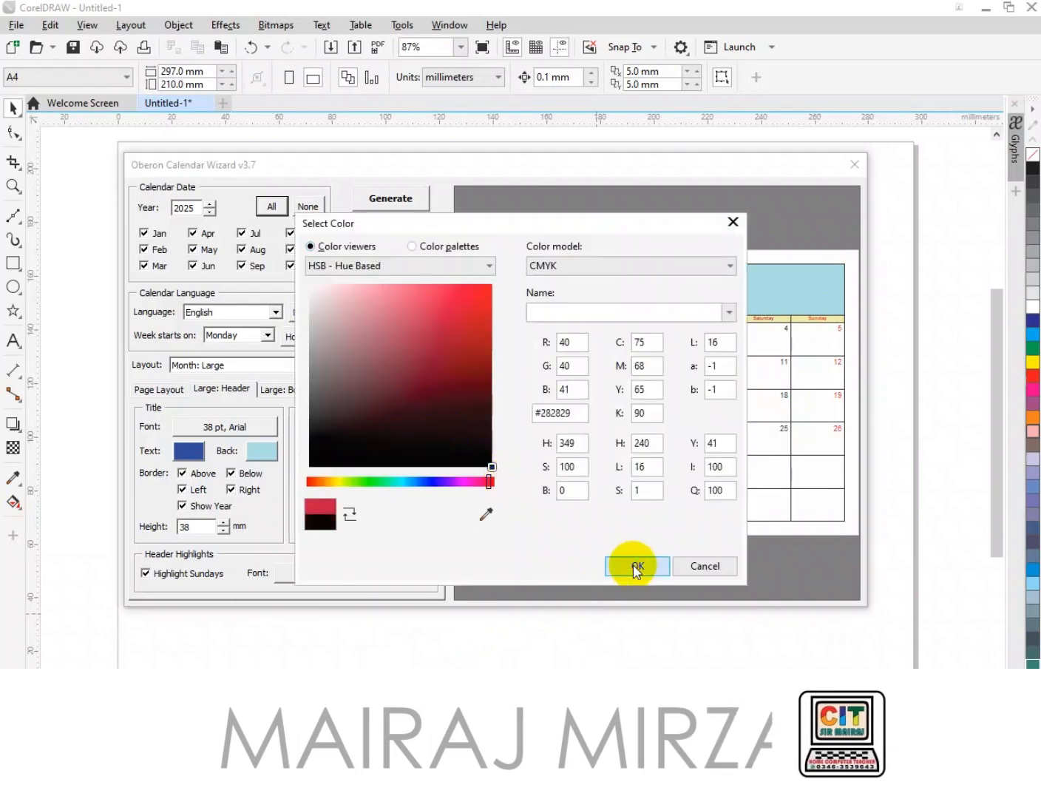
pyautogui.click(632, 565)
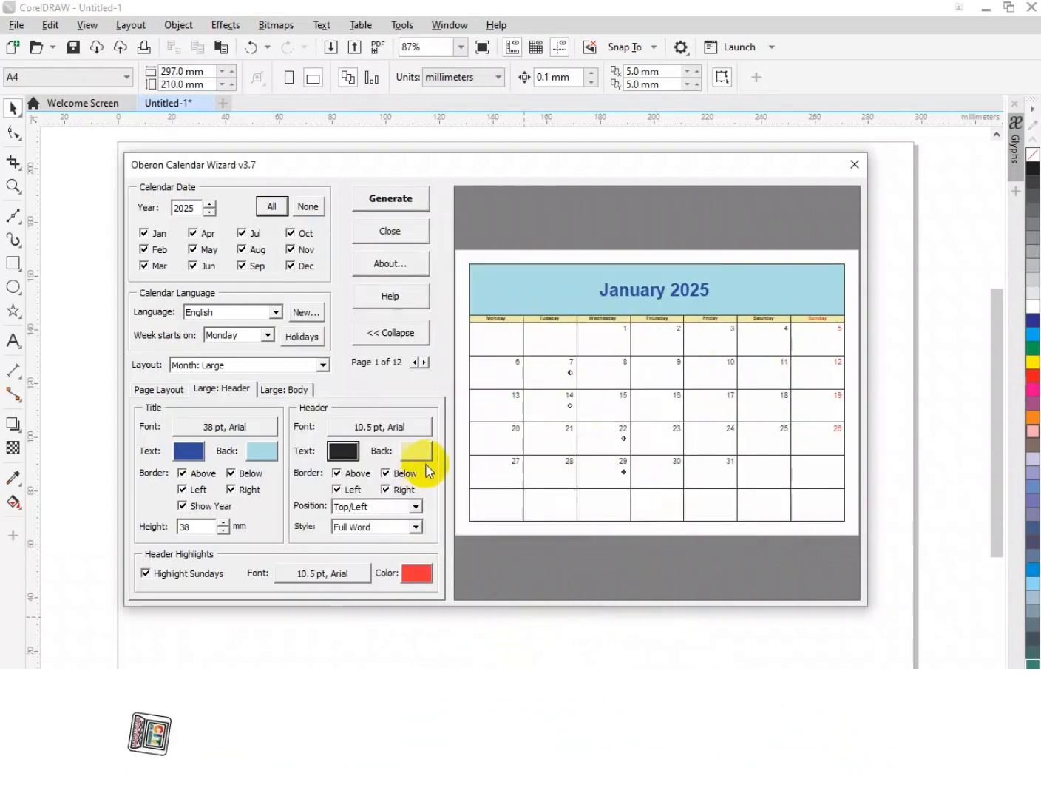
# - Try hiding the left and below borders of the weekday header and restore them
pyautogui.click(341, 492)
pyautogui.click(387, 473)
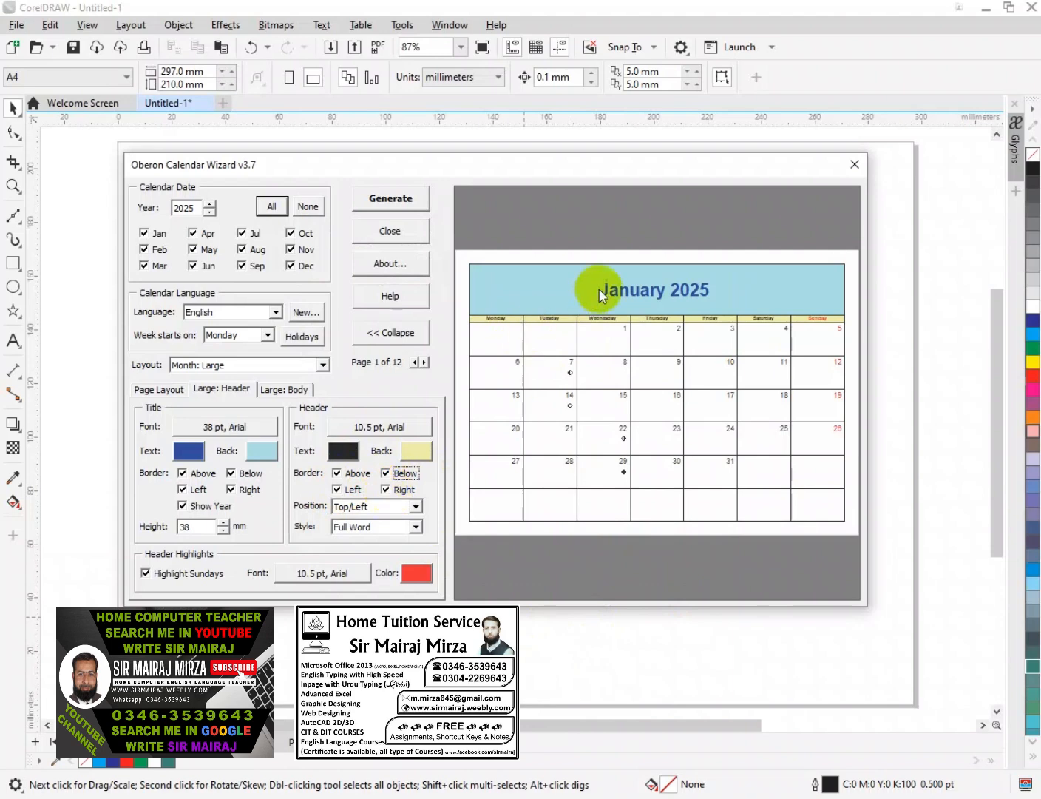
# - Set the month title's font to Autumn, keeping the Bold style and size 38
pyautogui.click(221, 428)
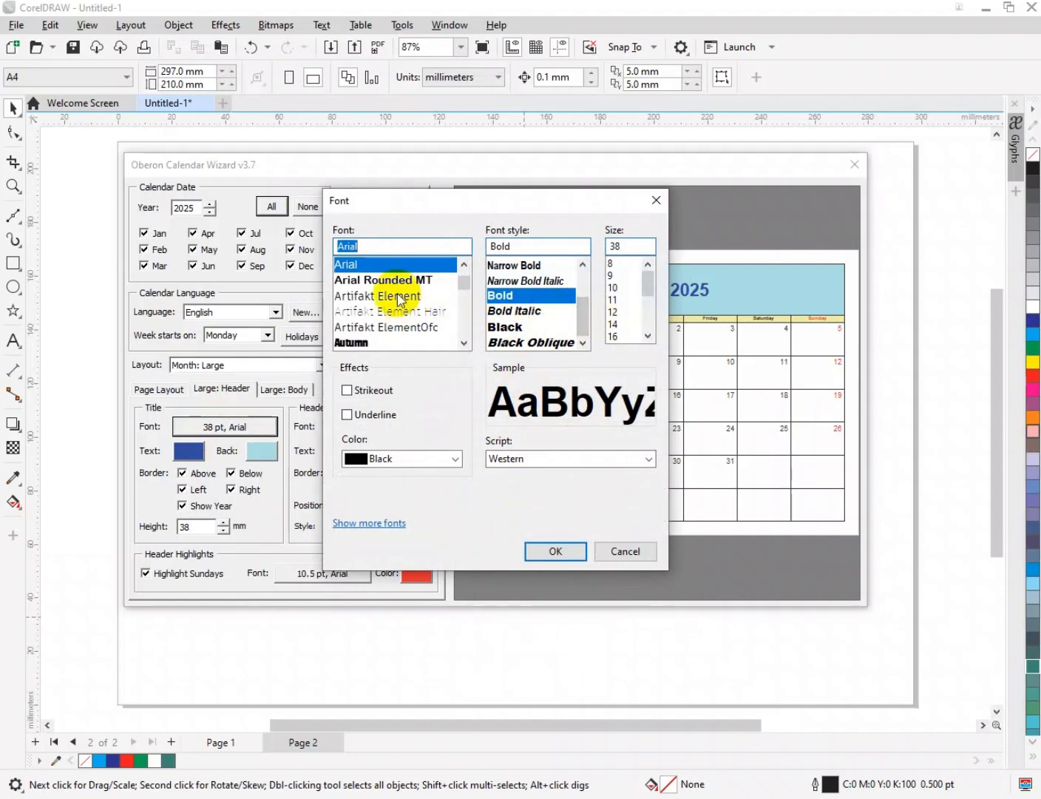
pyautogui.scroll(-10, 455, 281)
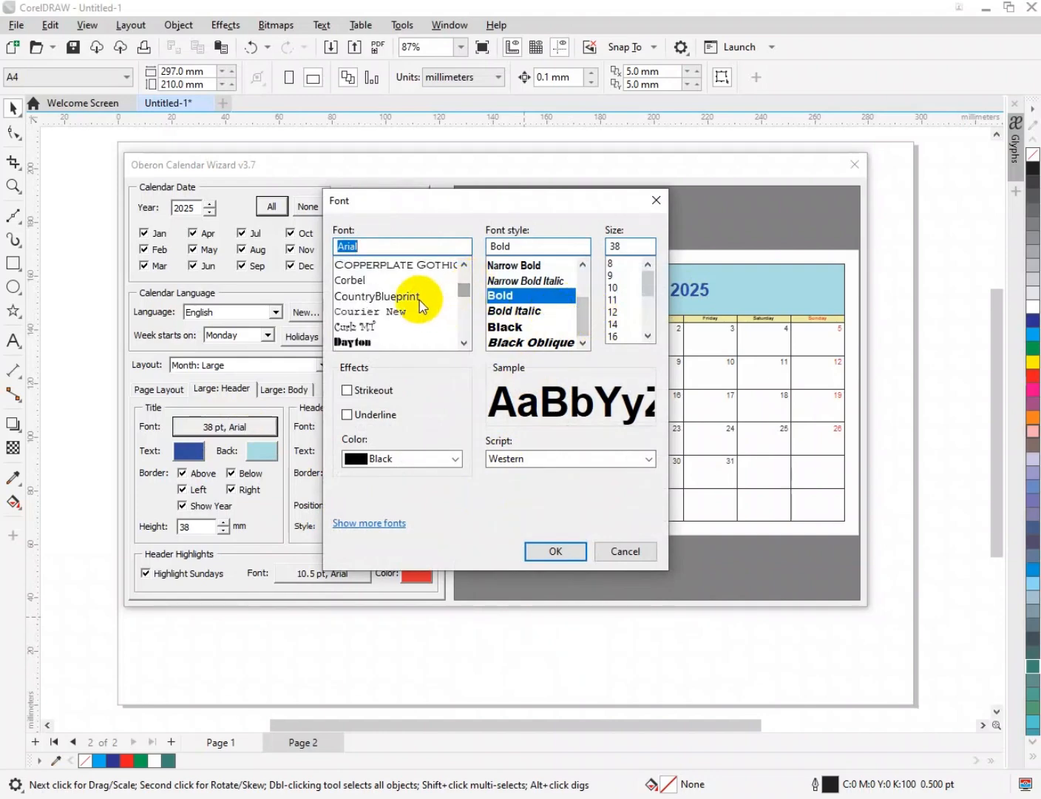
pyautogui.click(388, 342)
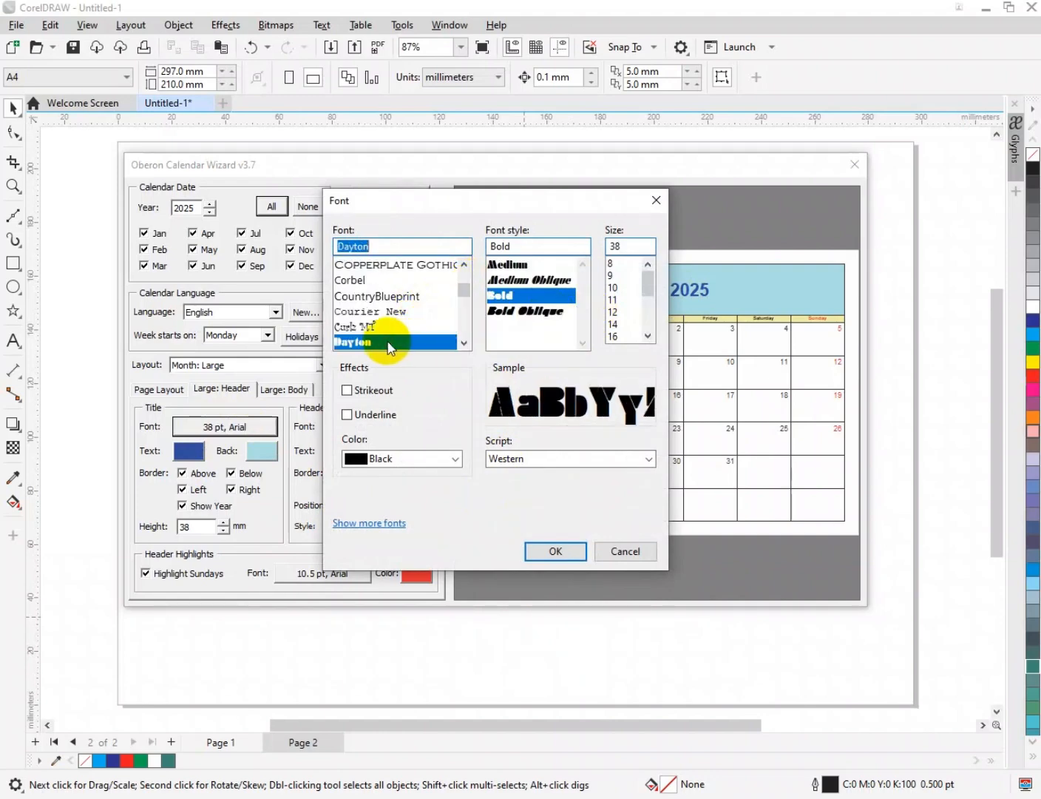
pyautogui.moveTo(464, 290)
pyautogui.mouseDown()
pyautogui.moveTo(464, 309)
pyautogui.moveTo(462, 281)
pyautogui.moveTo(468, 297)
pyautogui.mouseUp()
pyautogui.scroll(-2, 466, 298)
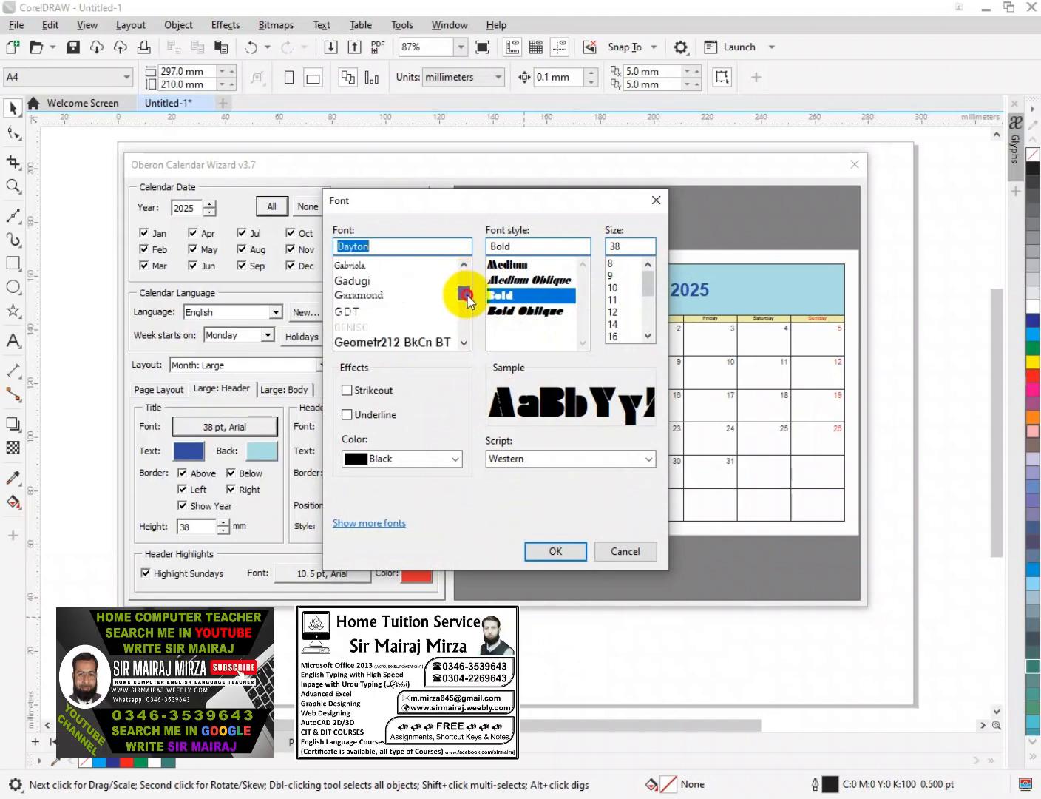
pyautogui.moveTo(464, 294)
pyautogui.mouseDown()
pyautogui.moveTo(468, 338)
pyautogui.moveTo(466, 287)
pyautogui.mouseUp()
pyautogui.click(467, 344)
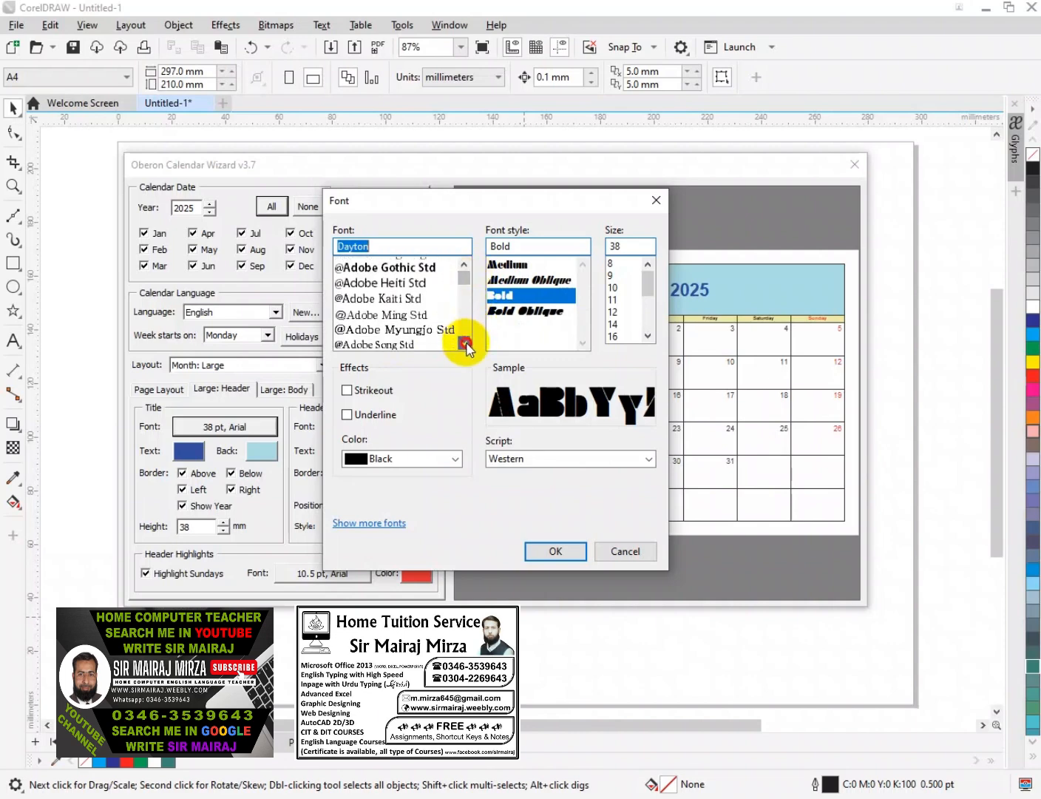
pyautogui.moveTo(466, 344); pyautogui.dragTo(472, 345)
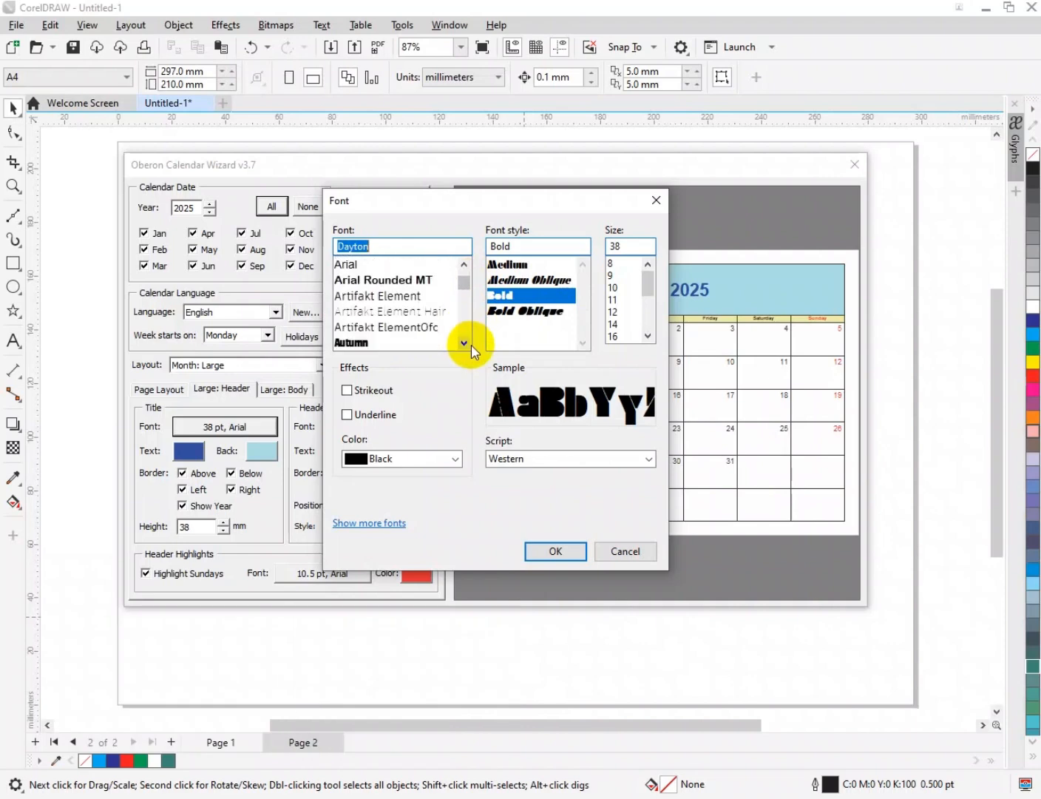
pyautogui.click(413, 345)
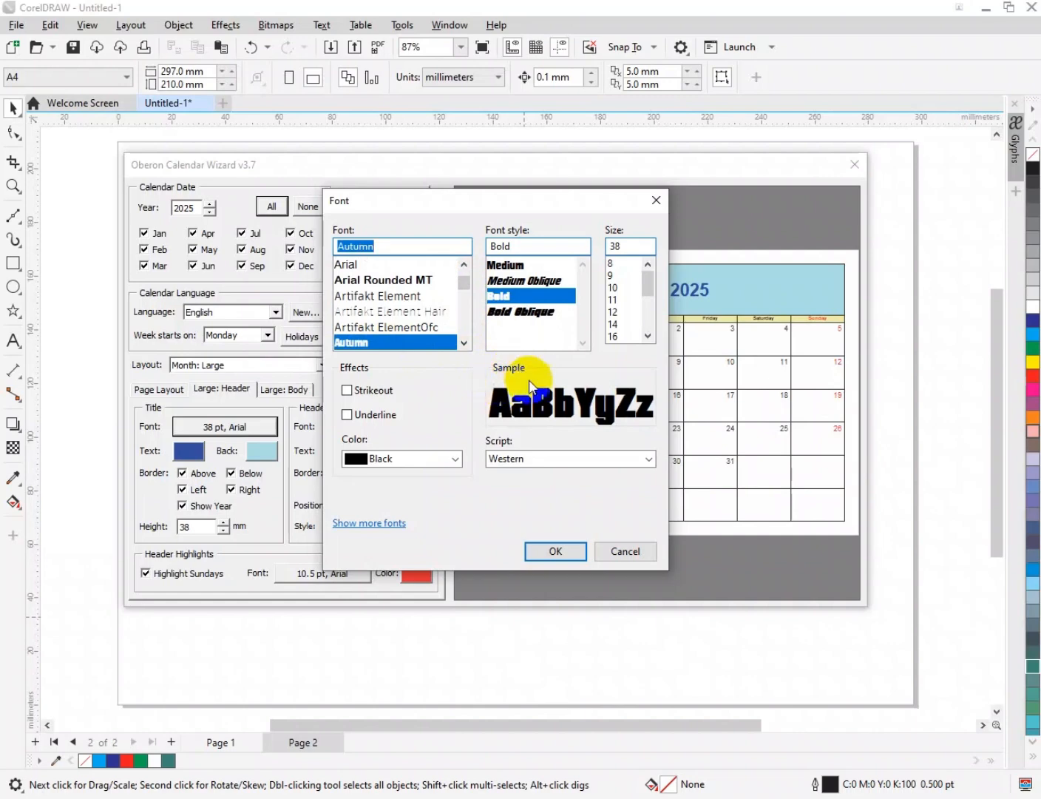
pyautogui.click(553, 551)
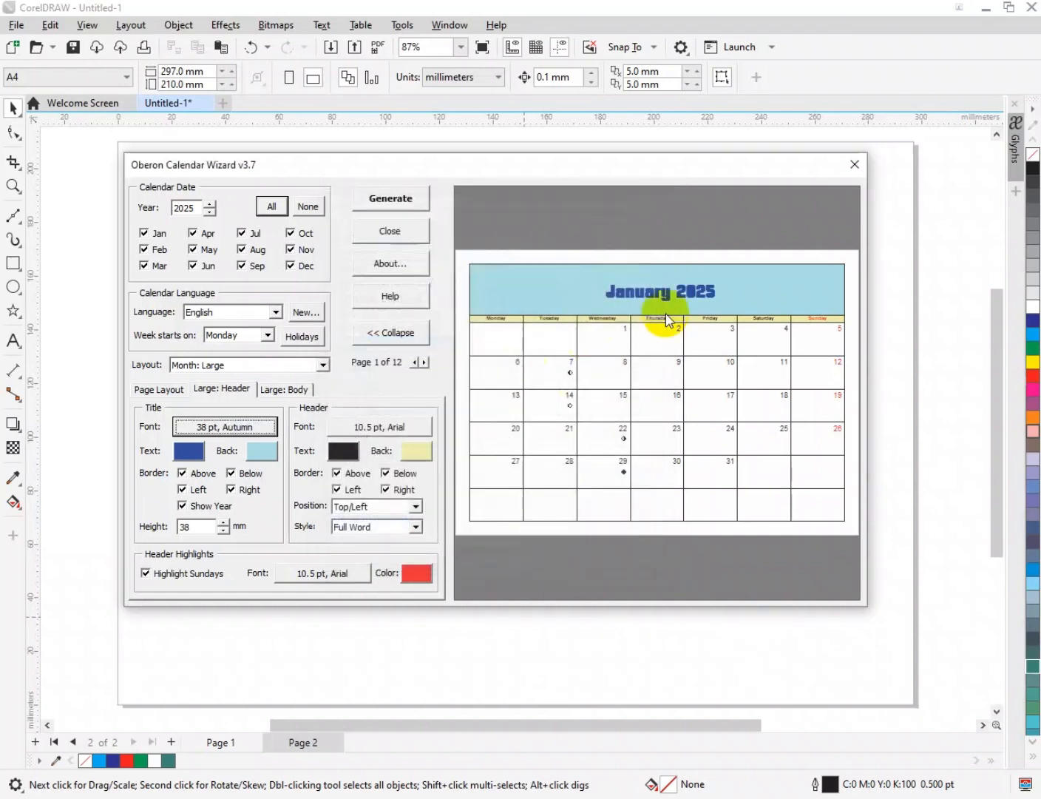
# - Set the month title's font to Arial with the Black style at size 12
pyautogui.click(222, 425)
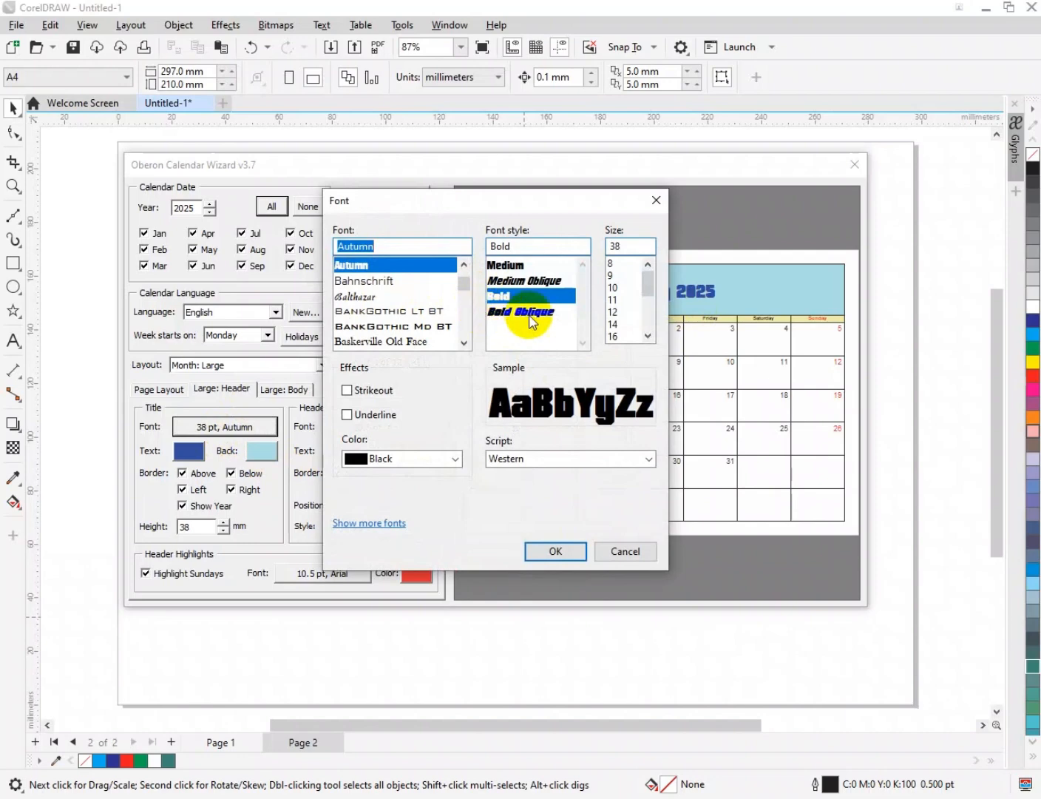
pyautogui.moveTo(464, 283); pyautogui.dragTo(471, 259)
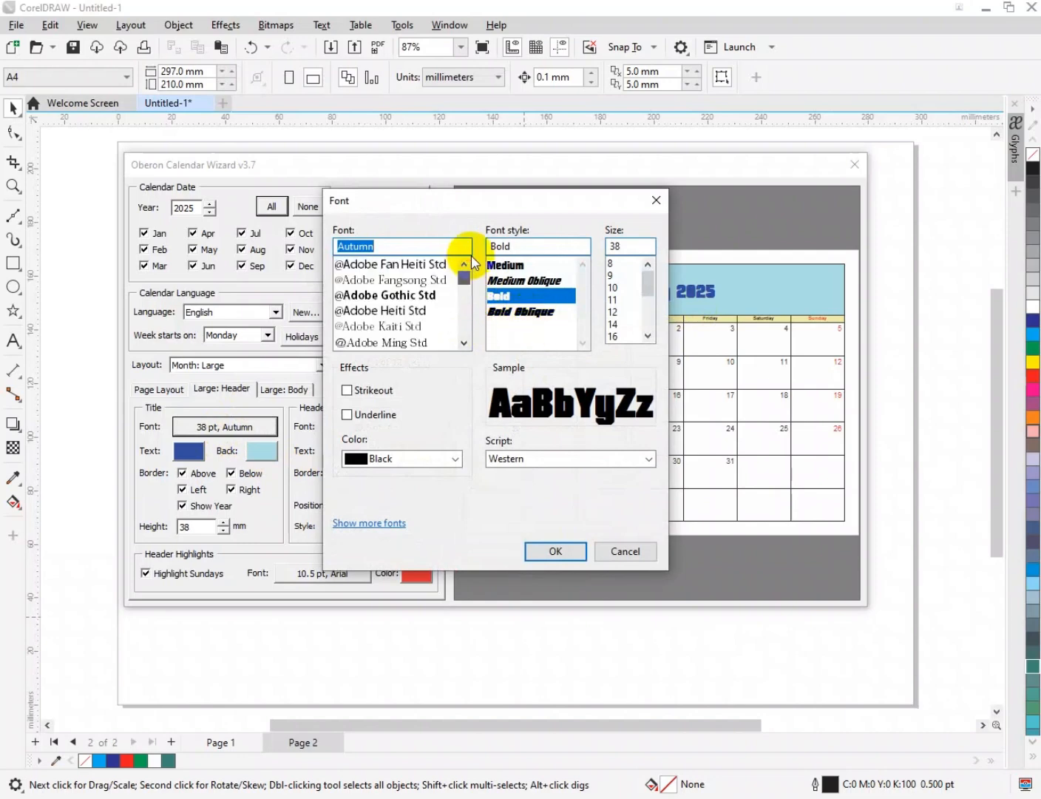
pyautogui.click(464, 344)
pyautogui.click(464, 344)
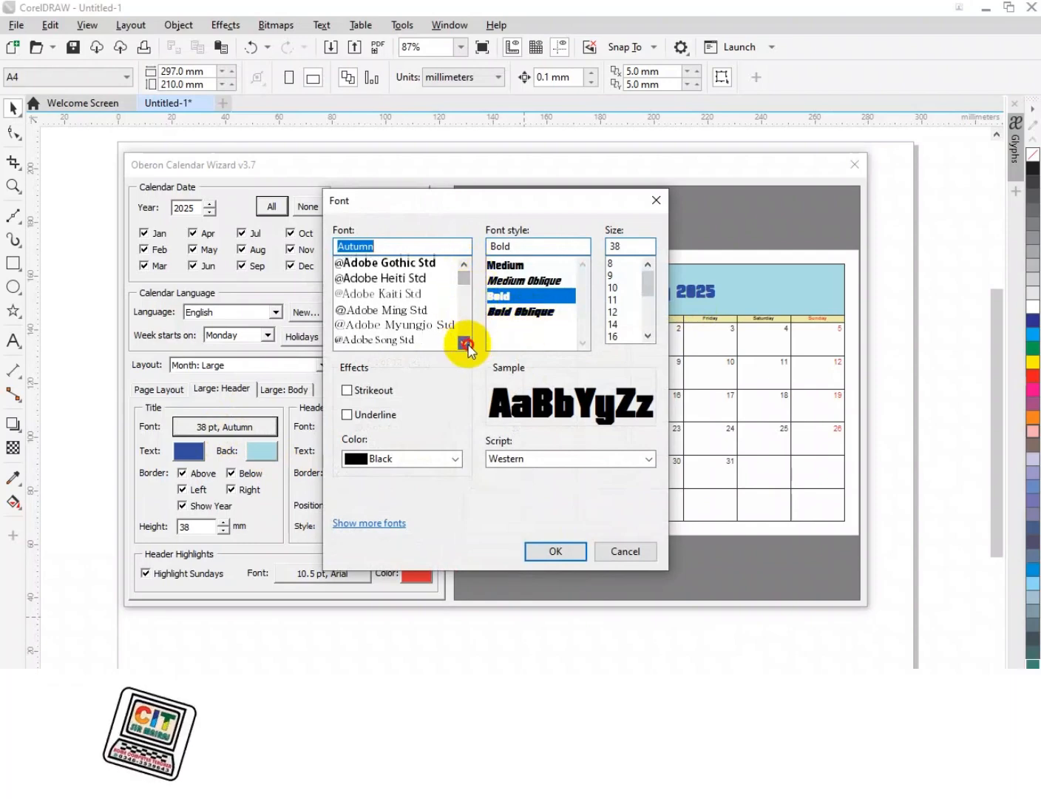
pyautogui.click(465, 343)
pyautogui.click(465, 344)
pyautogui.click(464, 344)
pyautogui.click(464, 343)
pyautogui.click(465, 343)
pyautogui.click(464, 343)
pyautogui.click(465, 343)
pyautogui.click(465, 343)
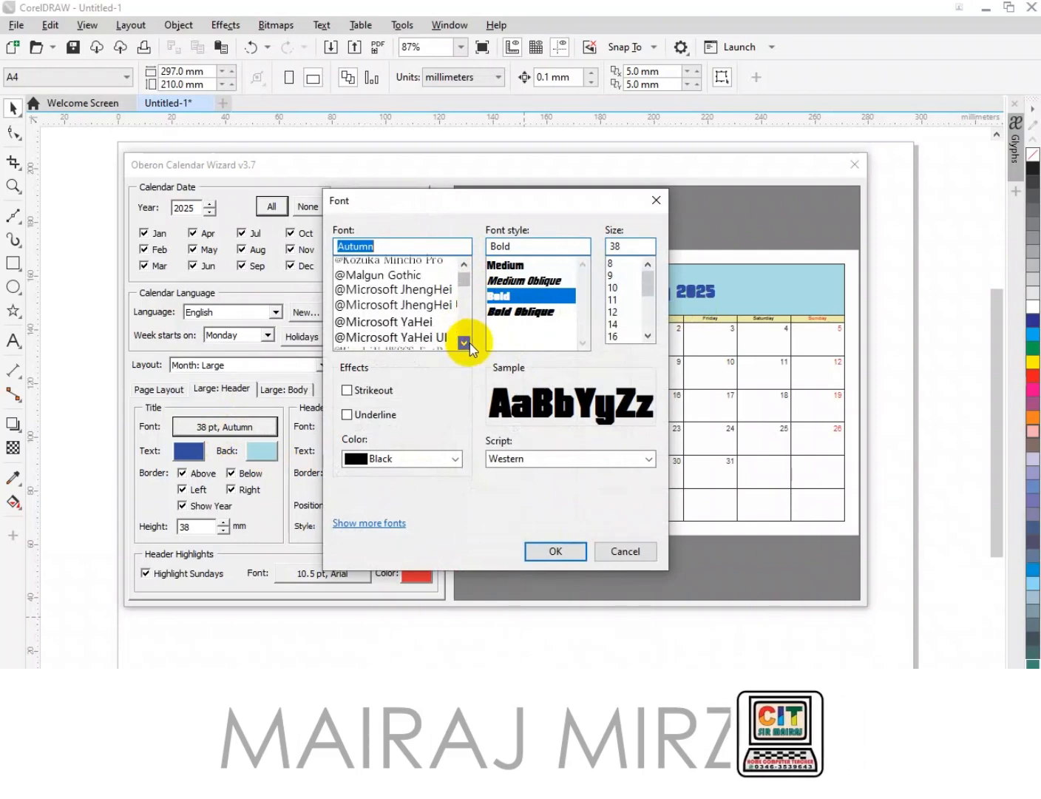
pyautogui.click(464, 344)
pyautogui.click(465, 343)
pyautogui.click(464, 343)
pyautogui.click(464, 344)
pyautogui.click(464, 343)
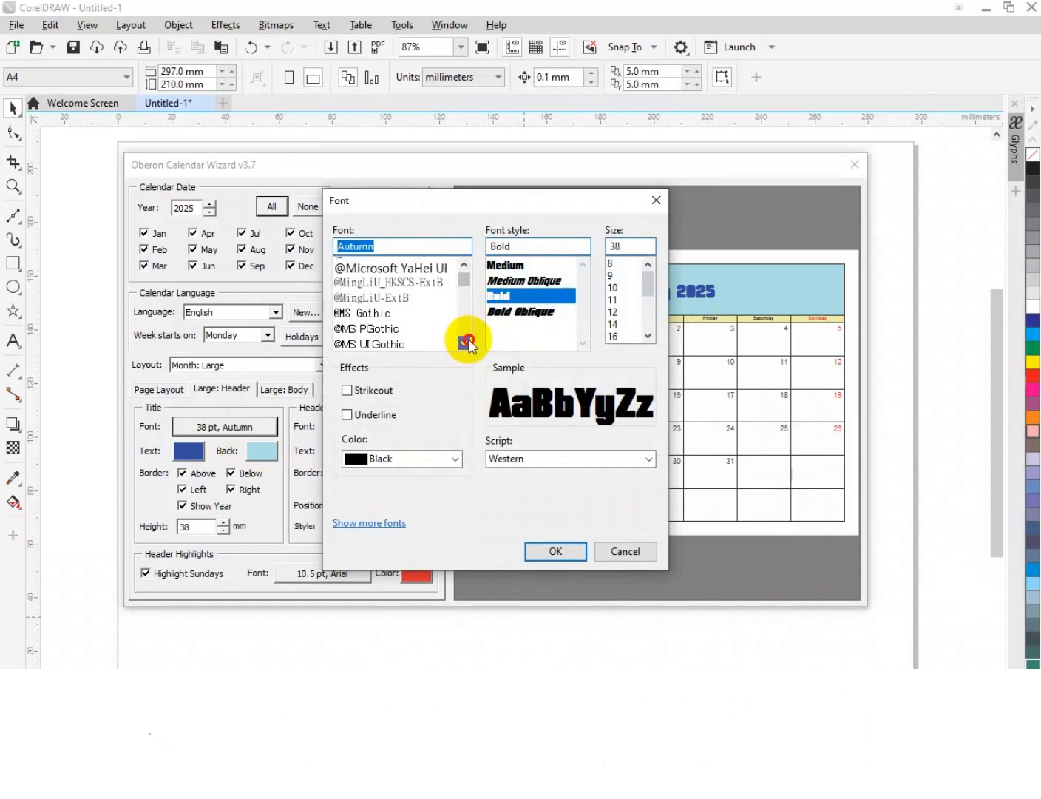
pyautogui.click(464, 344)
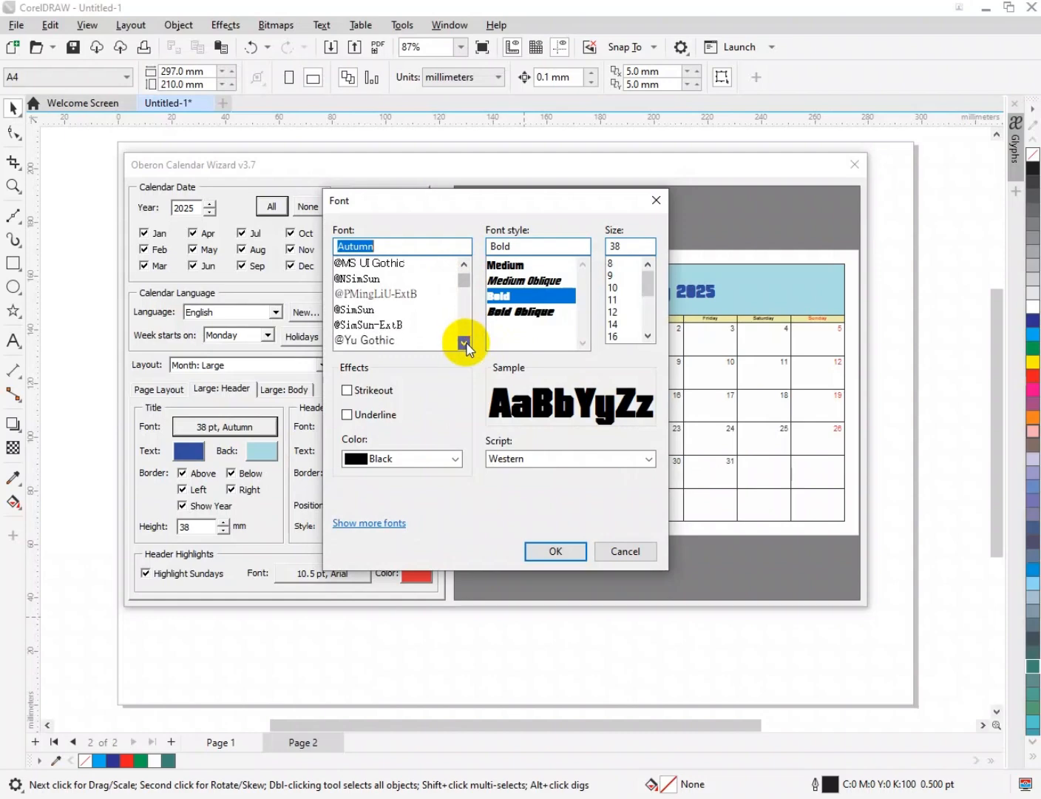
pyautogui.click(465, 343)
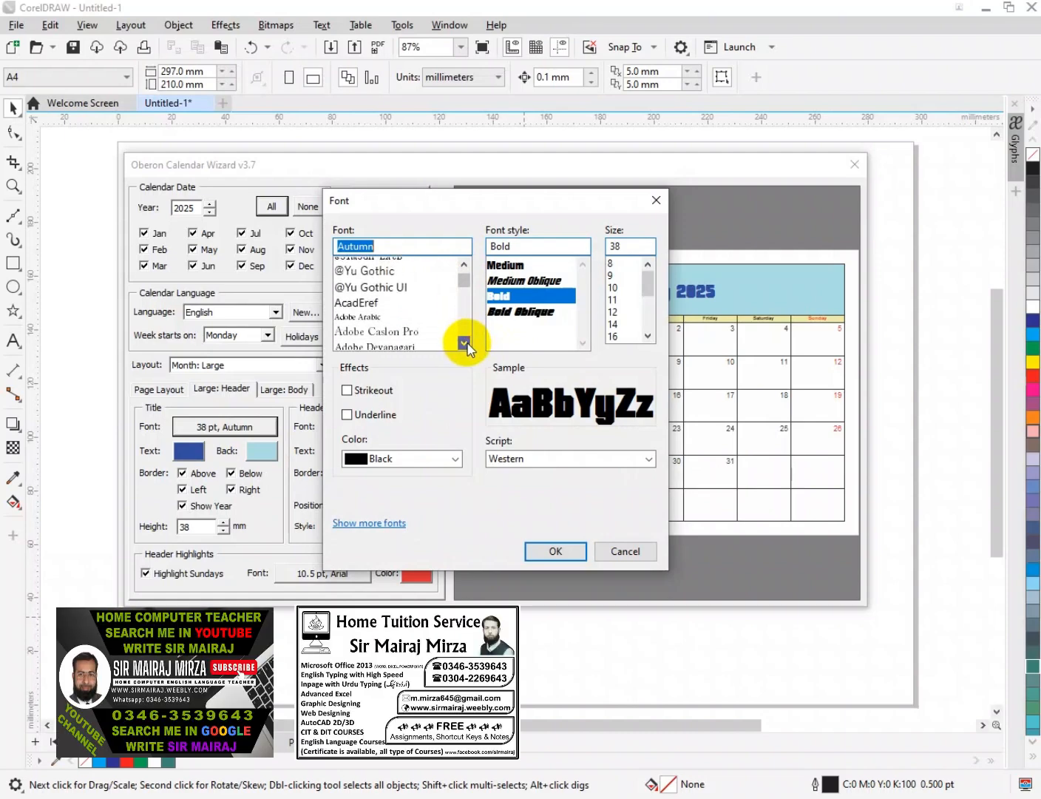
pyautogui.click(465, 343)
pyautogui.click(464, 343)
pyautogui.click(466, 343)
pyautogui.click(464, 343)
pyautogui.click(464, 344)
pyautogui.click(465, 344)
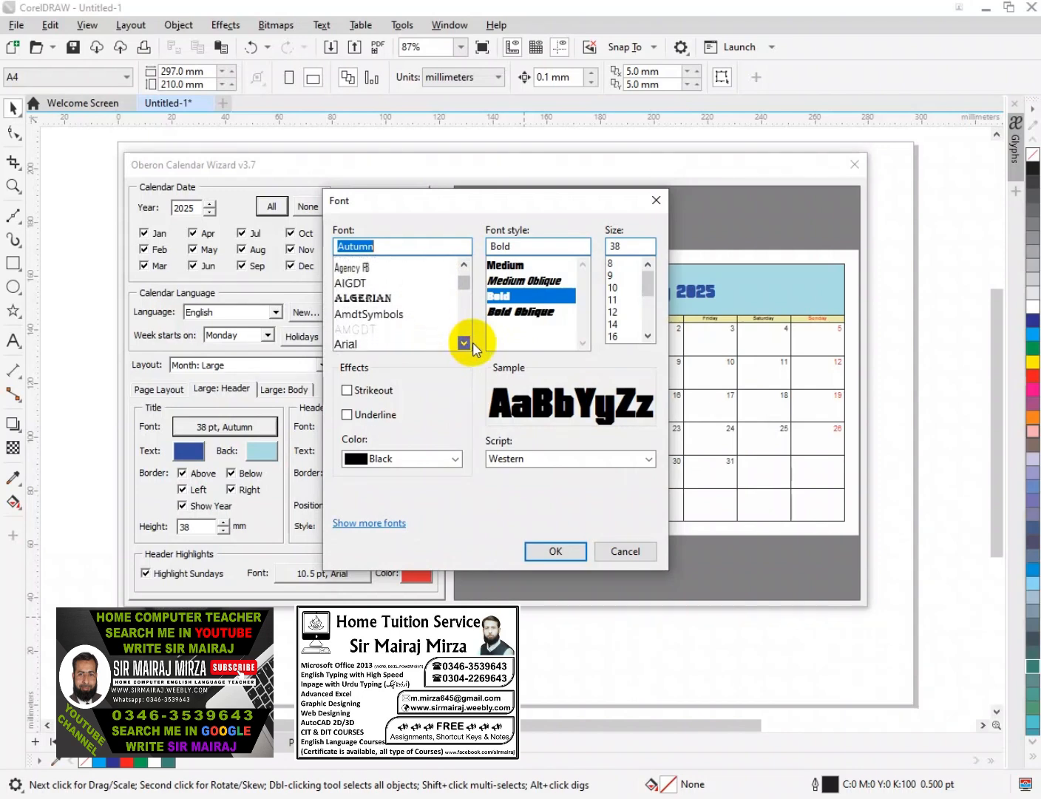
pyautogui.click(472, 343)
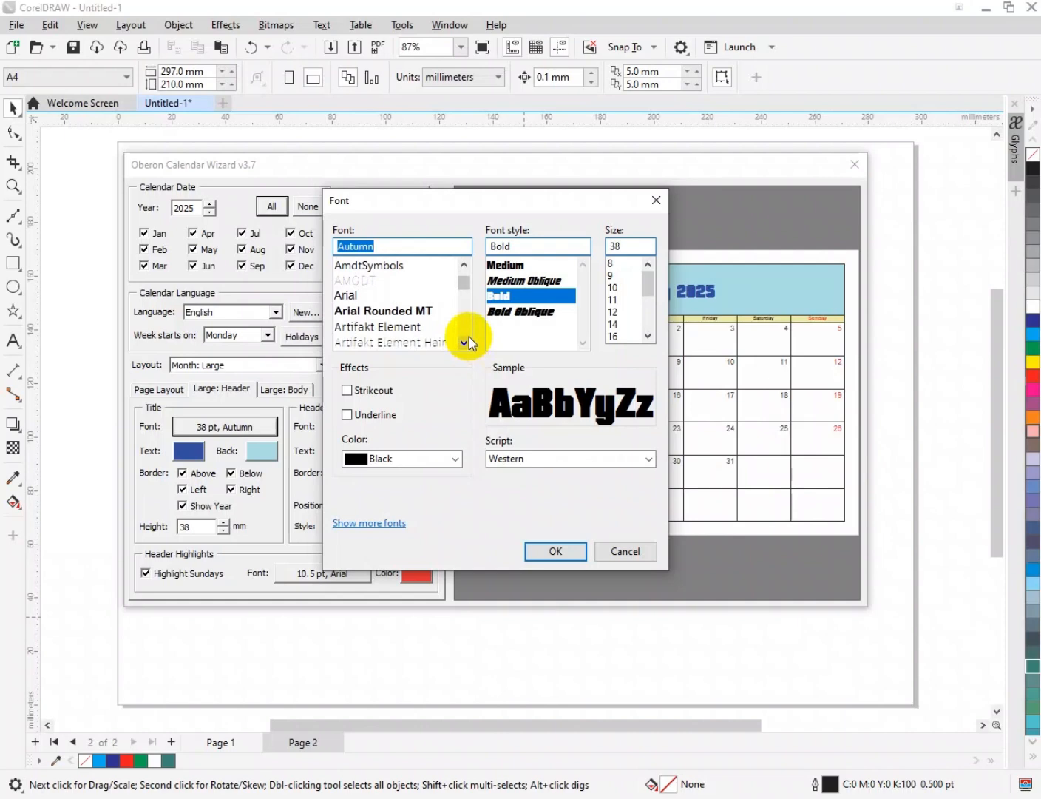
pyautogui.click(465, 342)
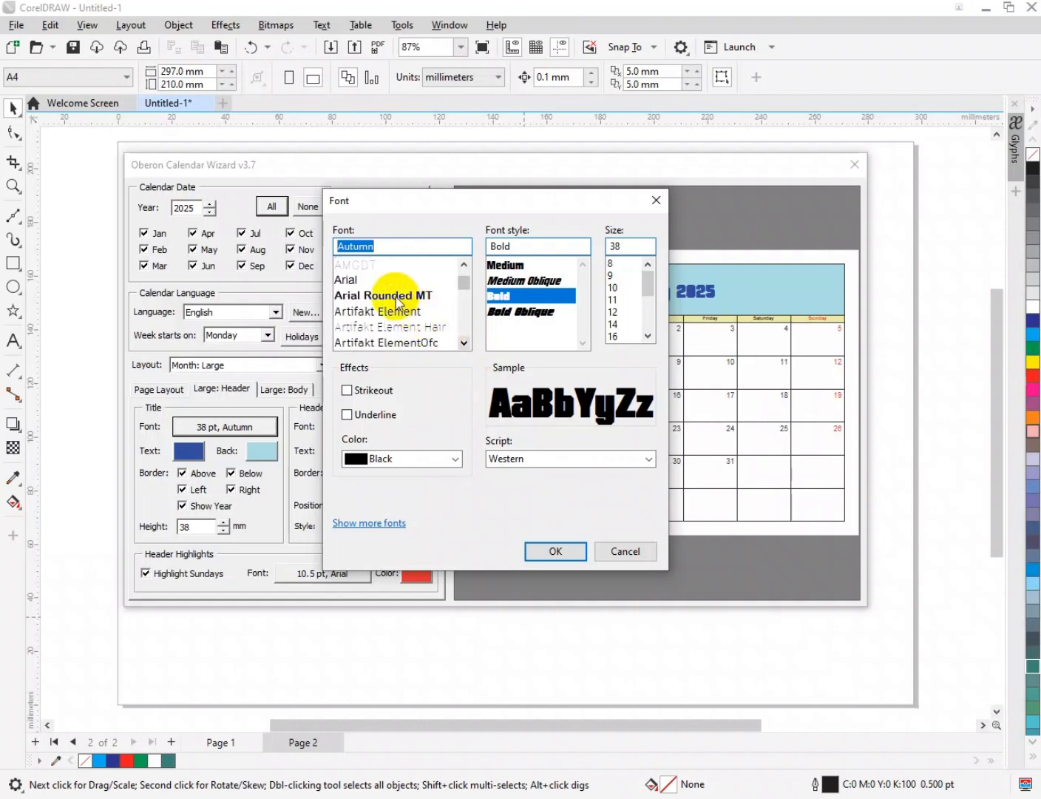
pyautogui.click(373, 280)
pyautogui.click(505, 328)
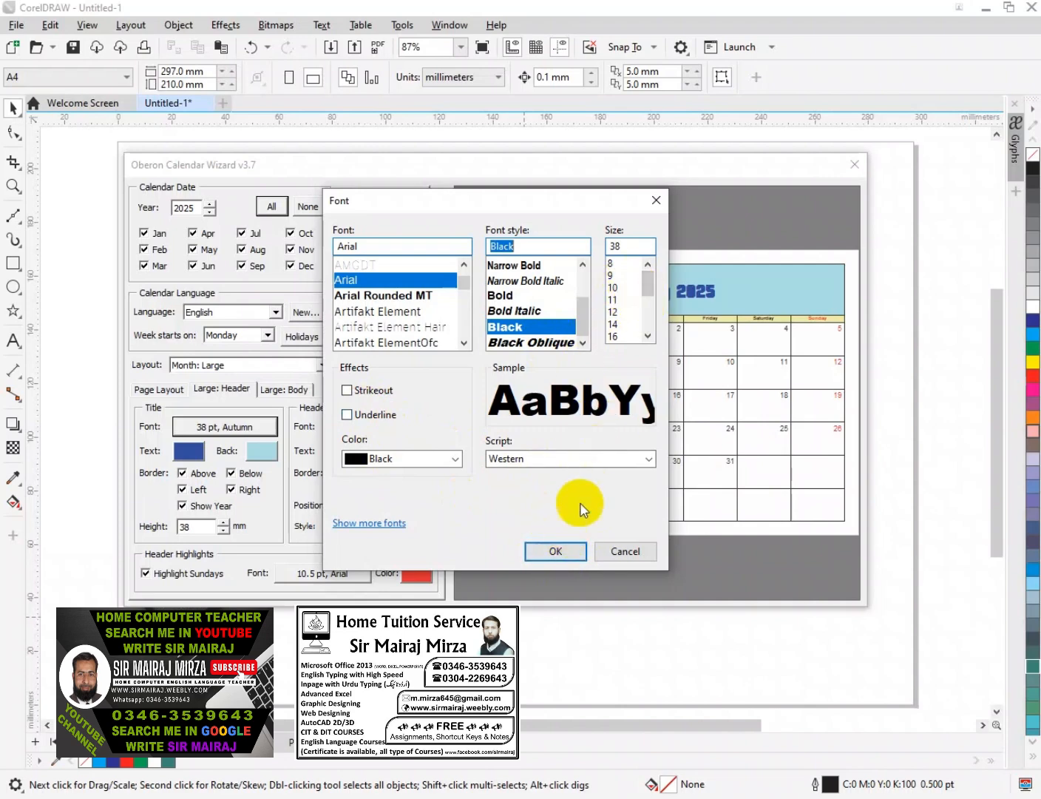
pyautogui.click(614, 312)
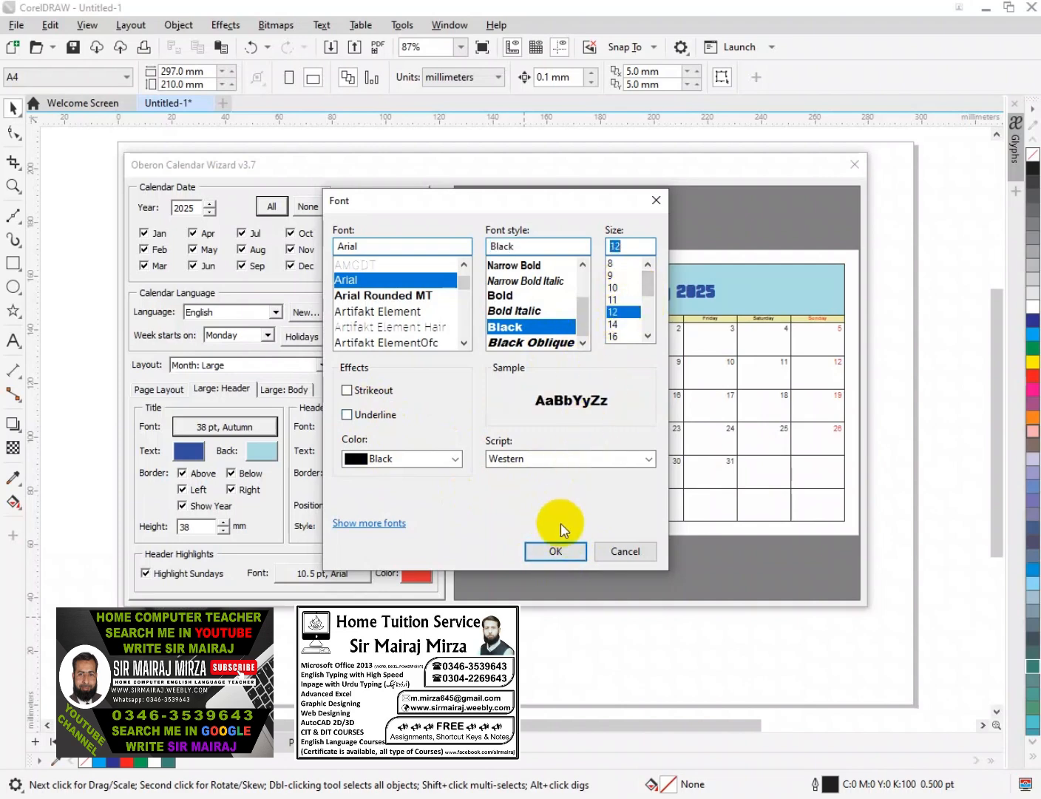
pyautogui.click(557, 551)
# - Try font sizes 24 and 28 for the month title in the Bold style
pyautogui.click(244, 427)
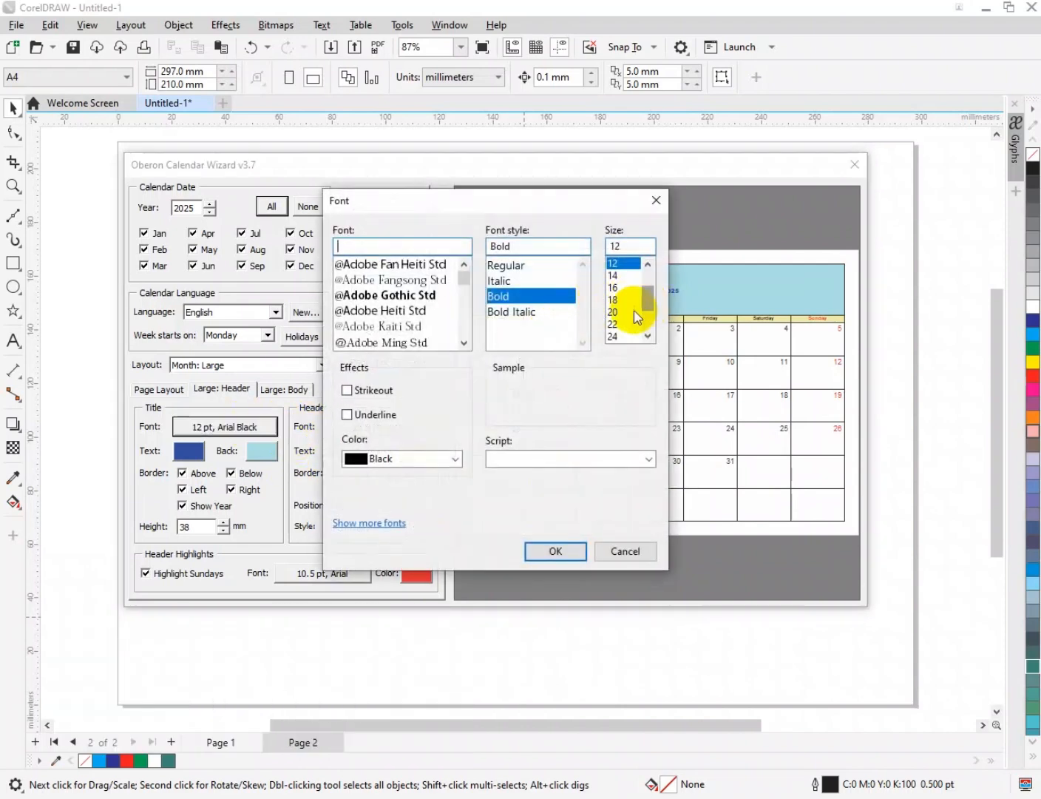
pyautogui.click(609, 334)
pyautogui.click(557, 551)
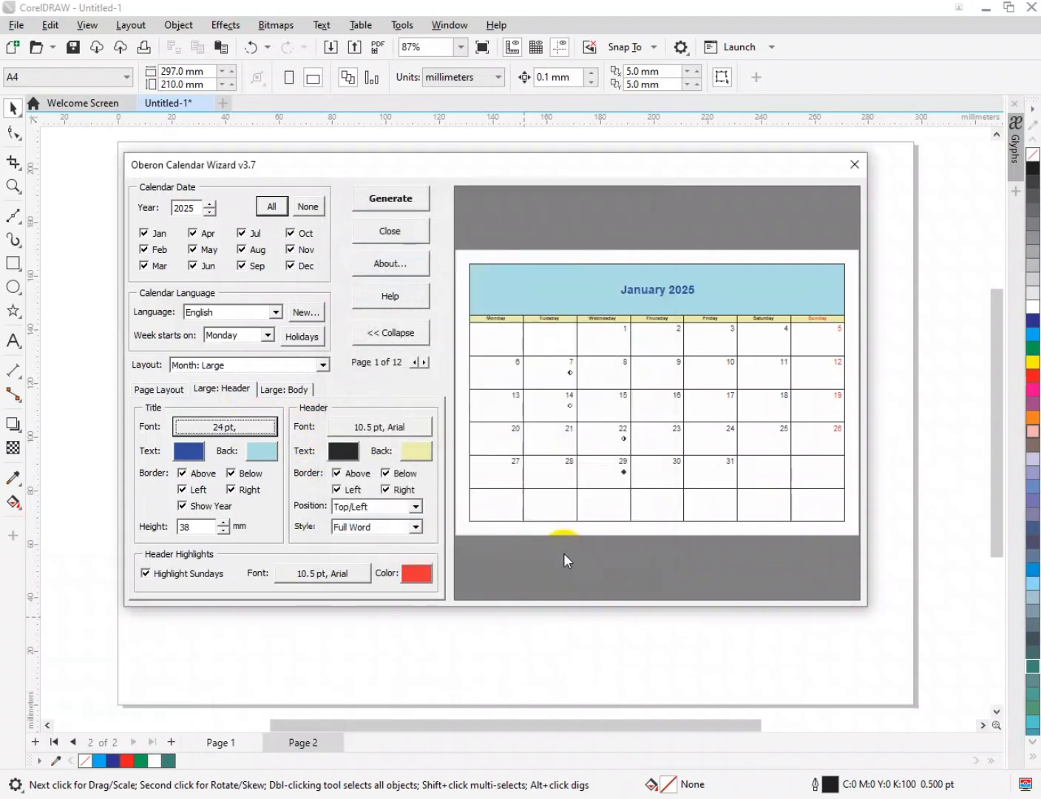
pyautogui.click(244, 427)
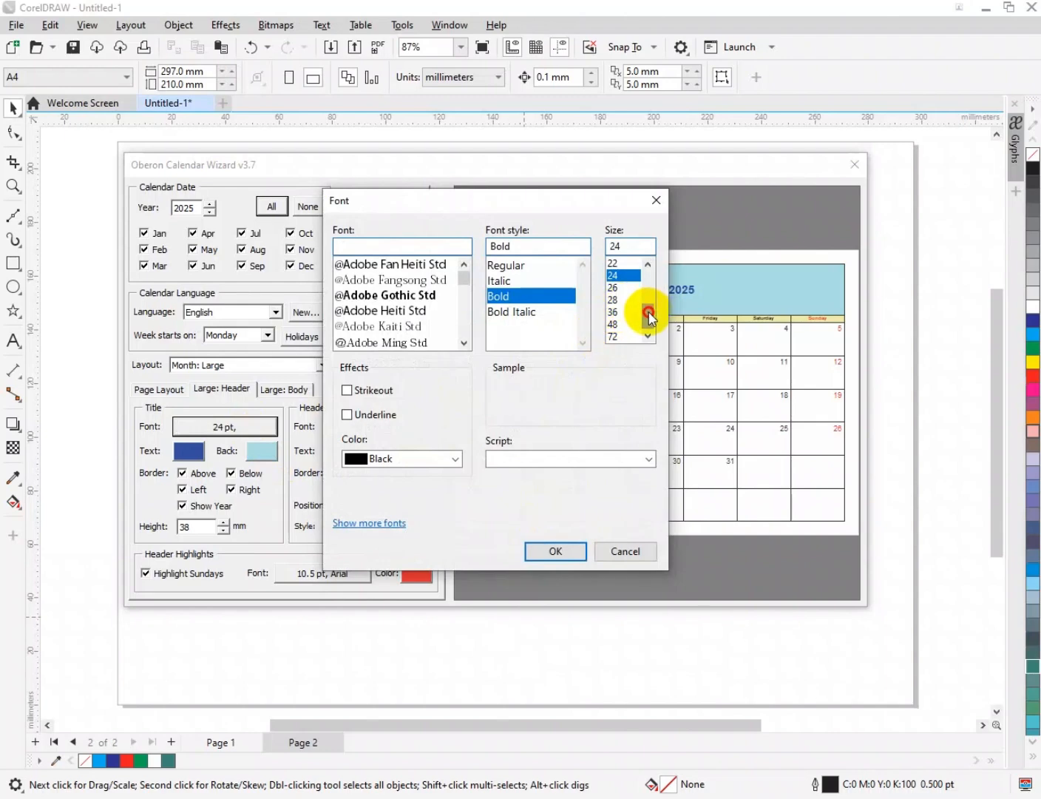
pyautogui.click(614, 300)
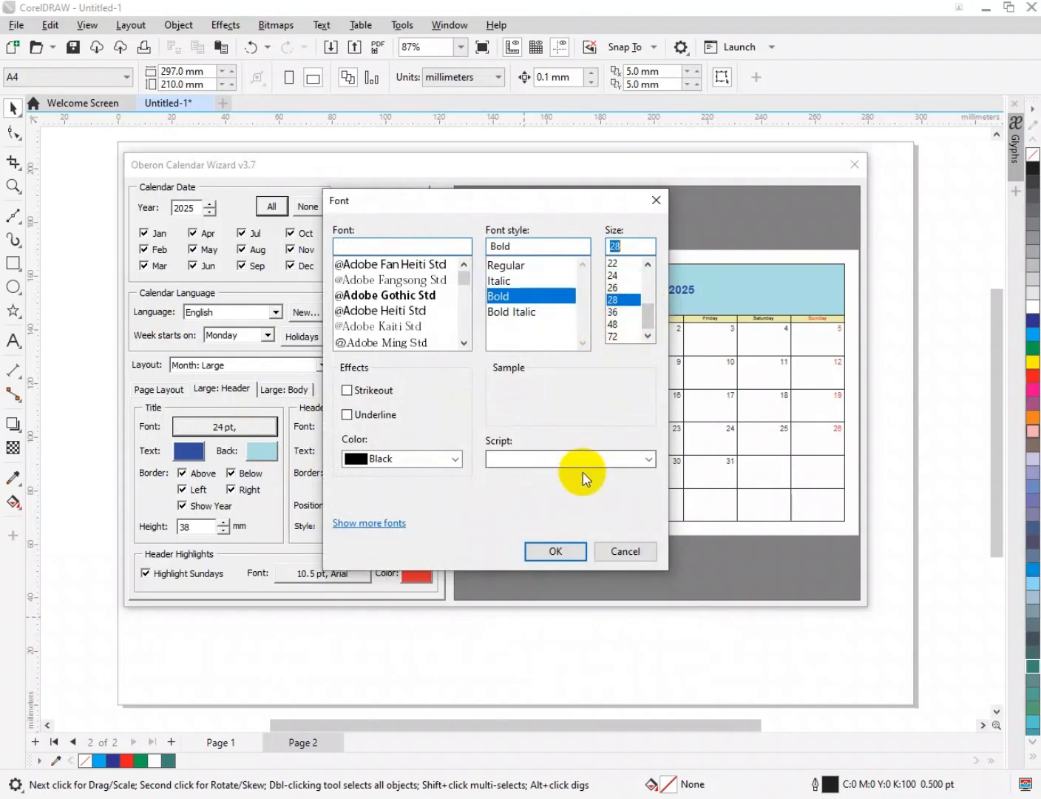
pyautogui.click(560, 551)
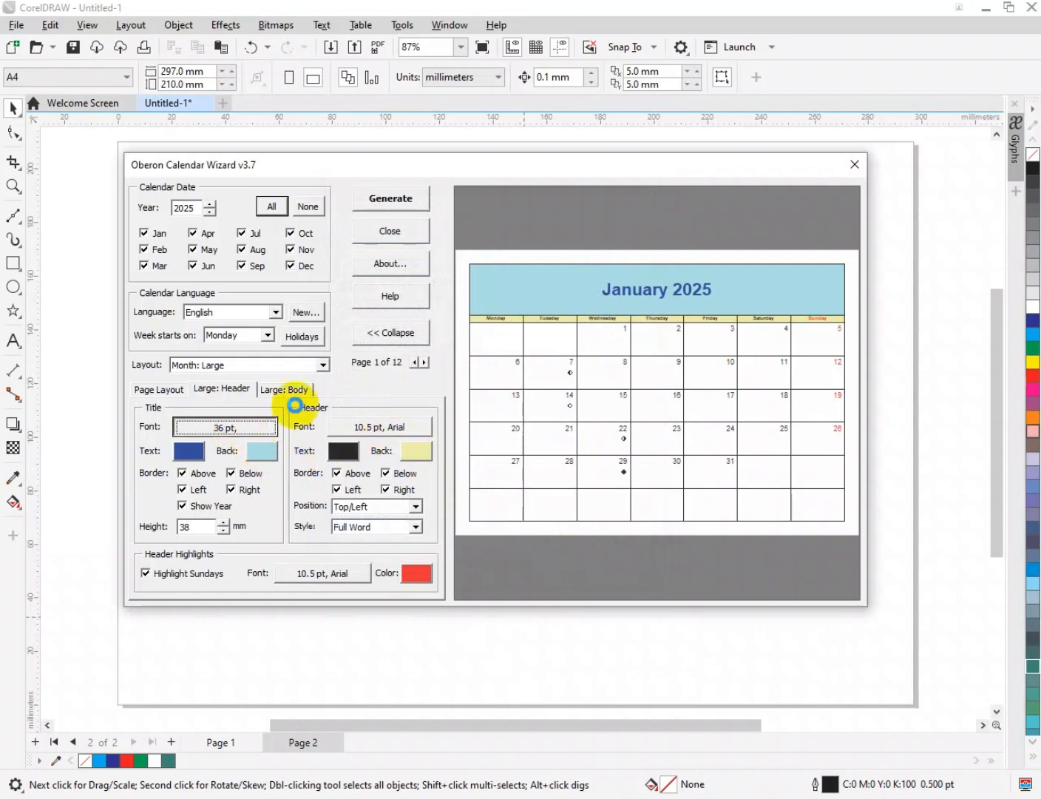
# - Set the month title's font size to 48 with the Bold style
pyautogui.click(236, 426)
pyautogui.click(617, 324)
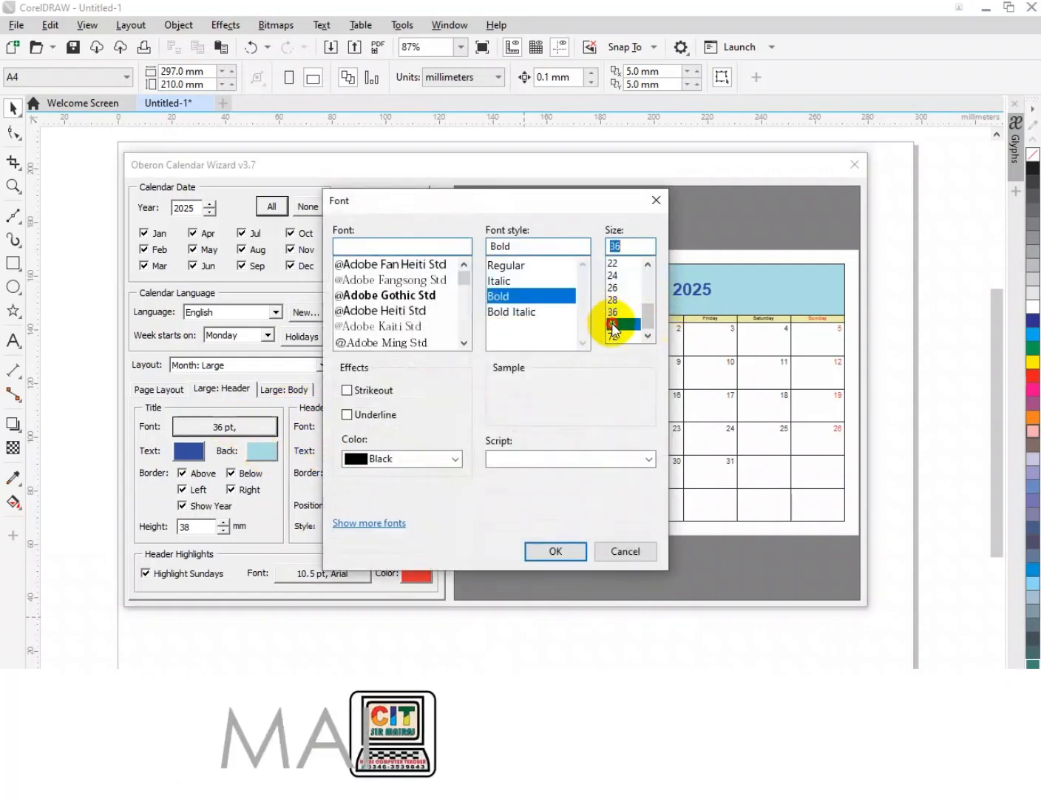
pyautogui.click(566, 549)
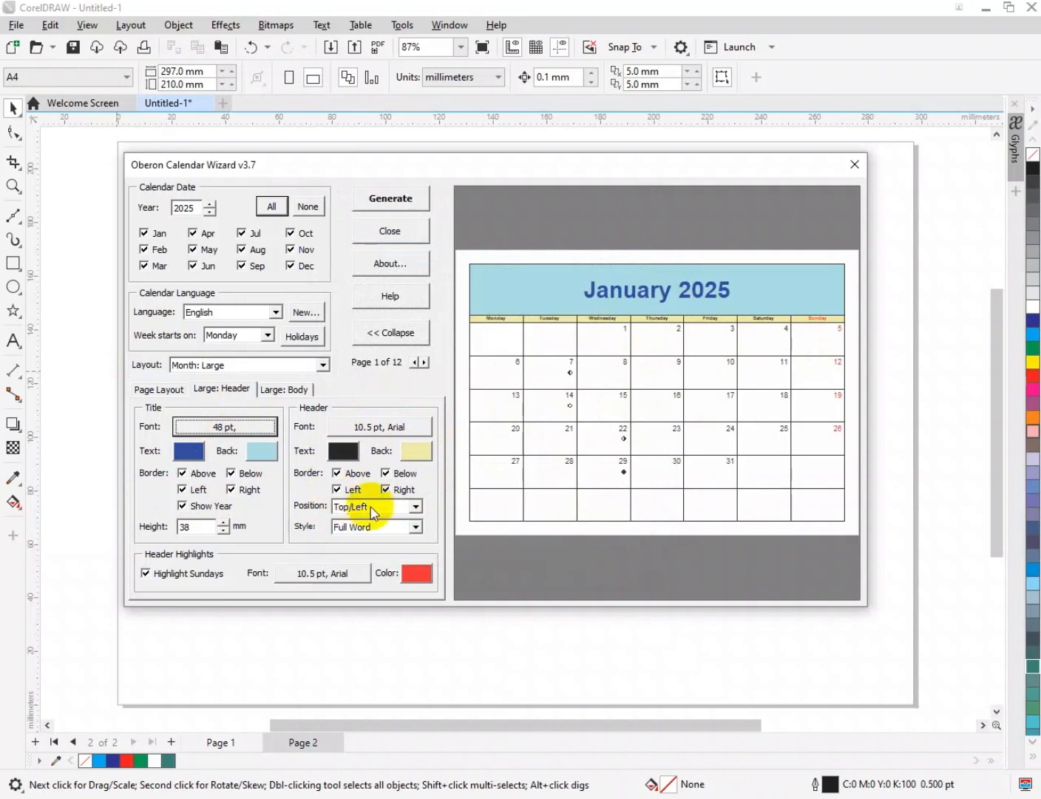
# - Try the Bottom/Right position for the weekday header and return it to Top/Left
pyautogui.click(402, 509)
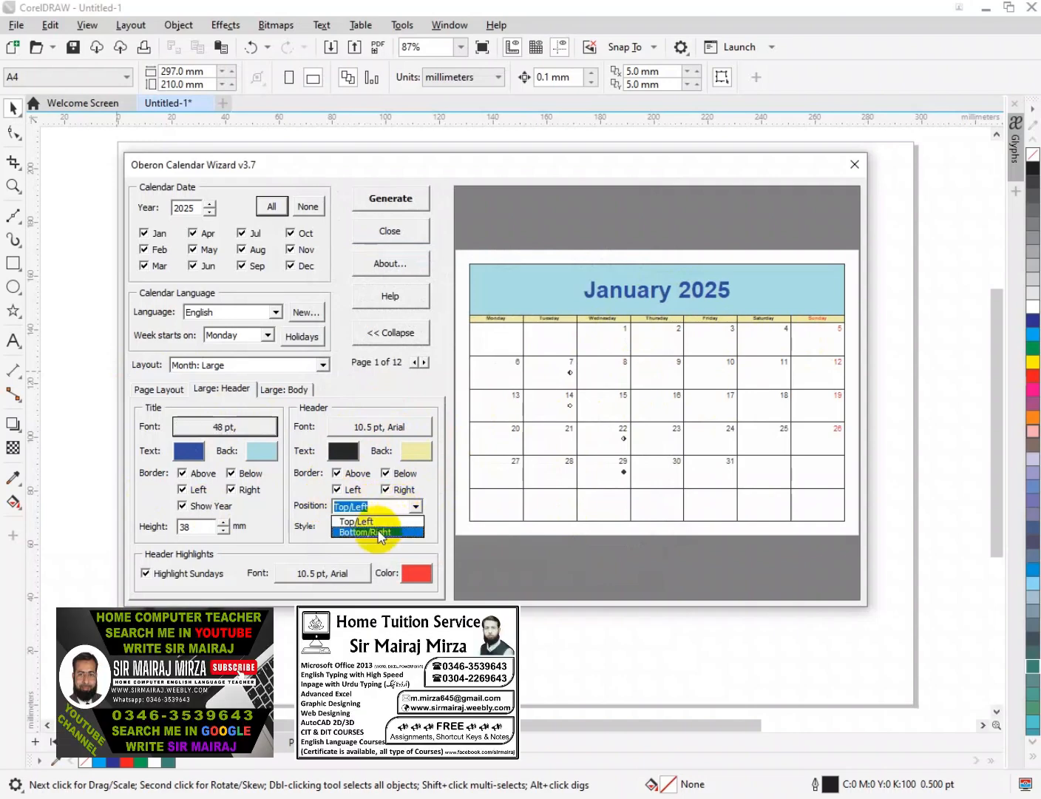
pyautogui.click(378, 533)
pyautogui.click(404, 507)
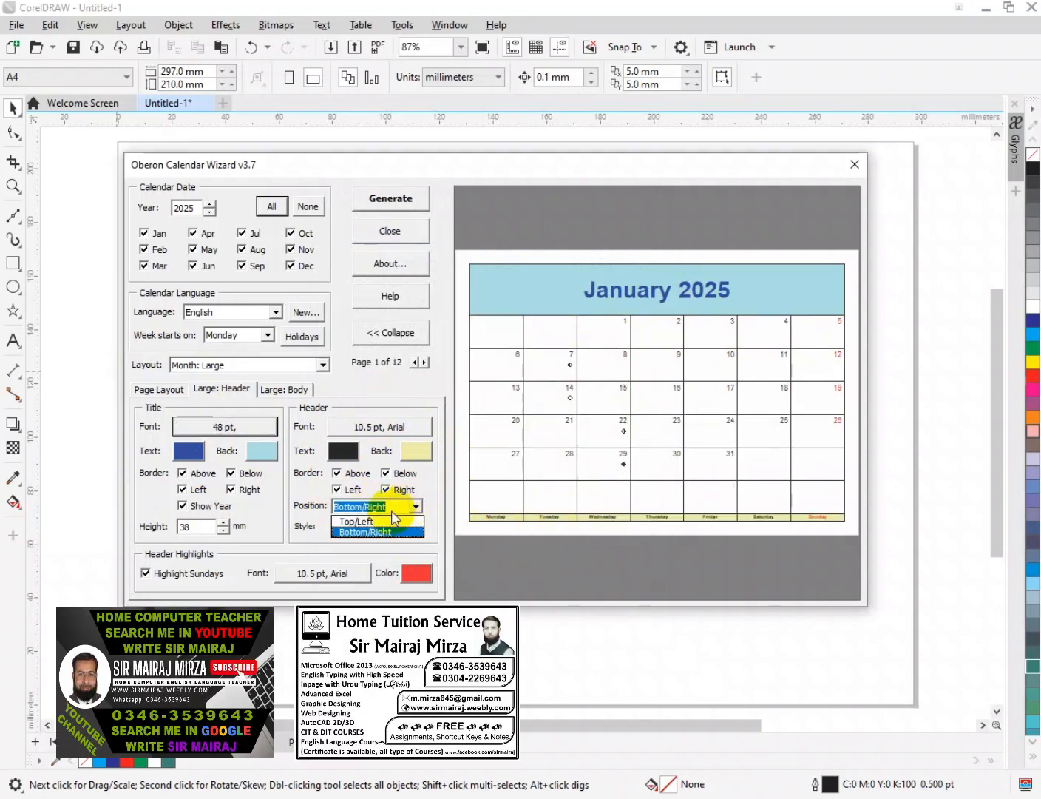
pyautogui.click(378, 522)
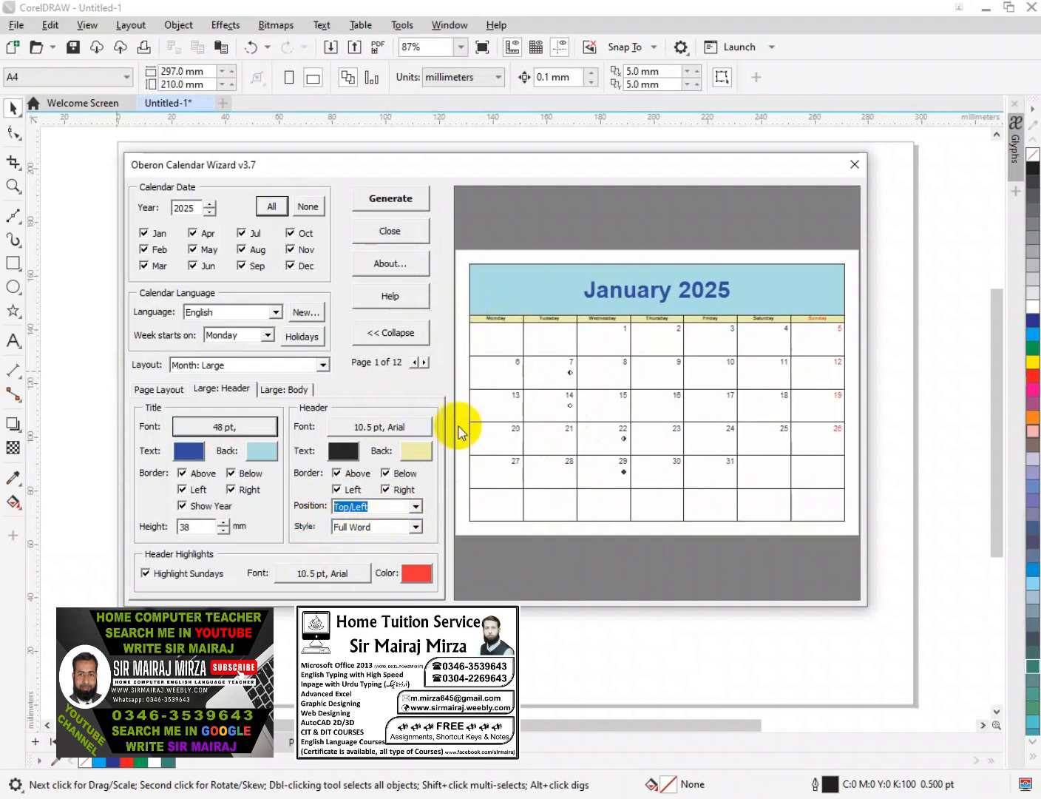
# - Try the One Letter and Short Form styles for the weekday names and return to Full Word
pyautogui.click(396, 528)
pyautogui.click(371, 541)
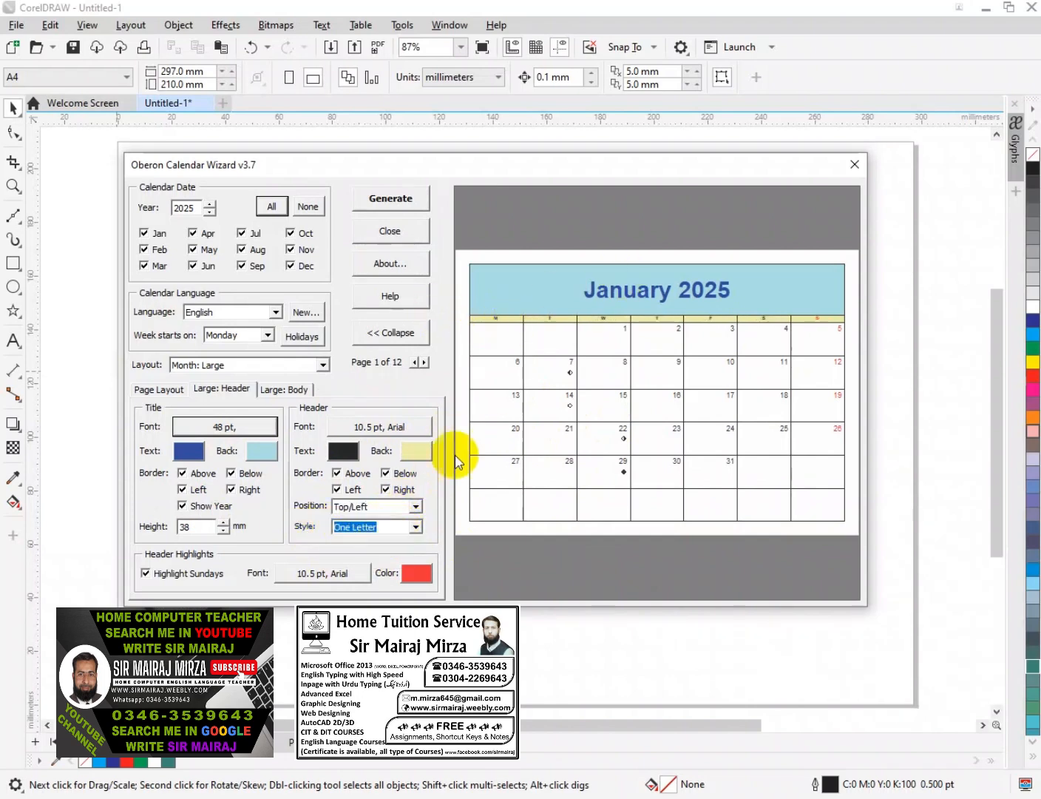
pyautogui.click(397, 528)
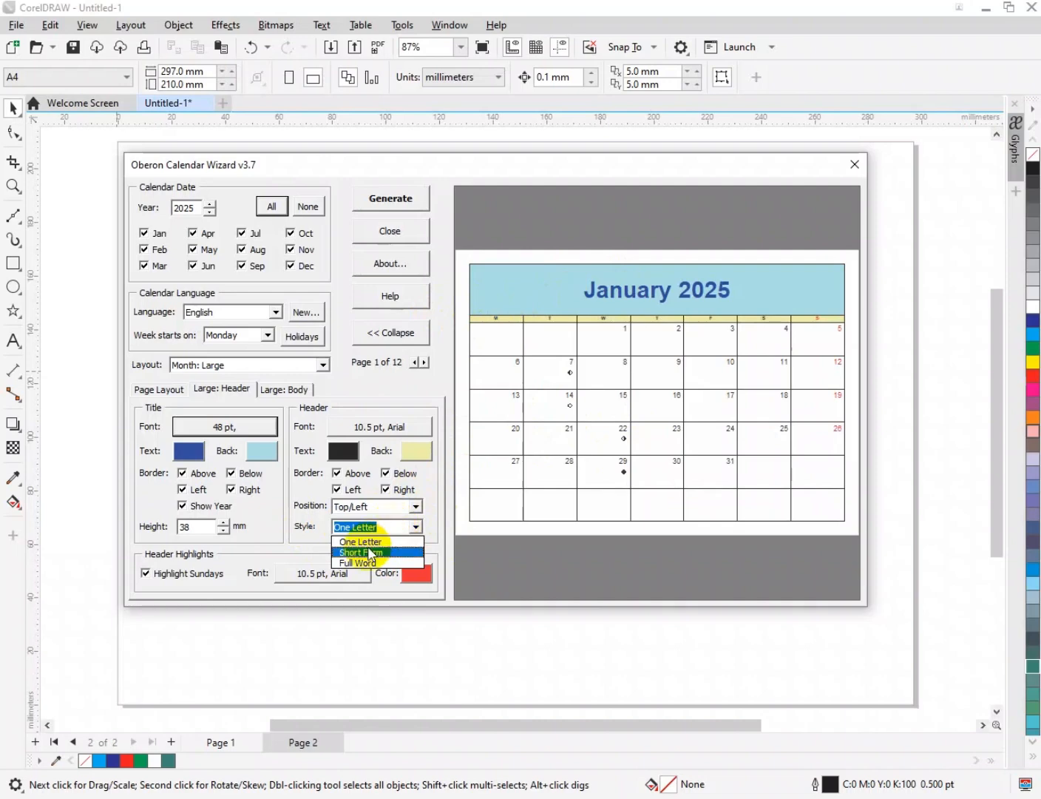
pyautogui.click(392, 526)
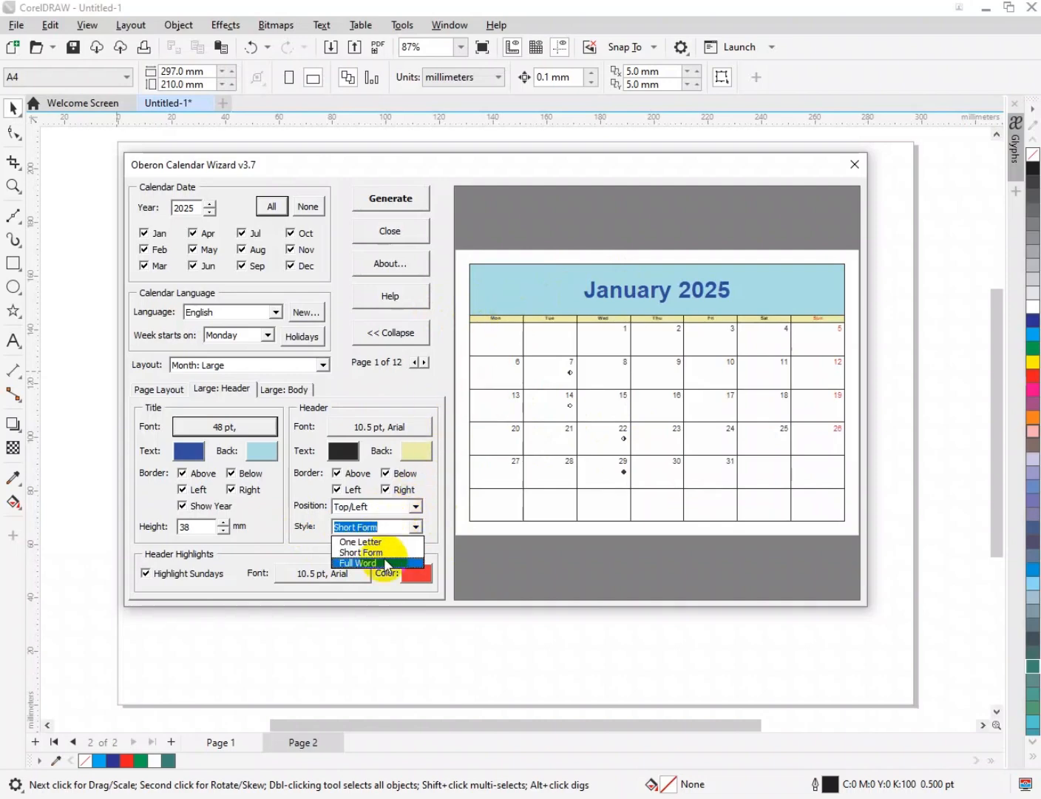
pyautogui.click(373, 565)
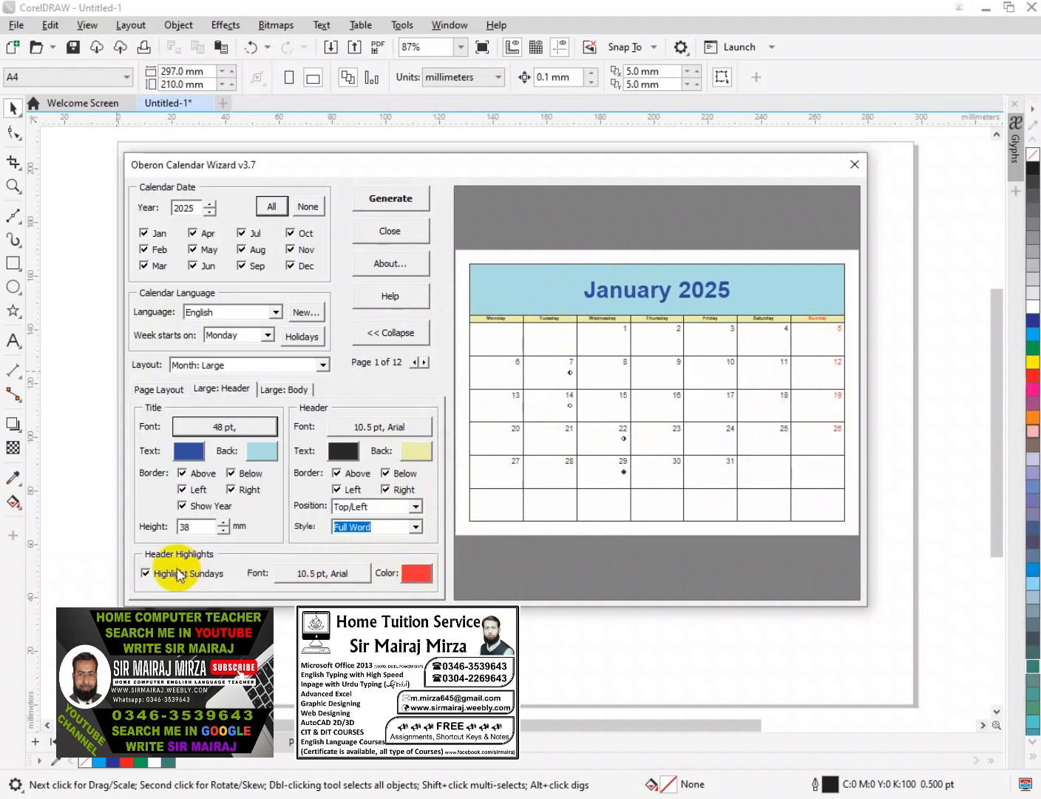
# - Toggle the Sunday header highlight off and back on, and set its colour to purple (#943993)
pyautogui.click(145, 574)
pyautogui.click(144, 574)
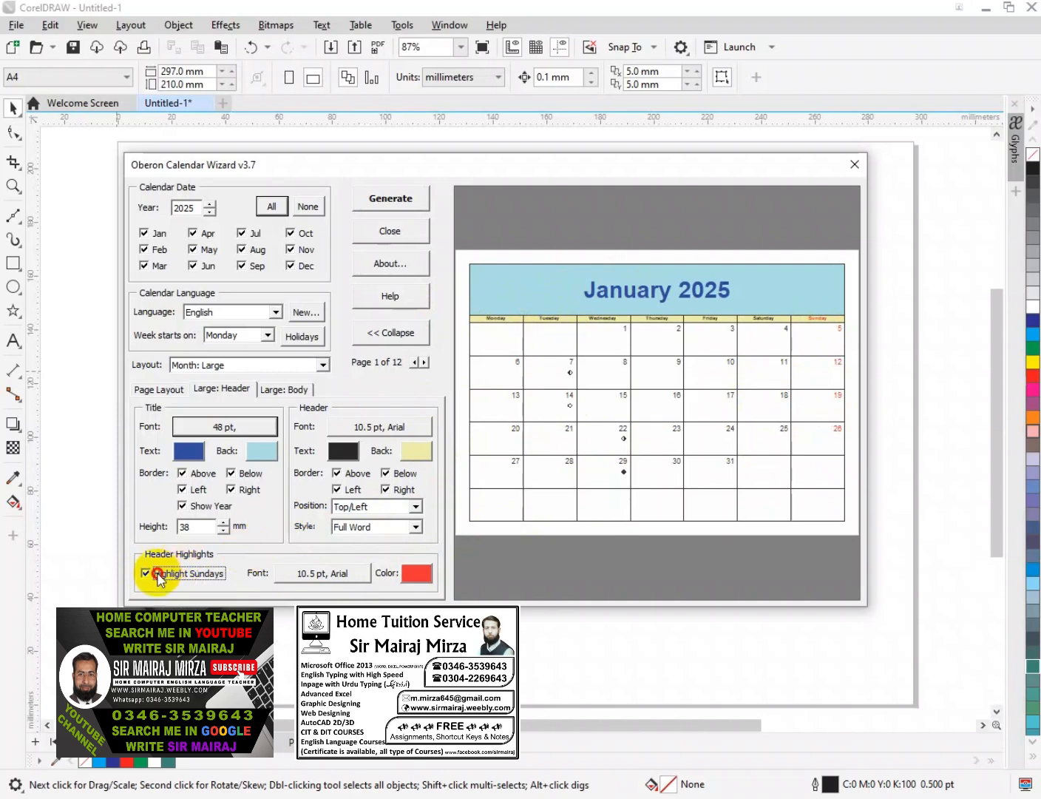
pyautogui.click(417, 574)
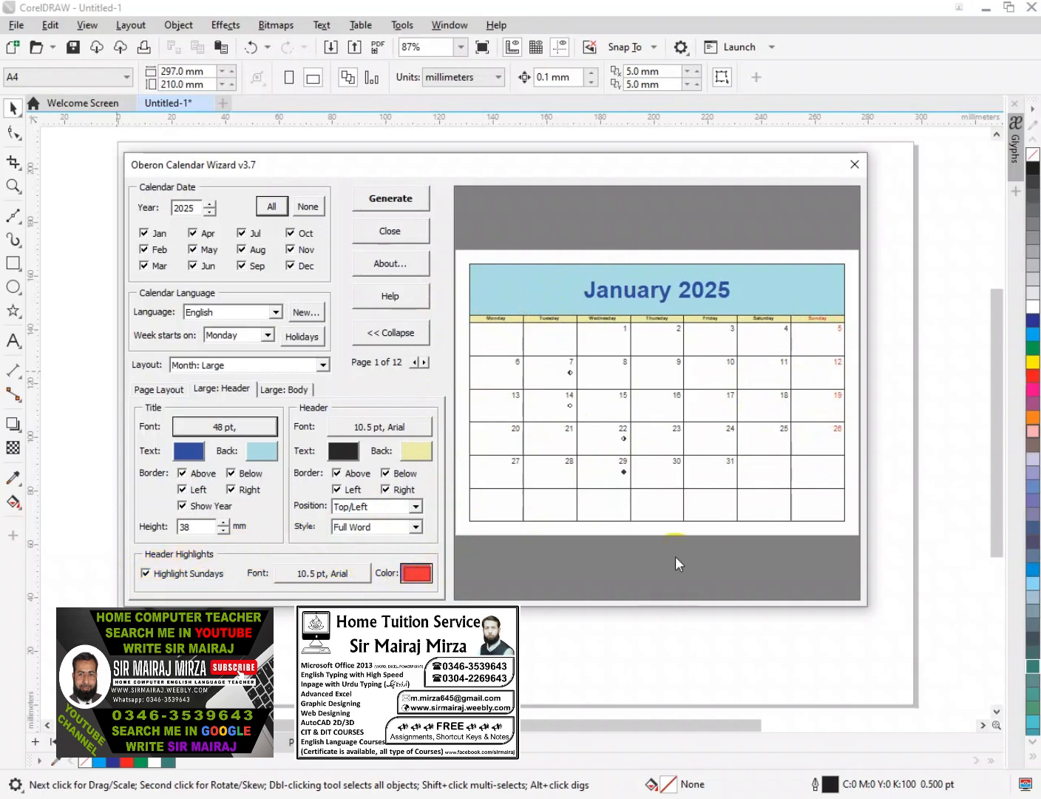
pyautogui.moveTo(493, 482); pyautogui.dragTo(463, 482)
pyautogui.click(482, 342)
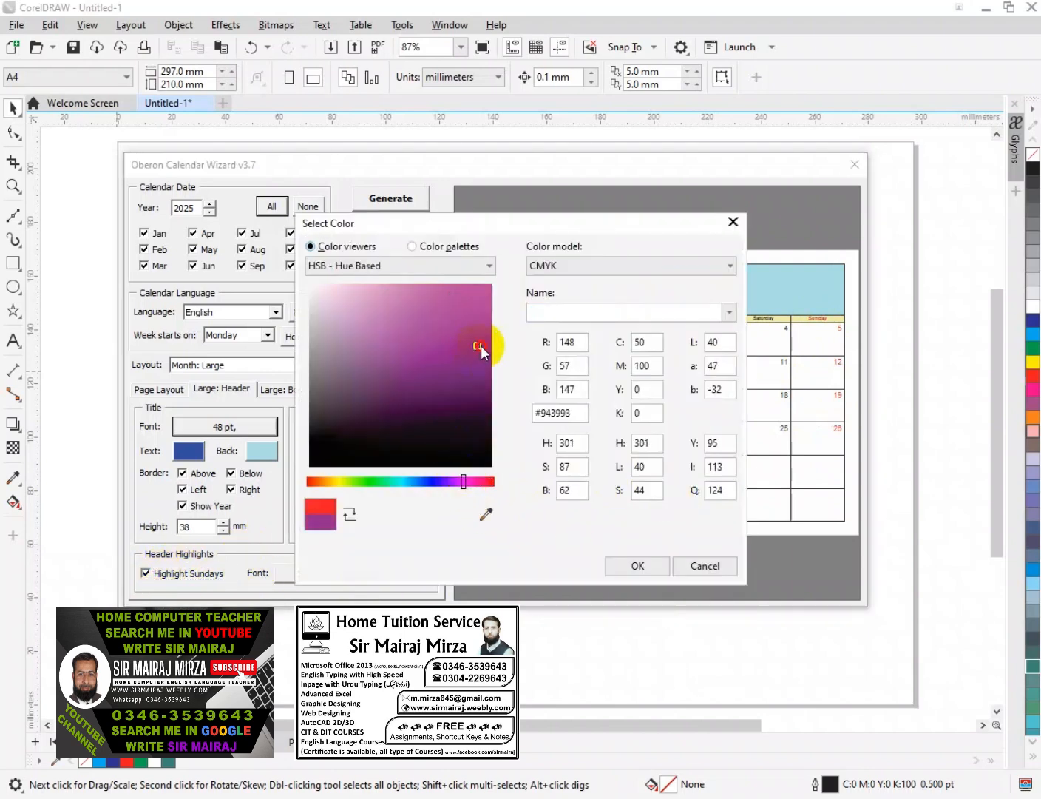
pyautogui.click(635, 566)
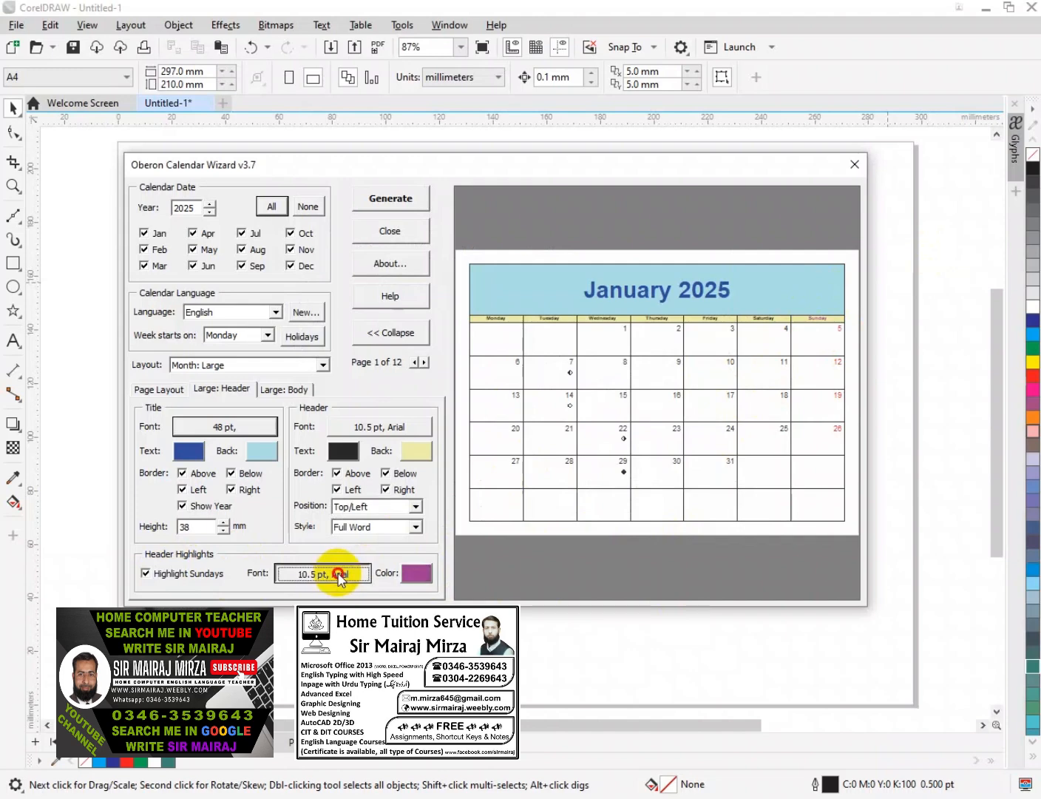
# - Try the Arial Black and Regular font styles for the highlighted Sunday header at size 11
pyautogui.click(339, 575)
pyautogui.click(515, 327)
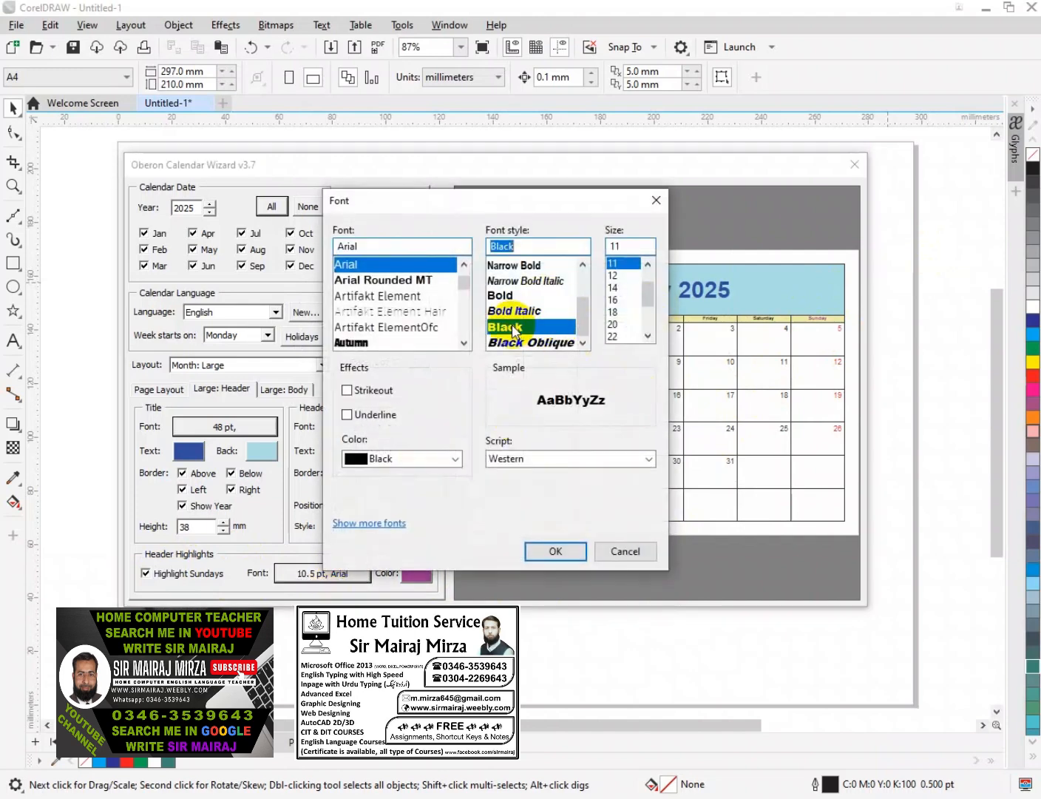
pyautogui.click(551, 551)
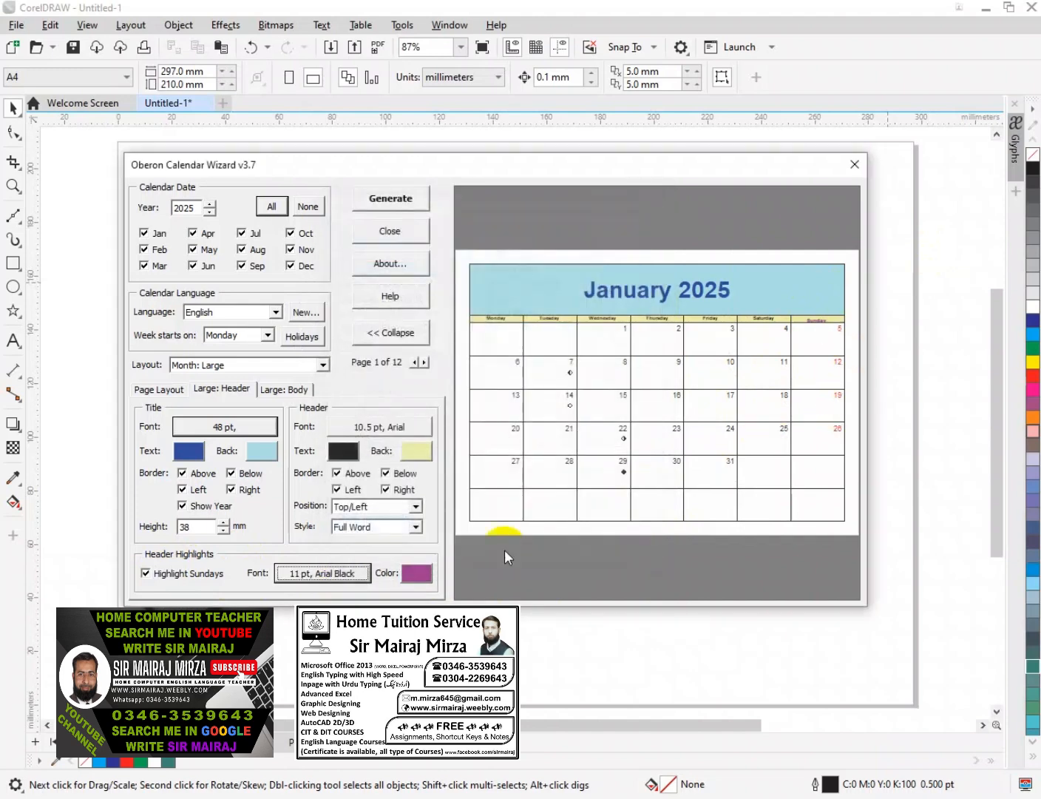
pyautogui.click(339, 574)
pyautogui.click(500, 264)
pyautogui.click(551, 549)
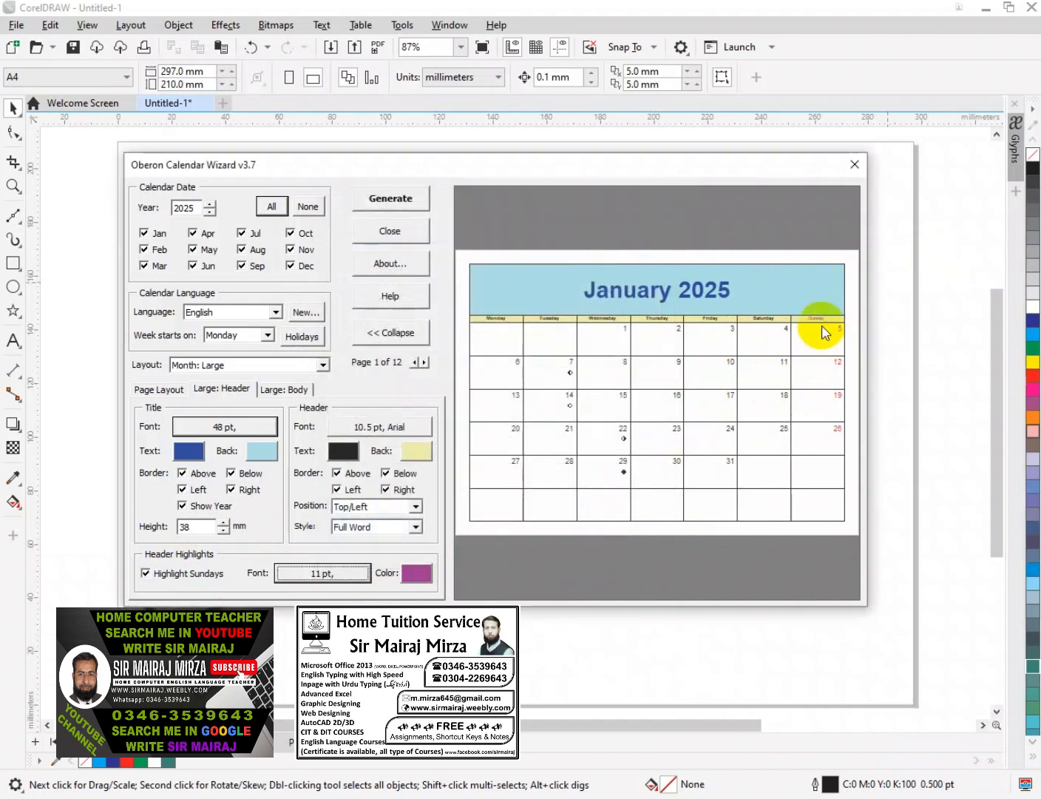
# - Set the highlighted Sunday header's font style to Bold
pyautogui.click(305, 570)
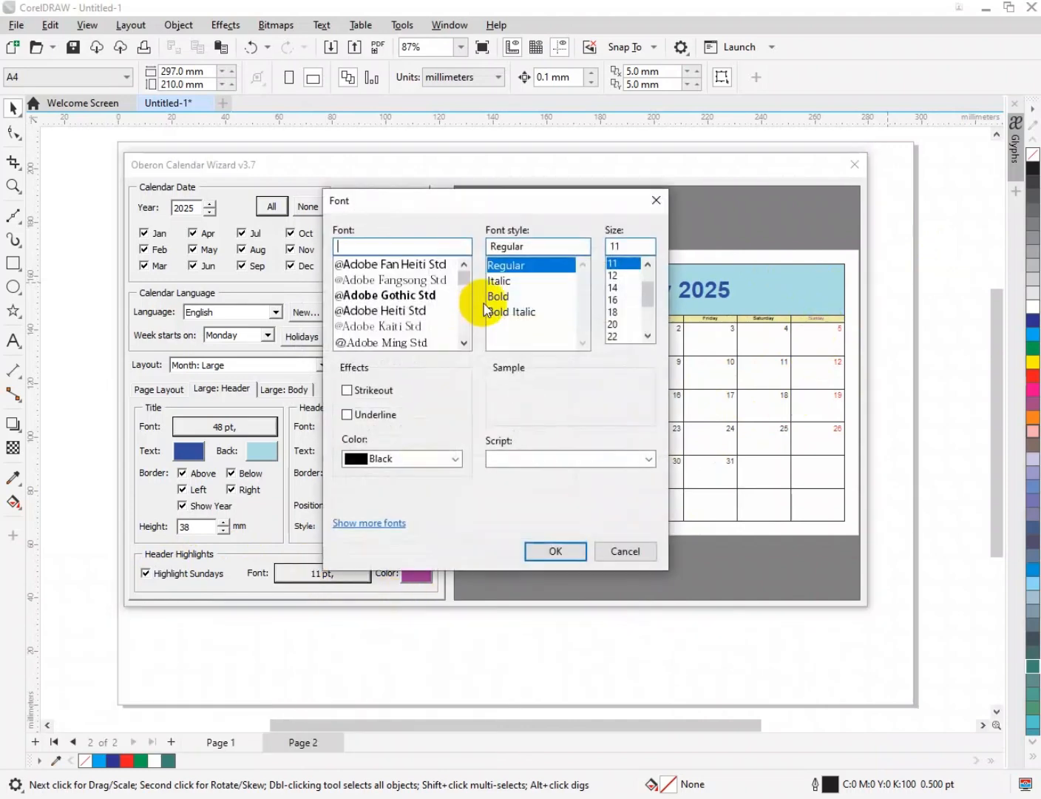
pyautogui.click(499, 296)
pyautogui.click(553, 551)
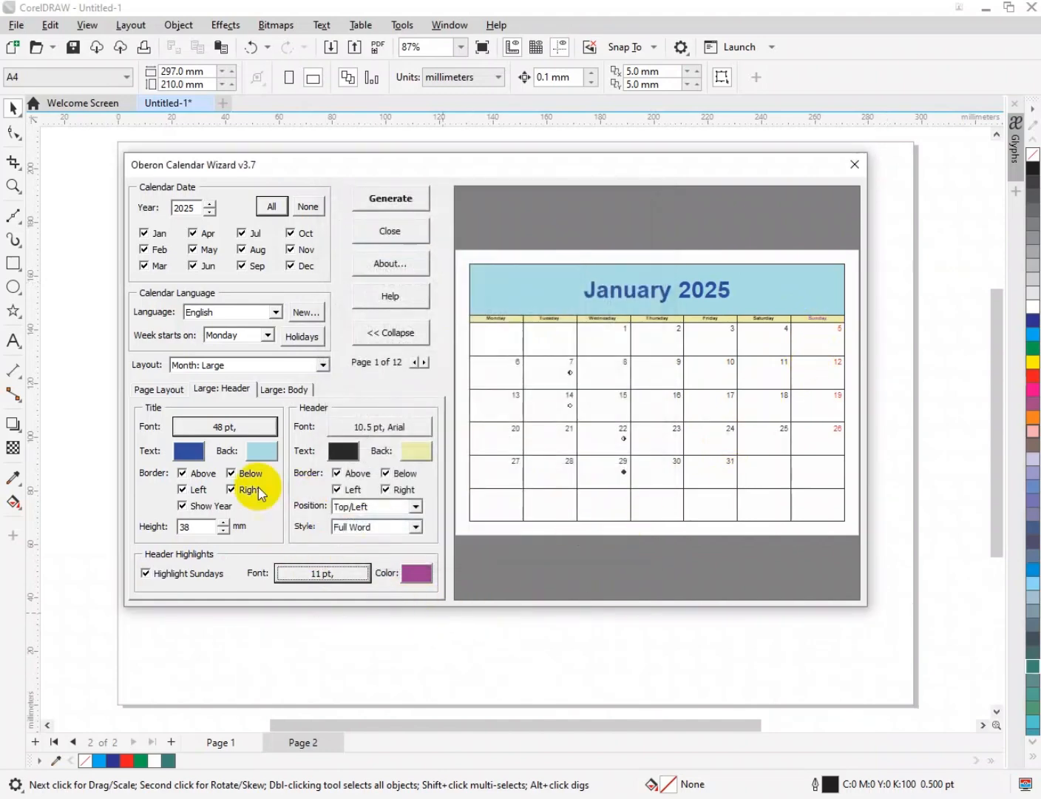
# - Try the Vertical orientation in the large calendar's body settings and return to Horizontal
pyautogui.click(291, 389)
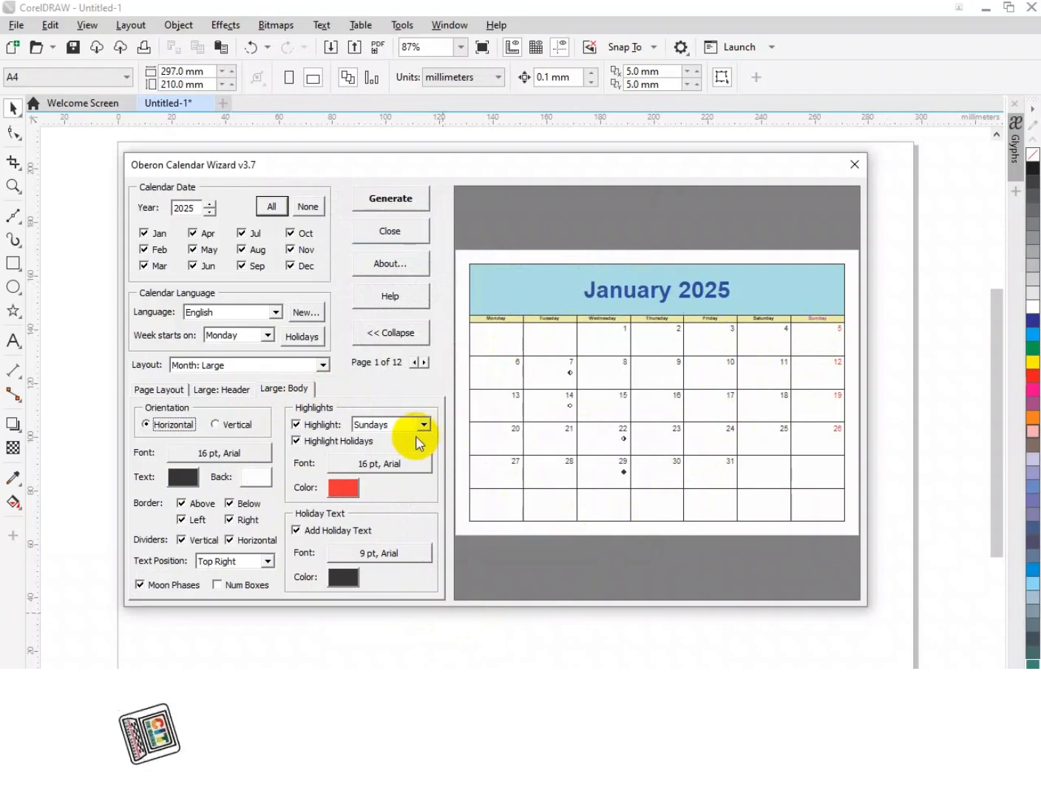
pyautogui.click(216, 423)
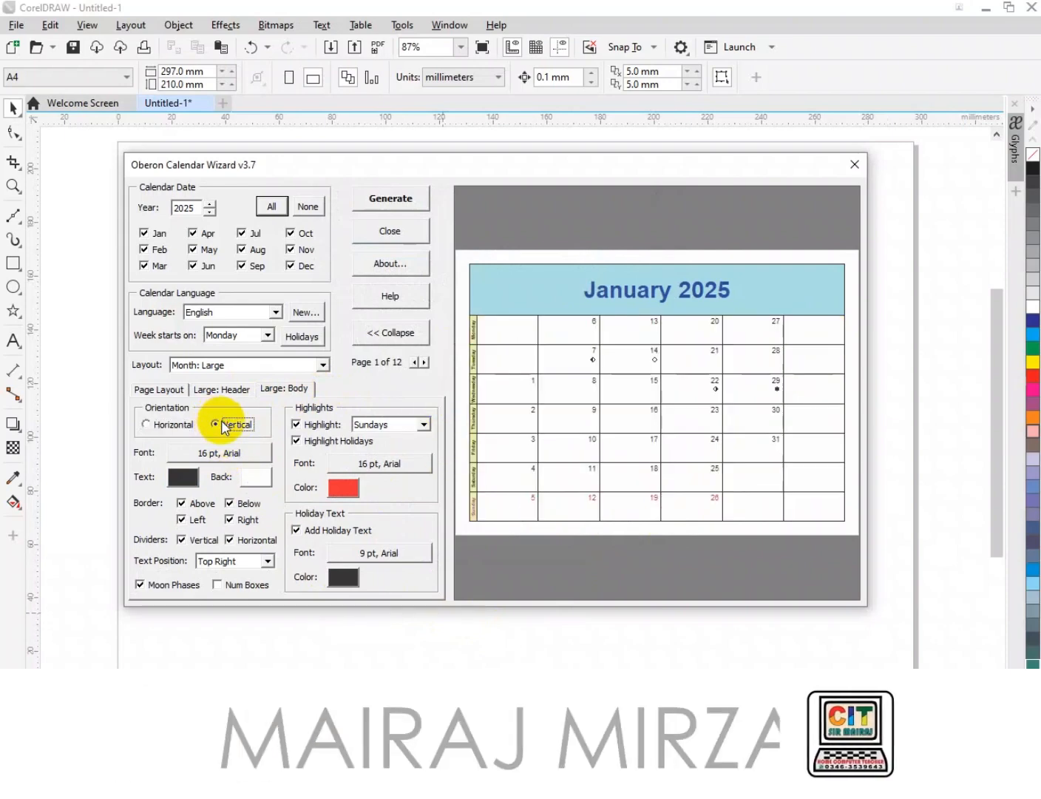
pyautogui.click(147, 424)
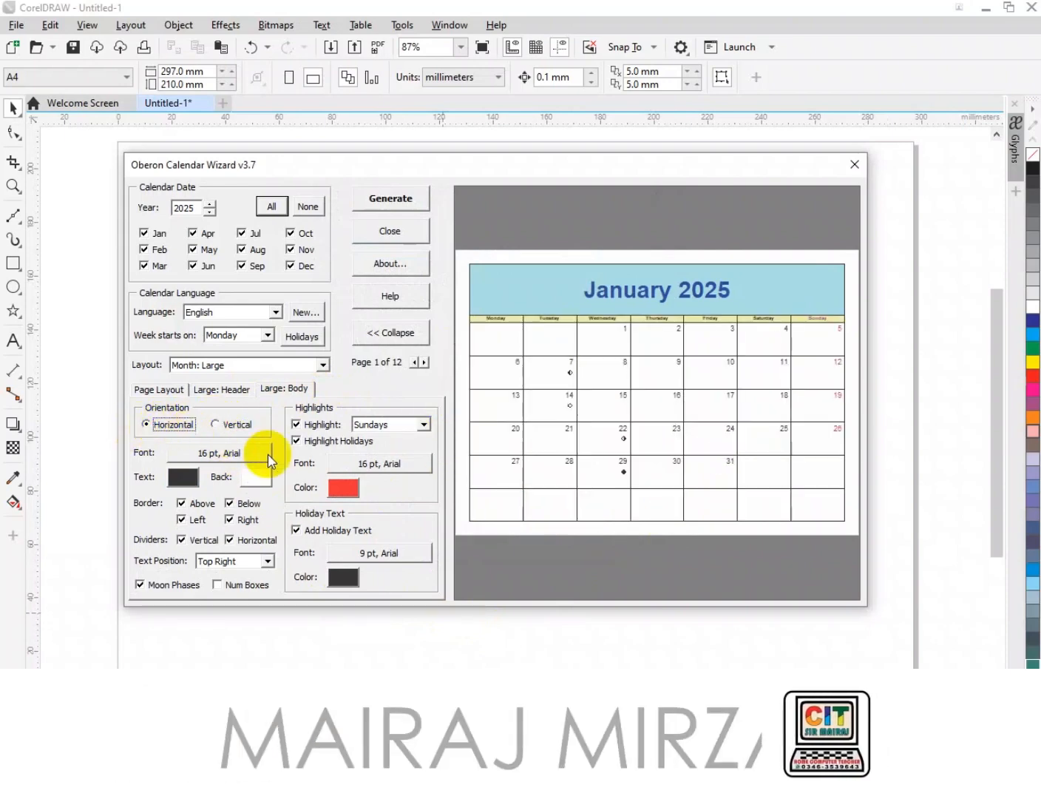
# - Try a beige background (#D6D5B2) for the calendar body and change it back to white
pyautogui.click(194, 482)
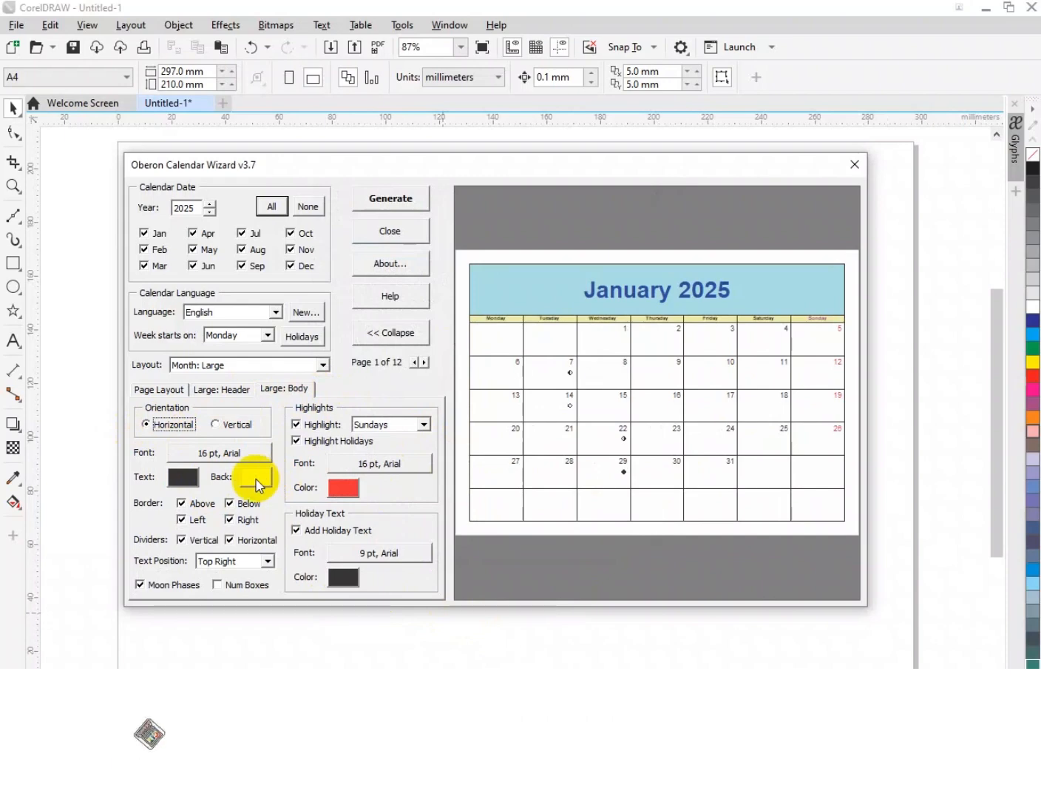
pyautogui.click(257, 479)
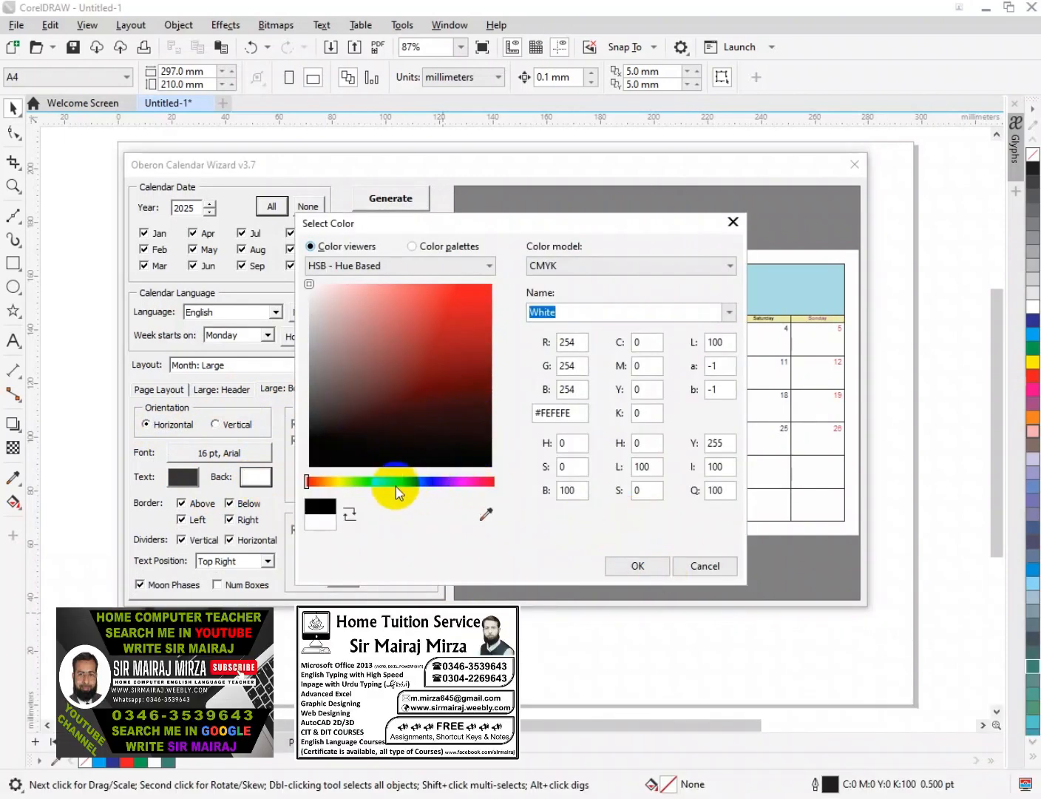
pyautogui.click(337, 482)
pyautogui.click(340, 316)
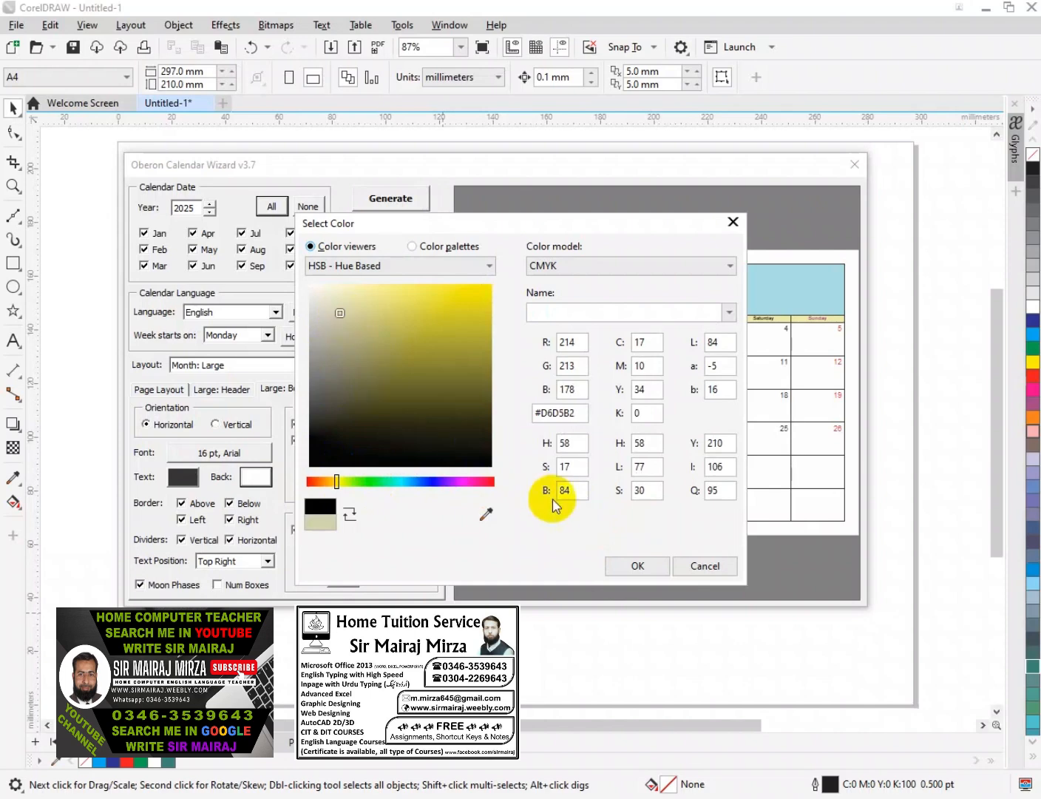
pyautogui.click(632, 564)
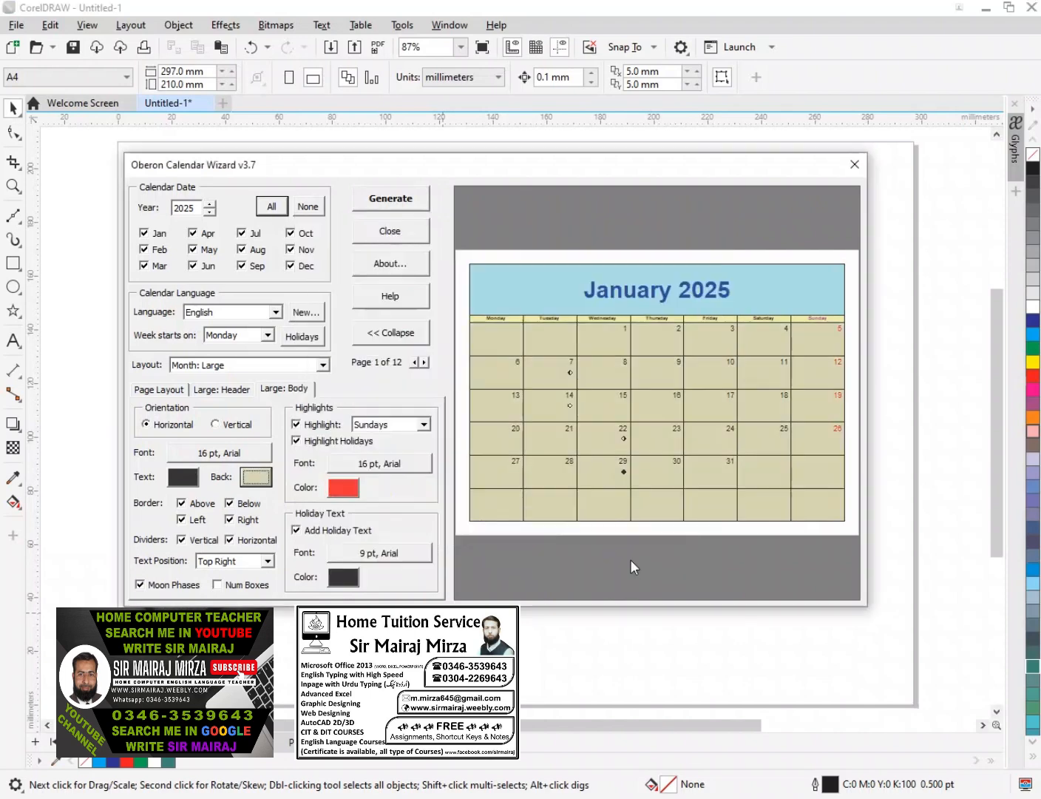
pyautogui.click(257, 479)
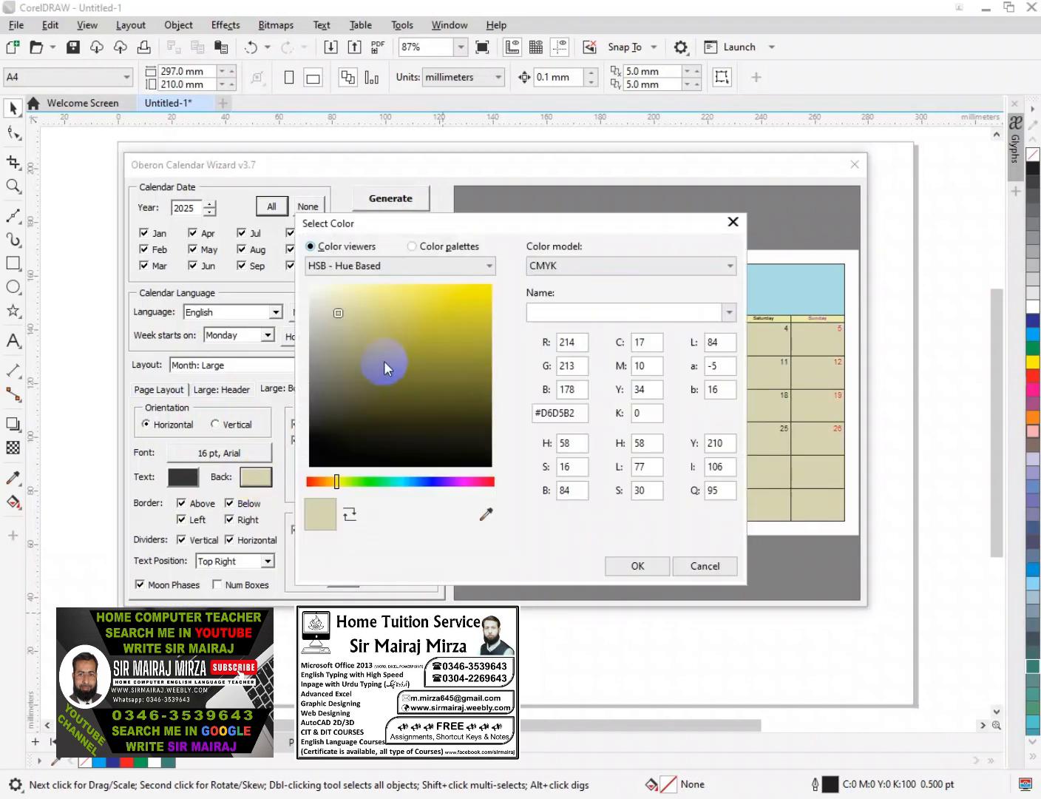
pyautogui.moveTo(348, 329); pyautogui.dragTo(285, 262)
pyautogui.click(631, 565)
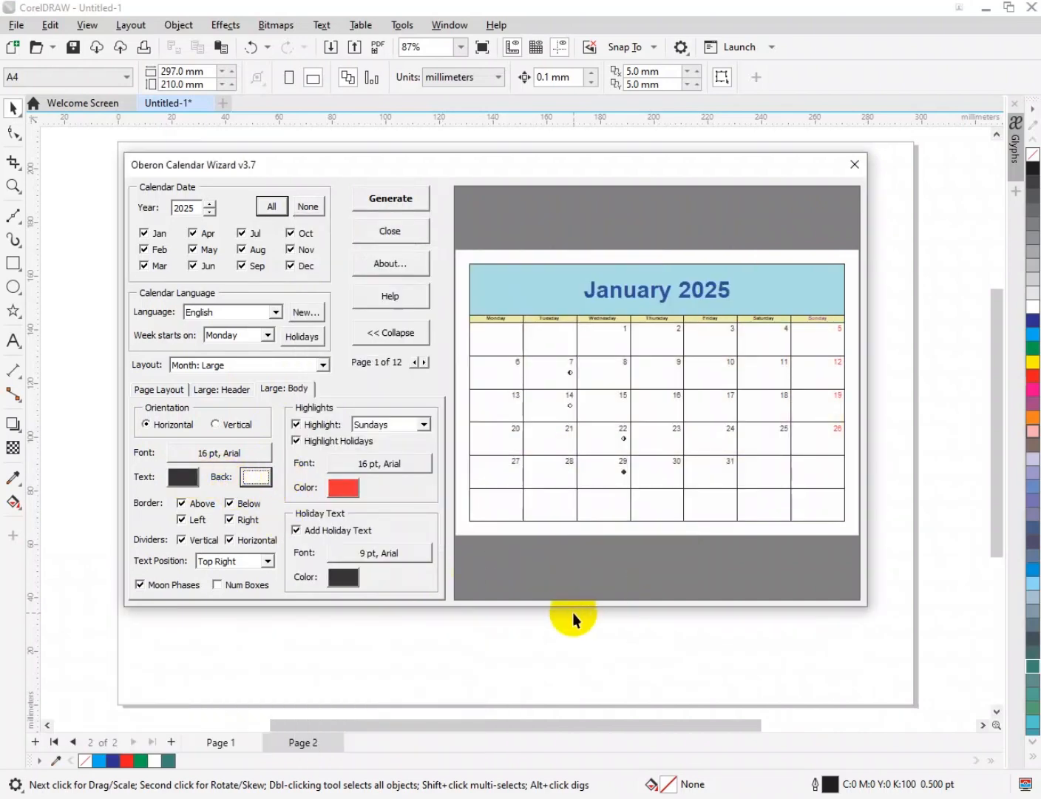
# - Try size 24 for the body's date numbers, set them to size 28, and turn off the moon phases
pyautogui.click(207, 455)
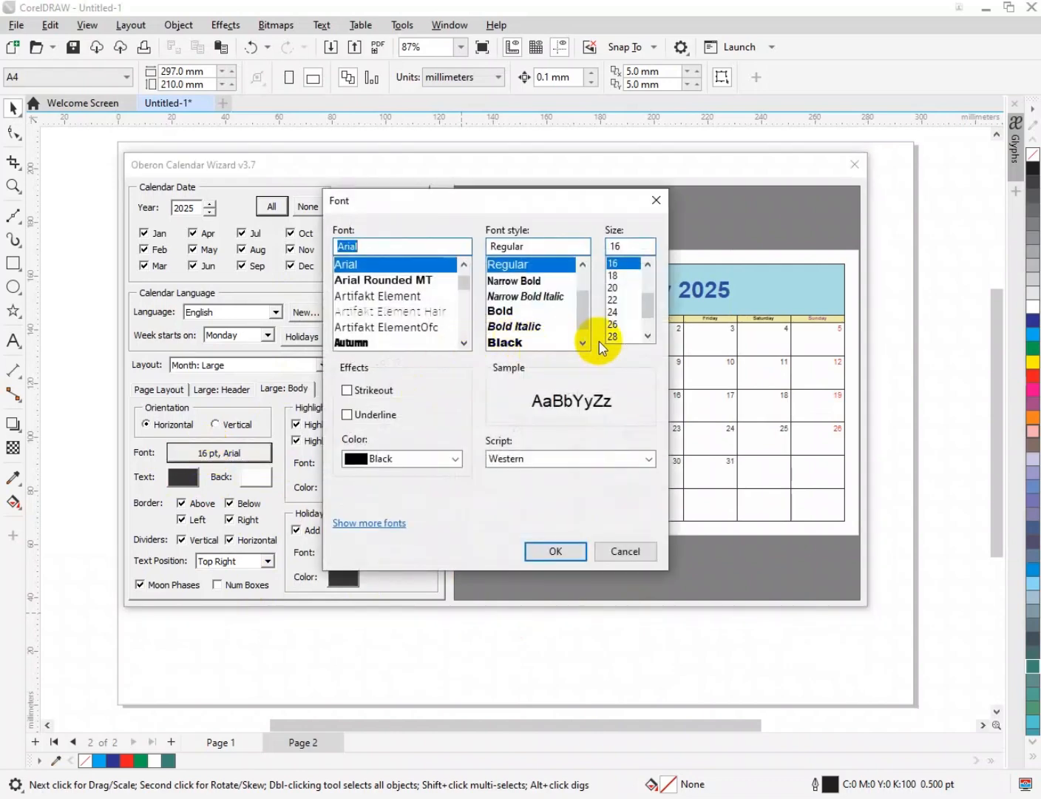
pyautogui.click(620, 312)
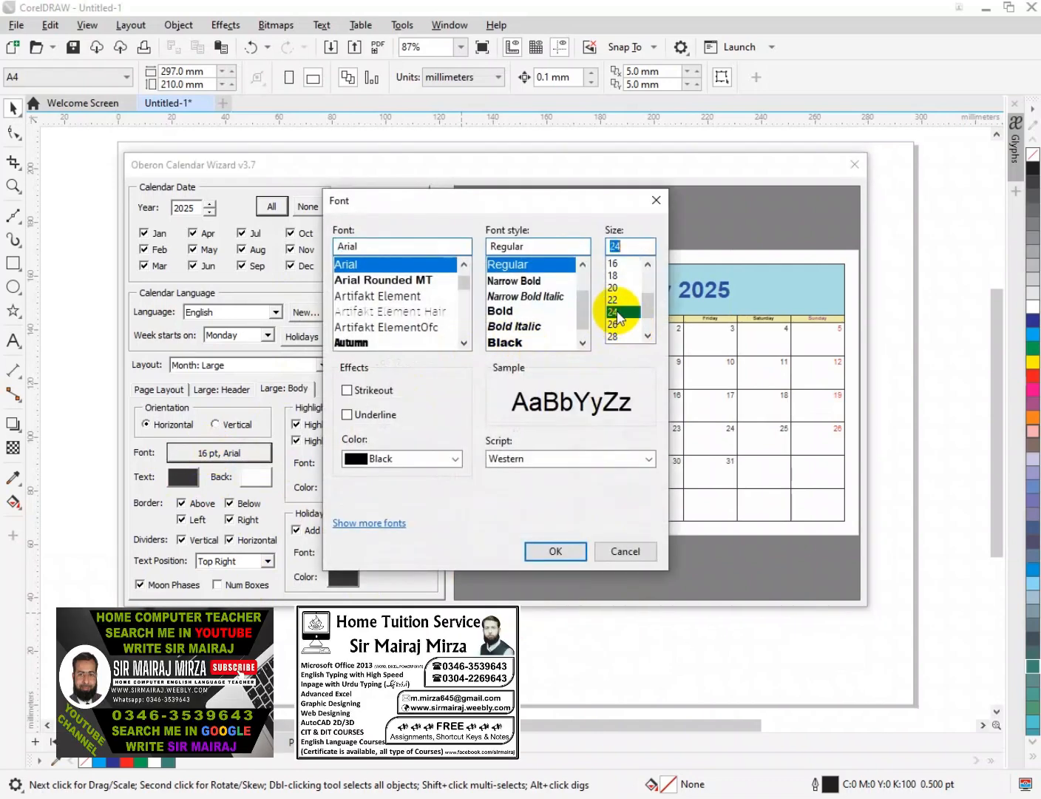
pyautogui.click(556, 551)
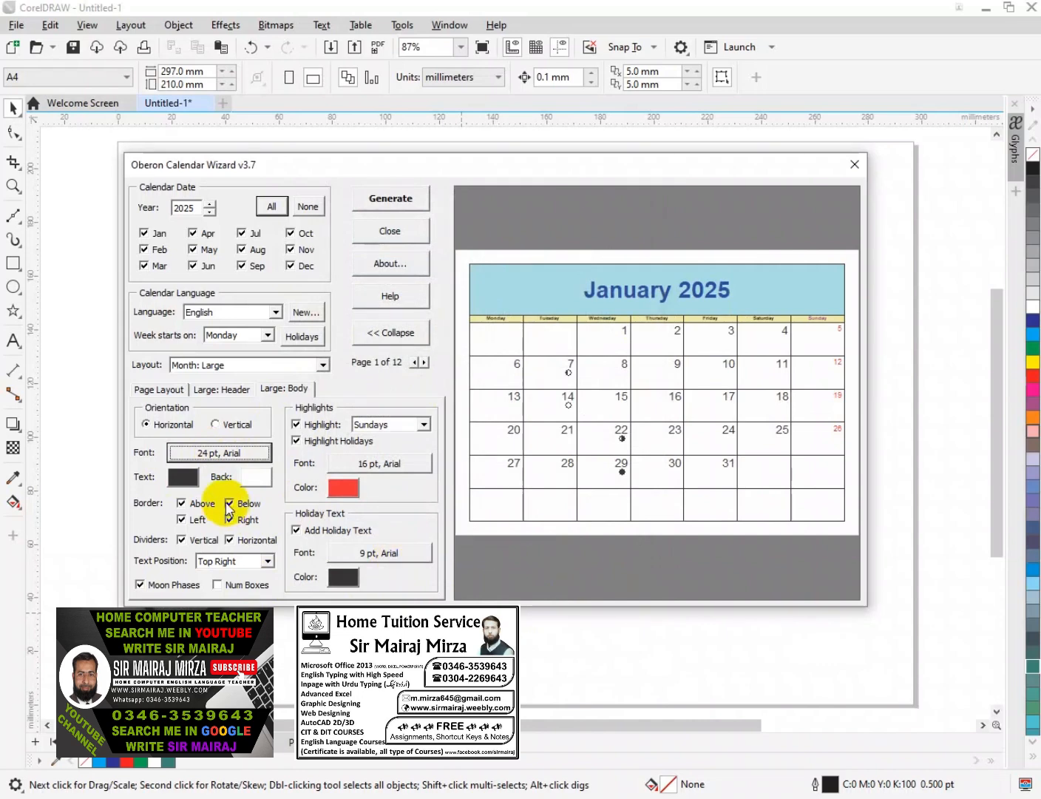
pyautogui.click(225, 455)
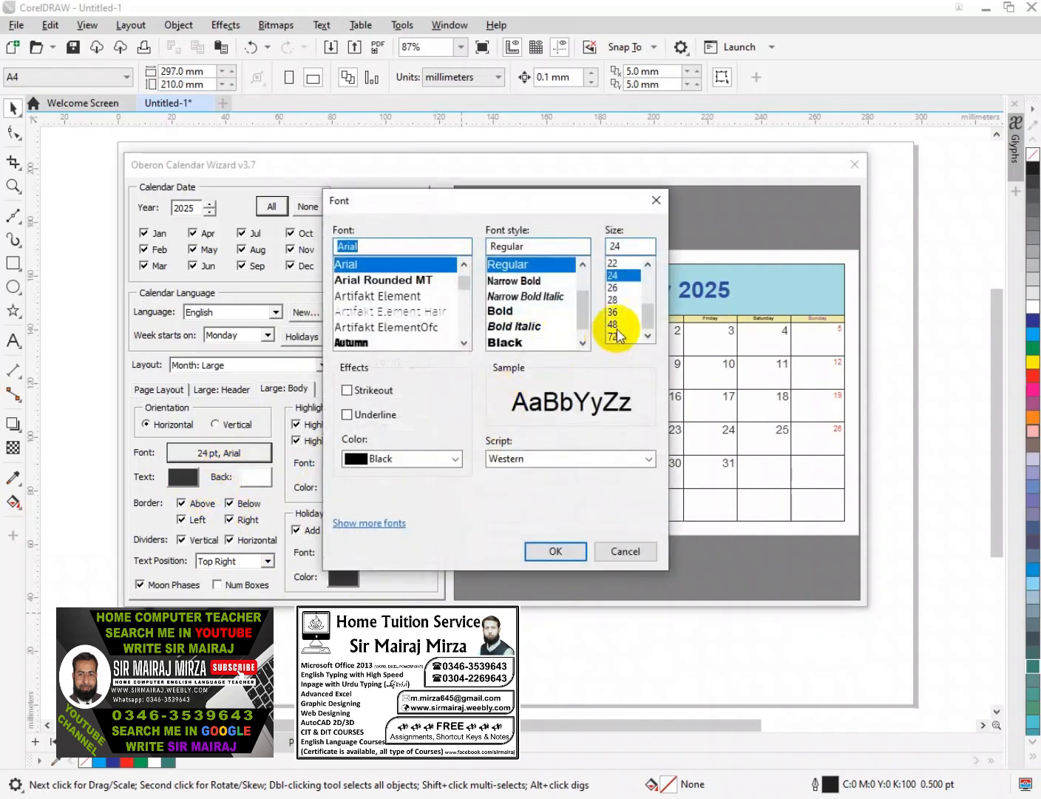
pyautogui.click(621, 300)
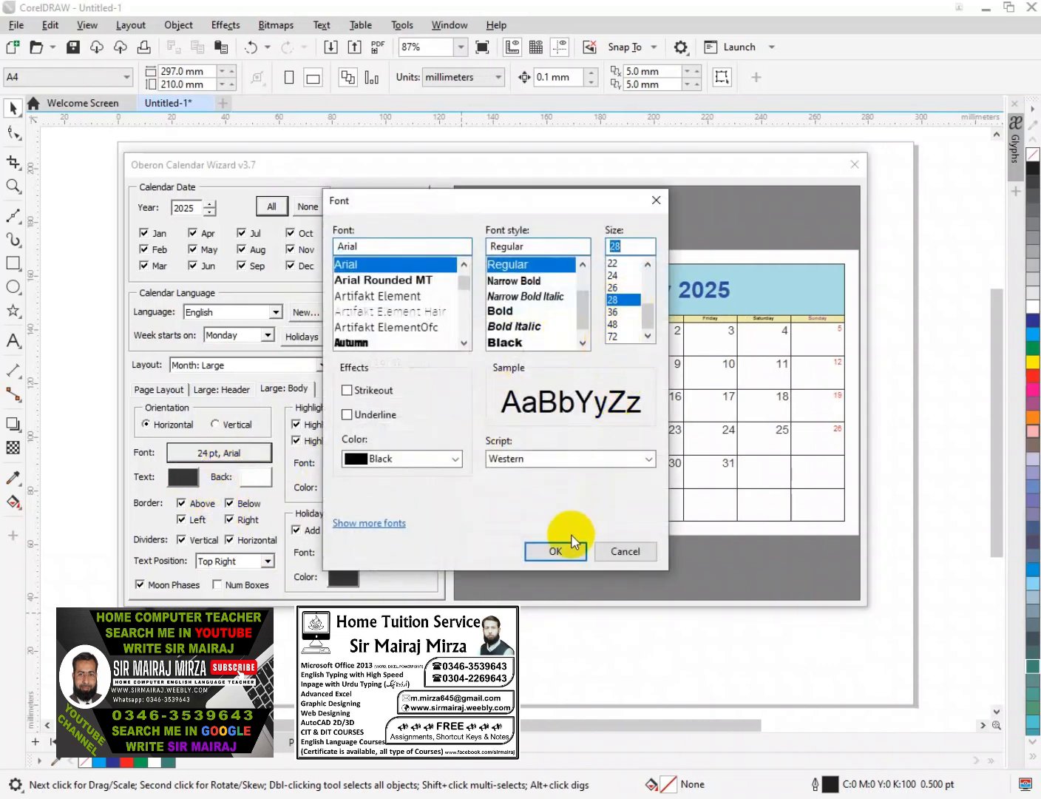
pyautogui.click(557, 551)
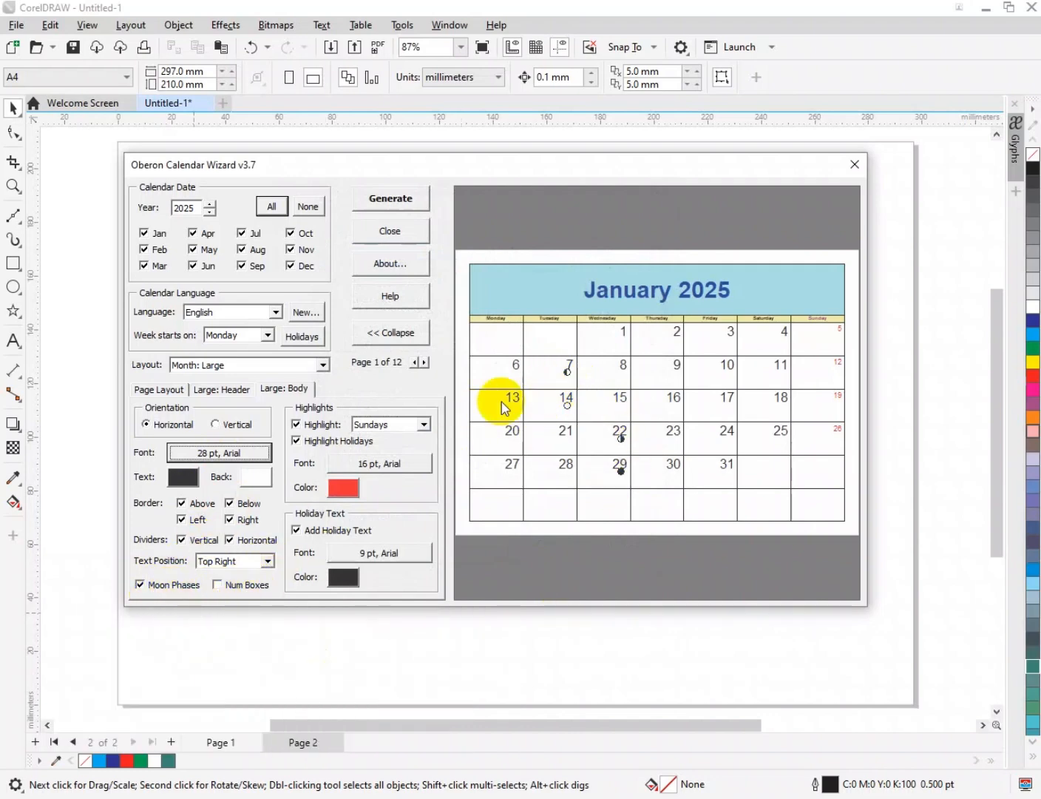
pyautogui.click(140, 585)
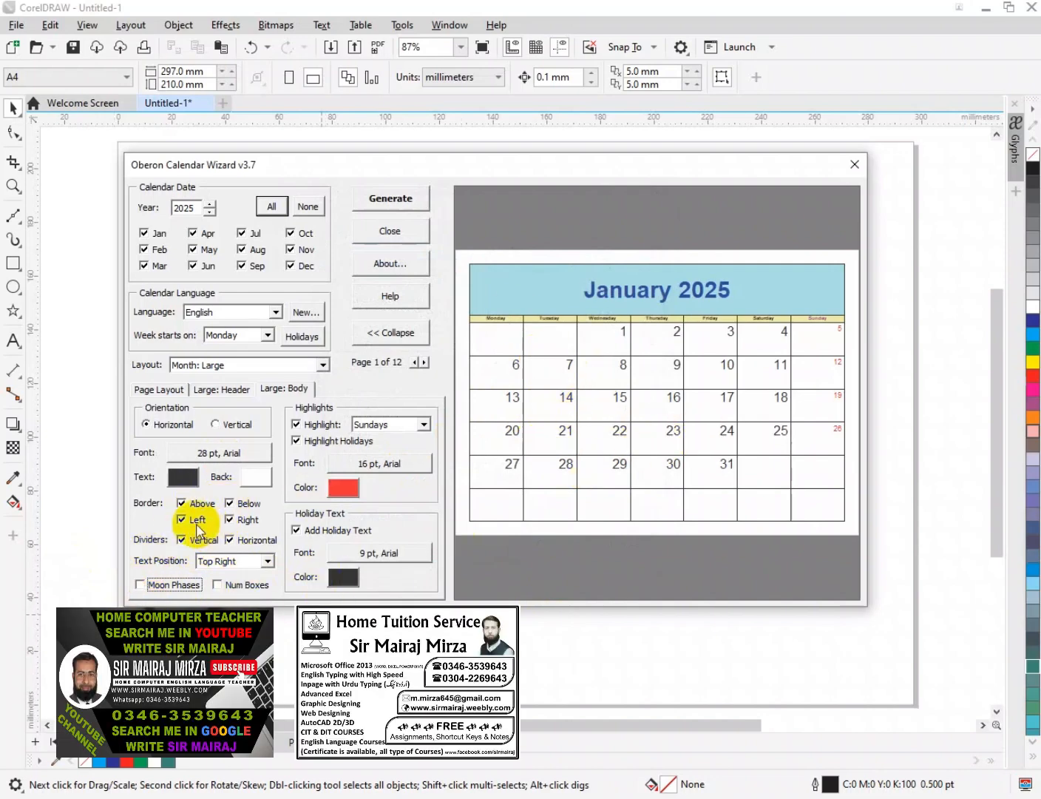
# - Toggle the calendar body's borders and its vertical and horizontal dividers off and back on
pyautogui.click(183, 505)
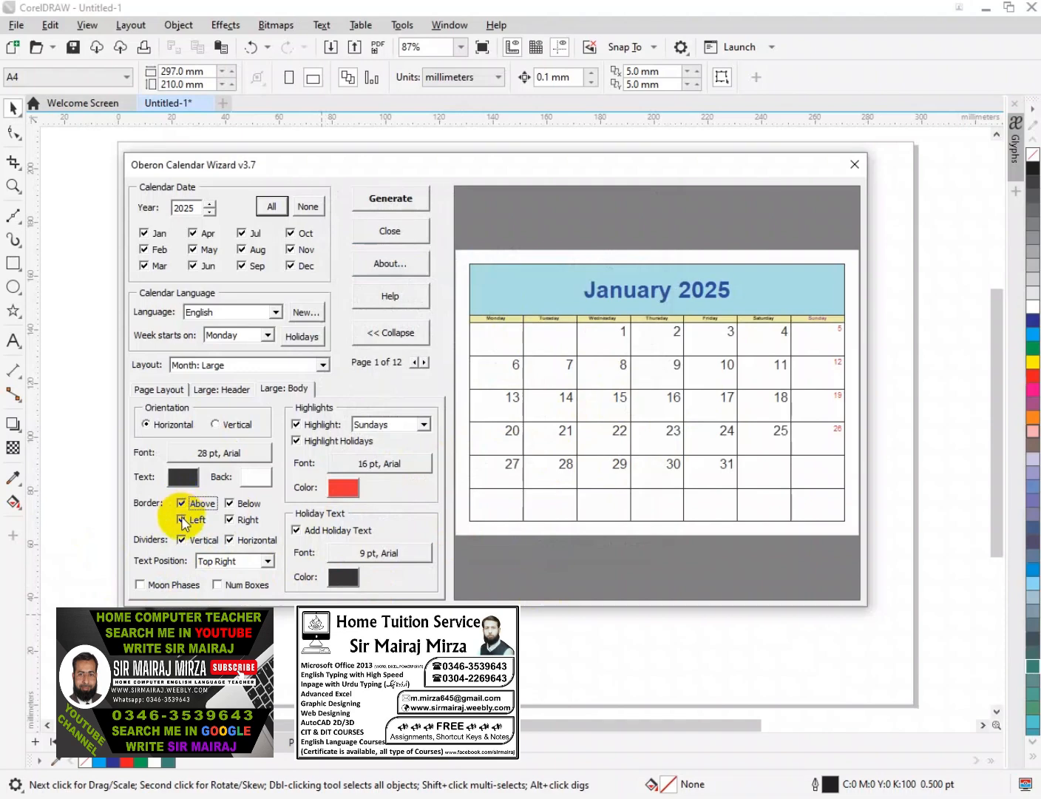
pyautogui.click(230, 521)
pyautogui.click(184, 541)
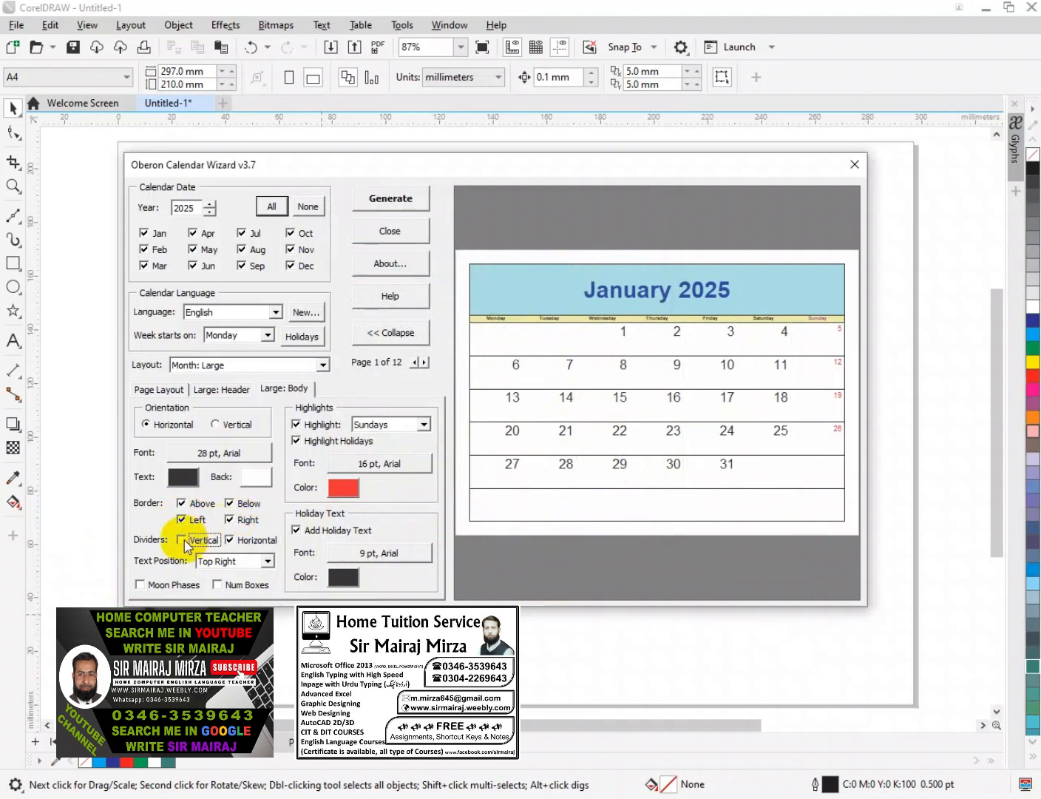
pyautogui.click(236, 543)
pyautogui.click(237, 542)
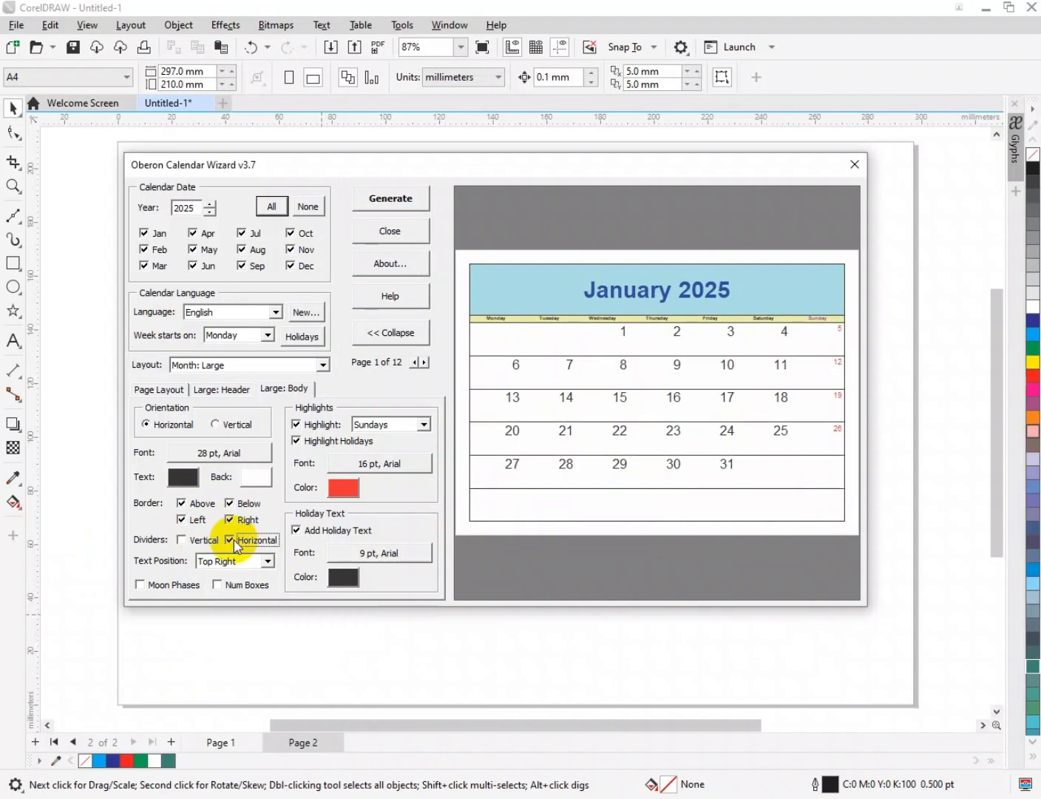
pyautogui.click(181, 540)
pyautogui.click(230, 543)
pyautogui.click(231, 542)
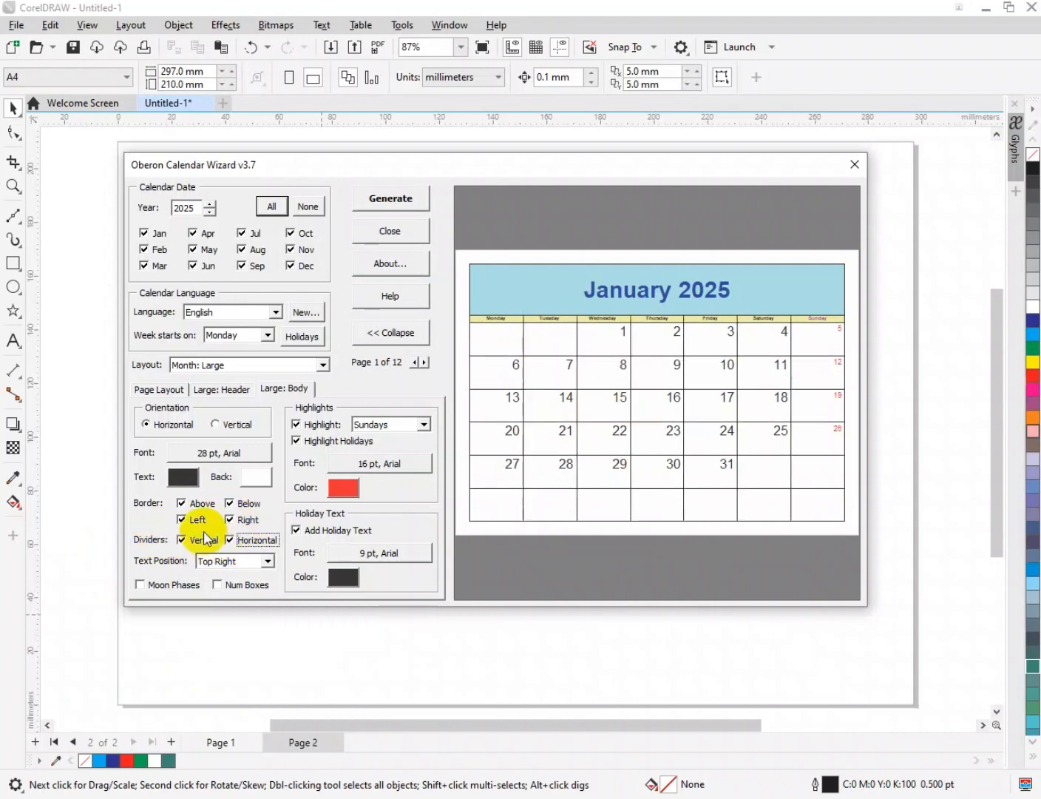
# - Try the Top Left and Center text positions for the date numbers and return to Top Right
pyautogui.click(259, 562)
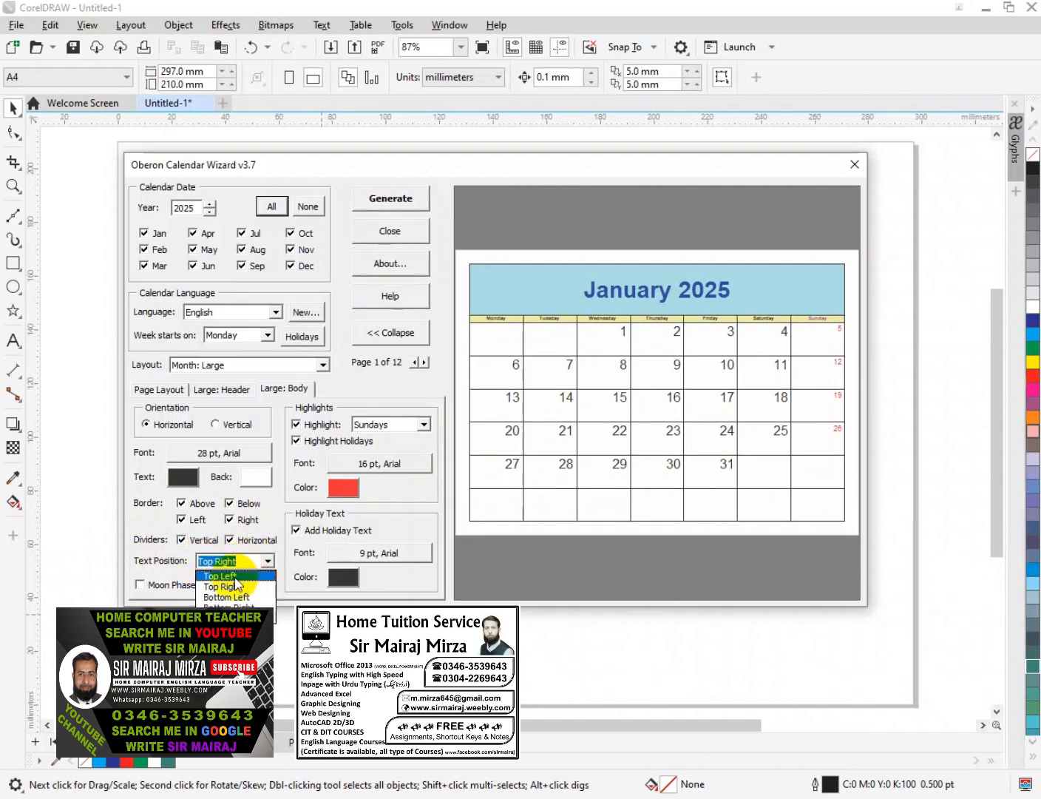
pyautogui.click(232, 576)
pyautogui.click(244, 561)
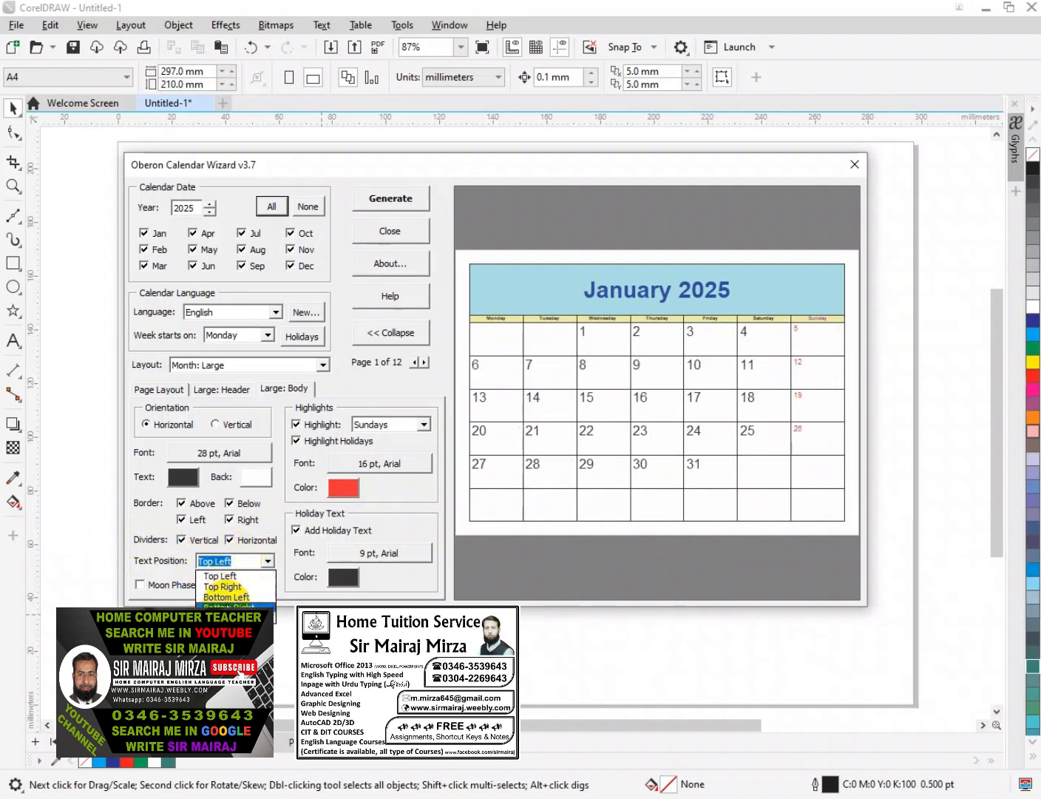
pyautogui.click(230, 618)
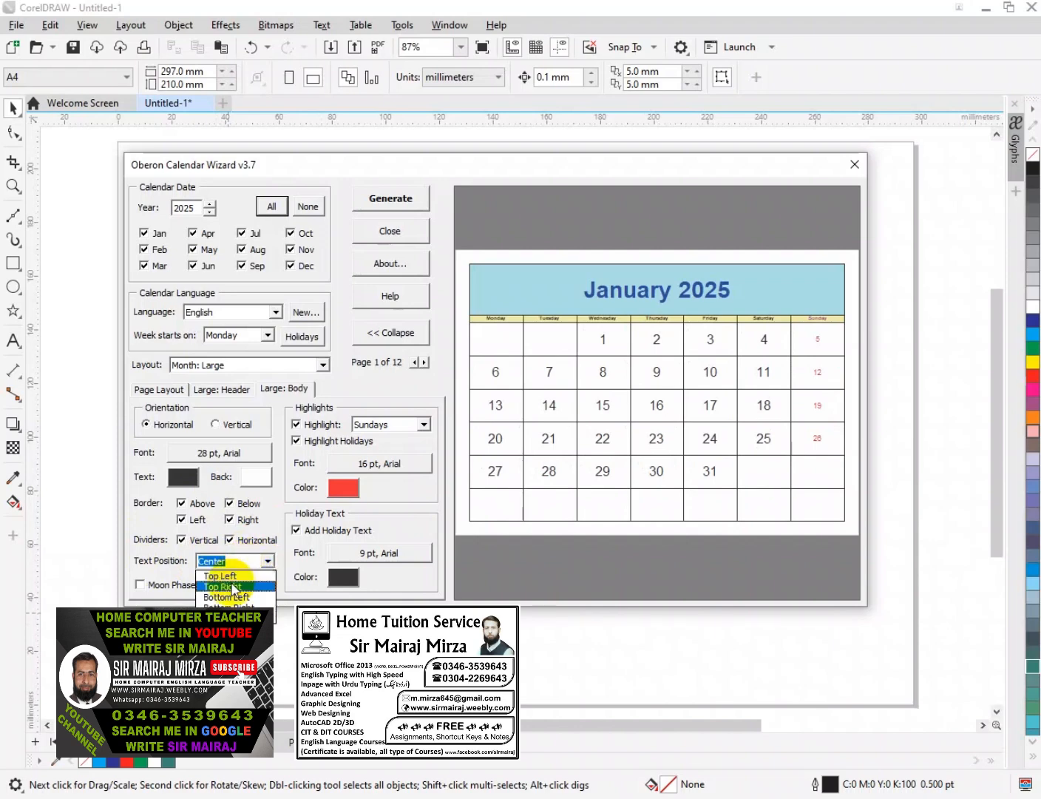
pyautogui.click(233, 586)
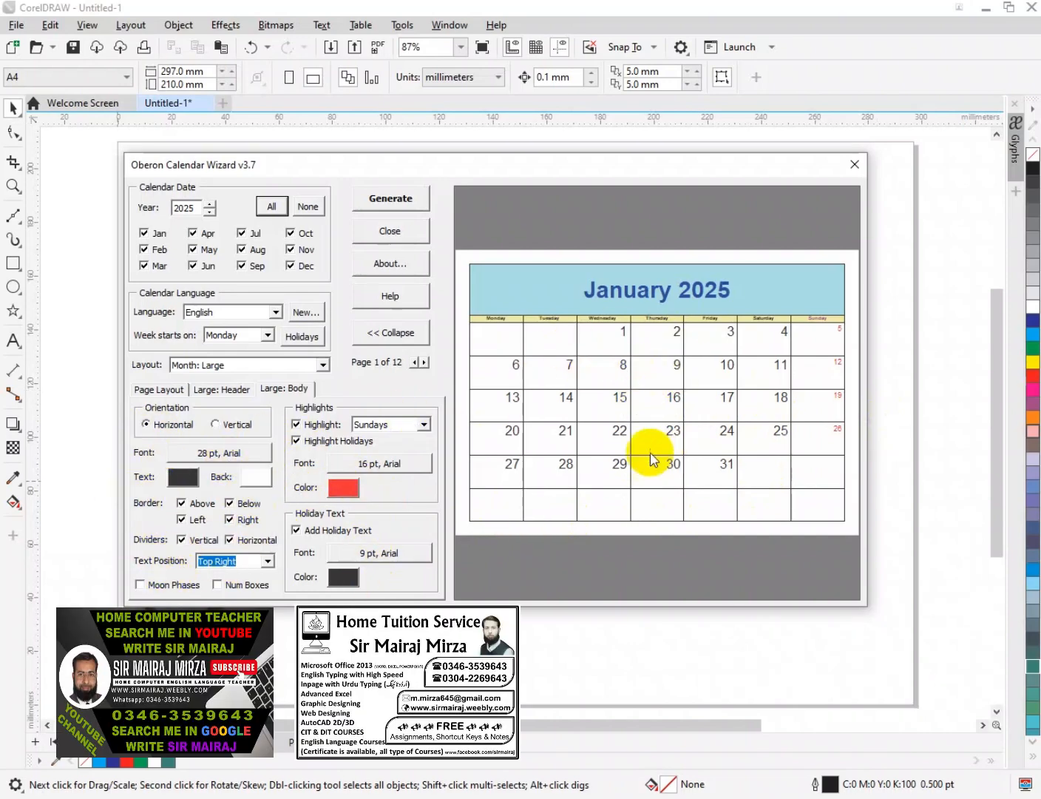
# - Toggle the Sunday and holiday date highlights off and back on, checking the effect on the February 2025 preview
pyautogui.click(310, 428)
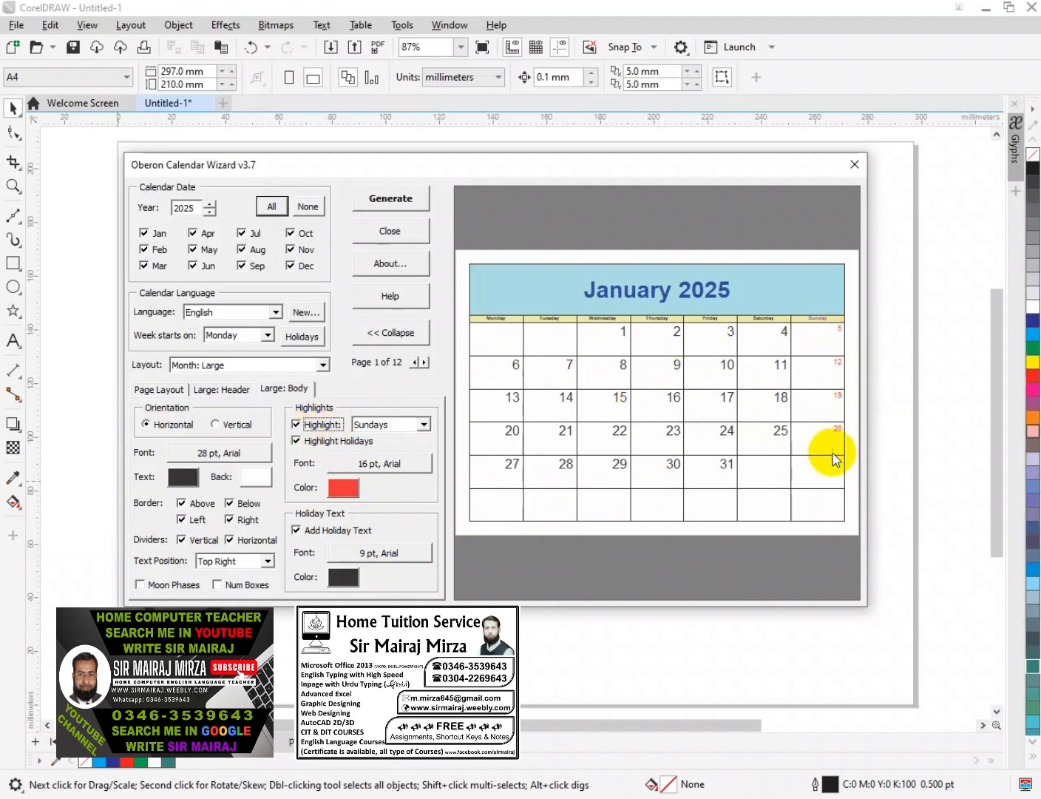
pyautogui.click(302, 418)
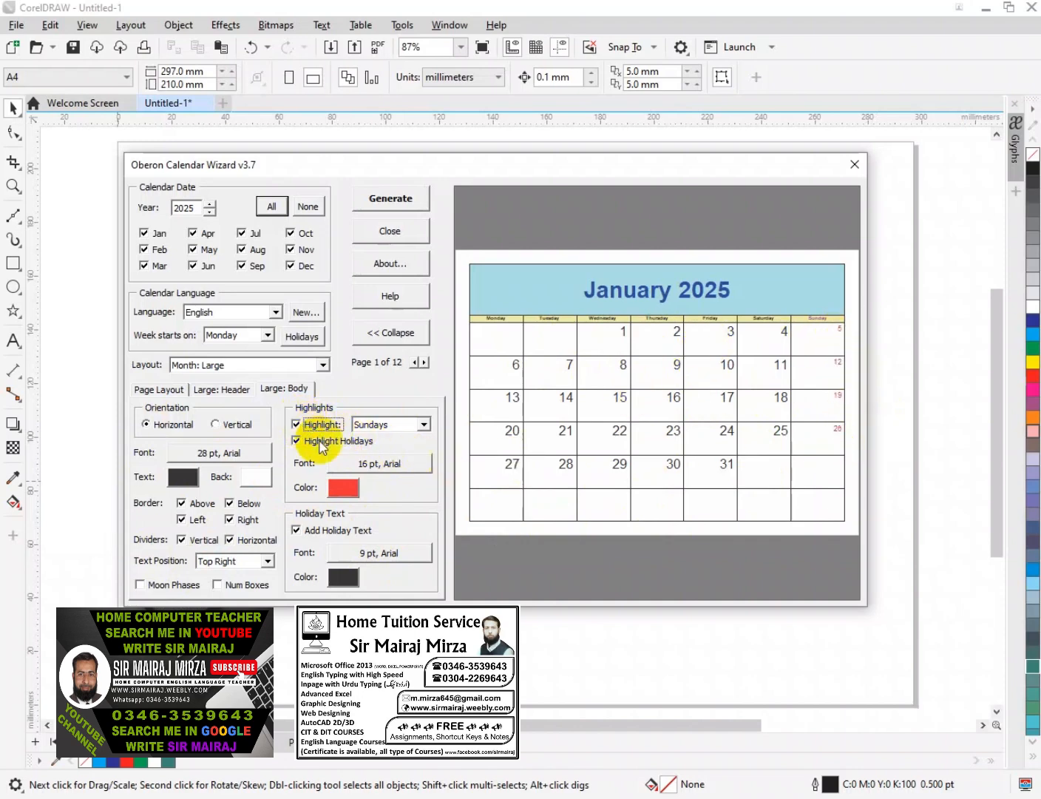
pyautogui.click(297, 442)
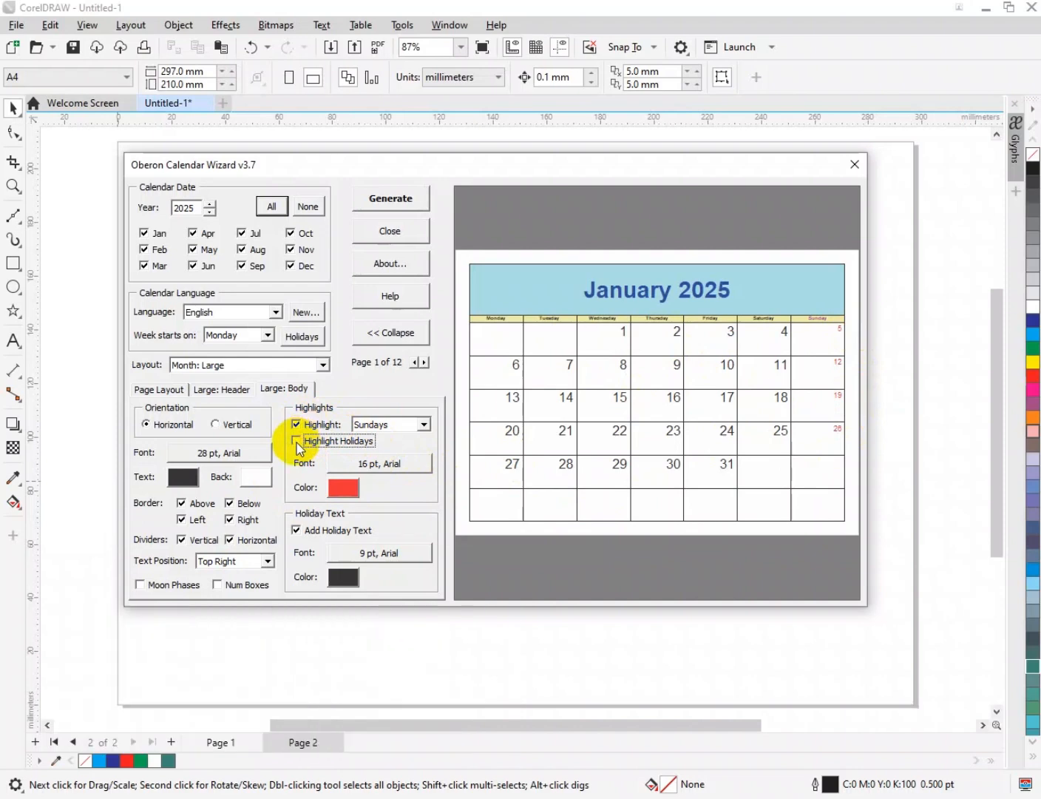
pyautogui.click(426, 363)
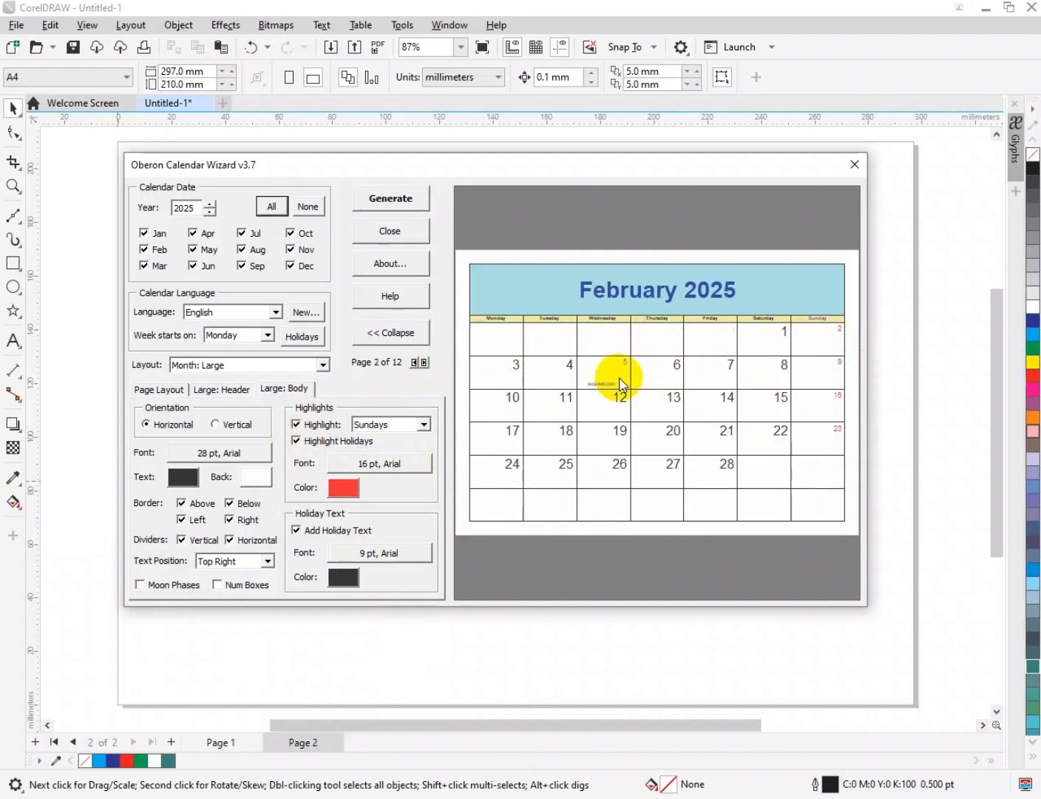
pyautogui.click(299, 443)
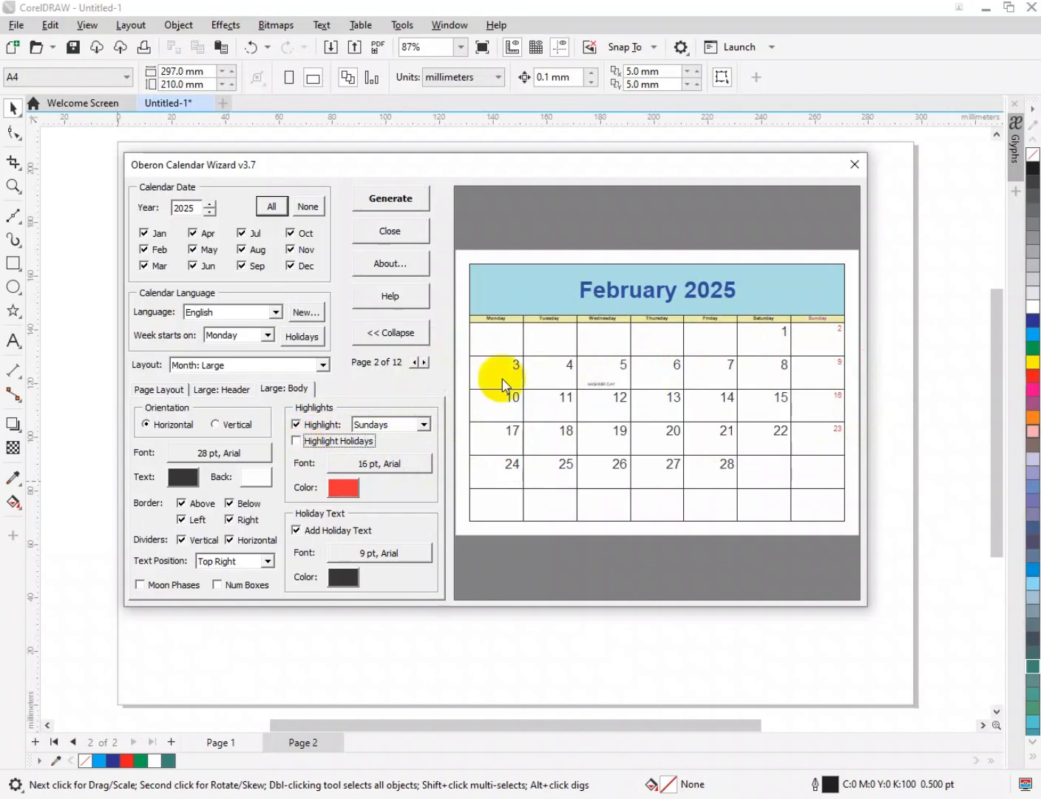
pyautogui.click(327, 442)
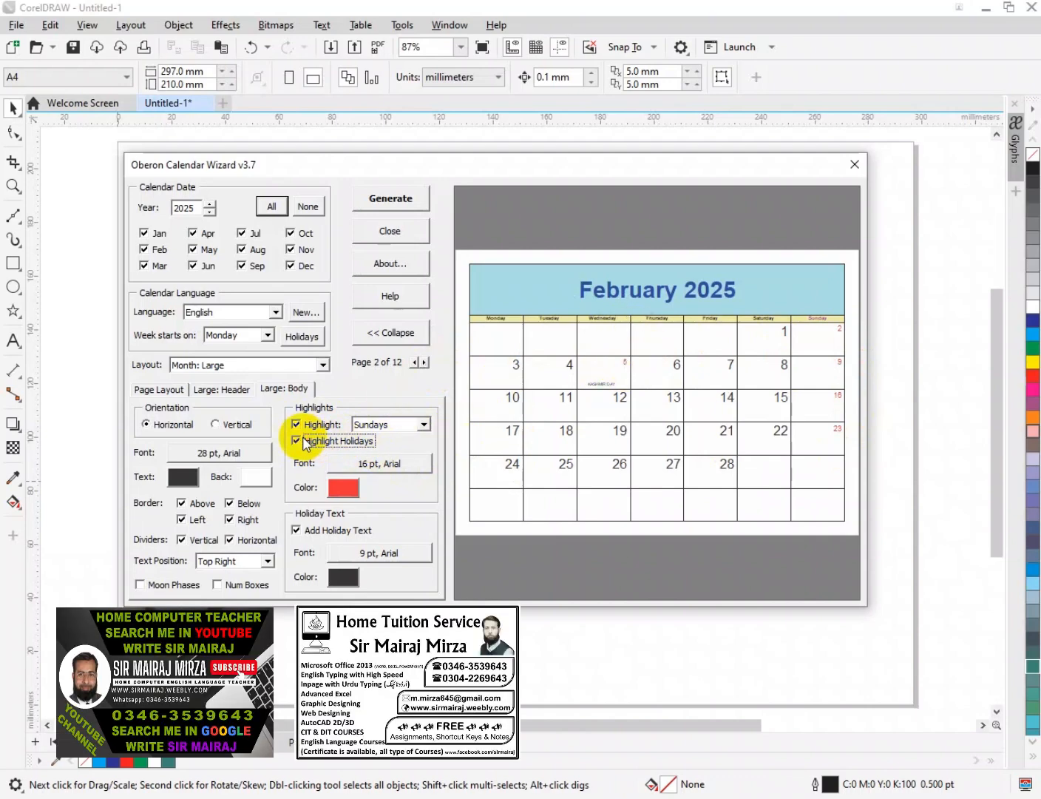
# - Set the font of the highlighted Sunday and holiday dates to Arial Black at size 26
pyautogui.click(384, 465)
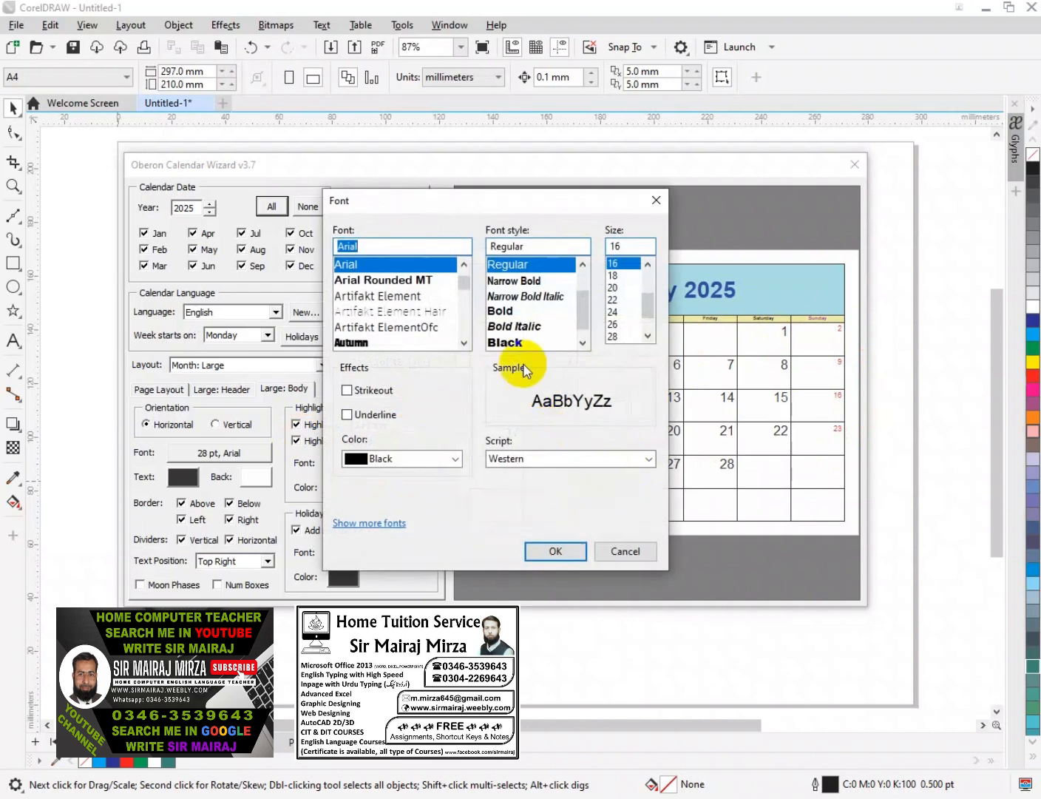
pyautogui.click(614, 324)
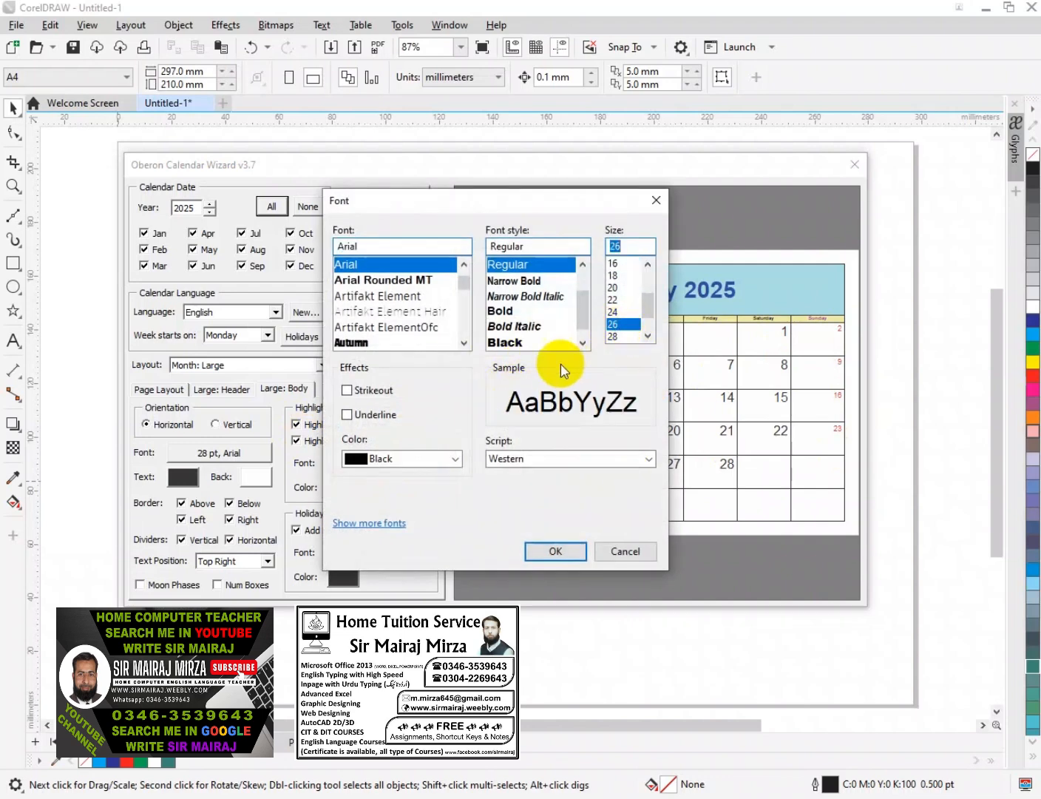
pyautogui.click(517, 344)
pyautogui.click(558, 550)
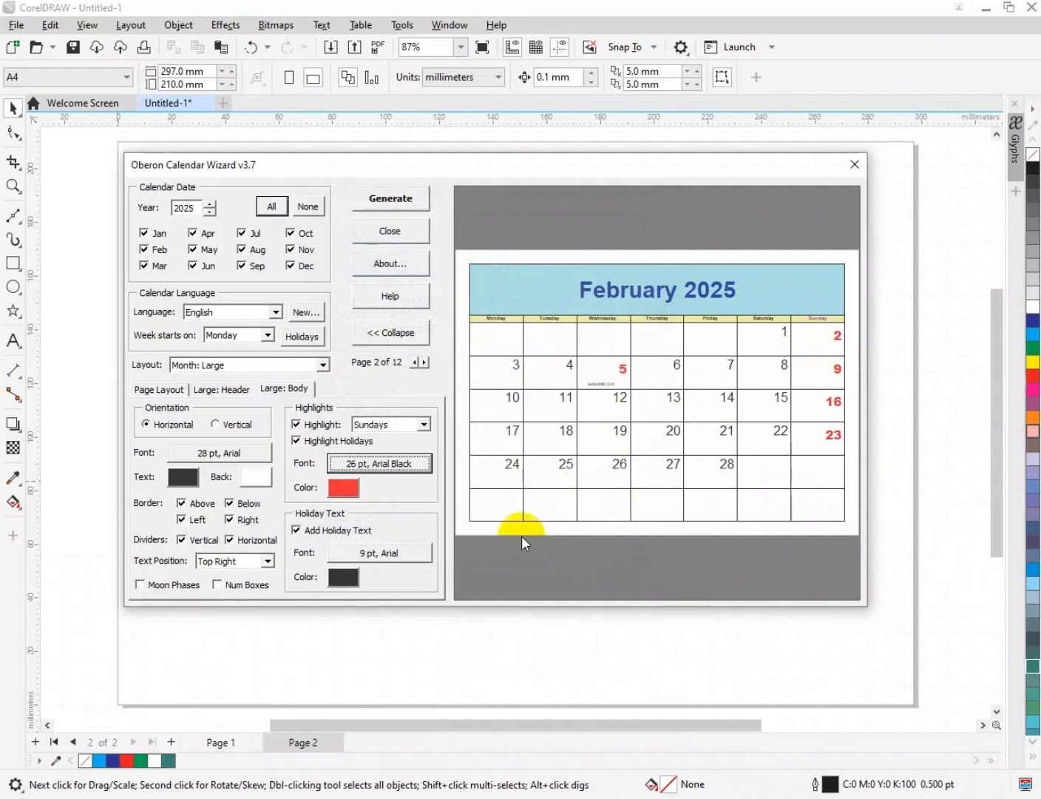
# - Reduce the font size of the highlighted Sunday and holiday dates to 22
pyautogui.click(402, 466)
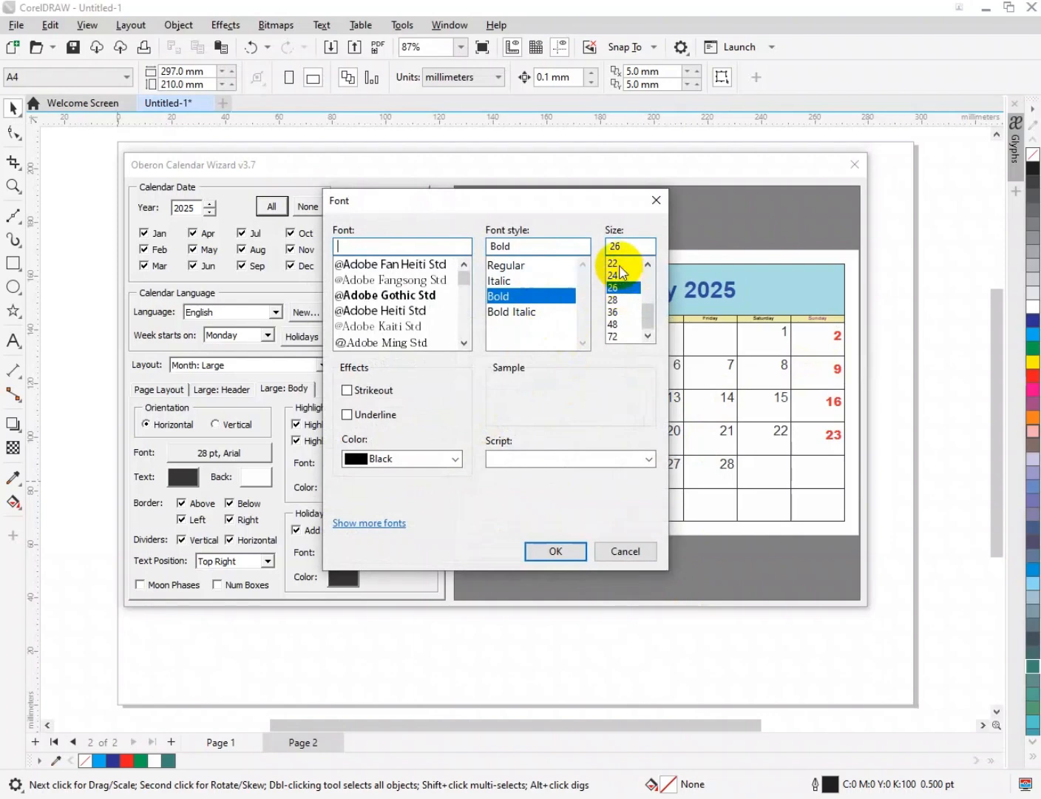
pyautogui.click(614, 262)
pyautogui.click(559, 553)
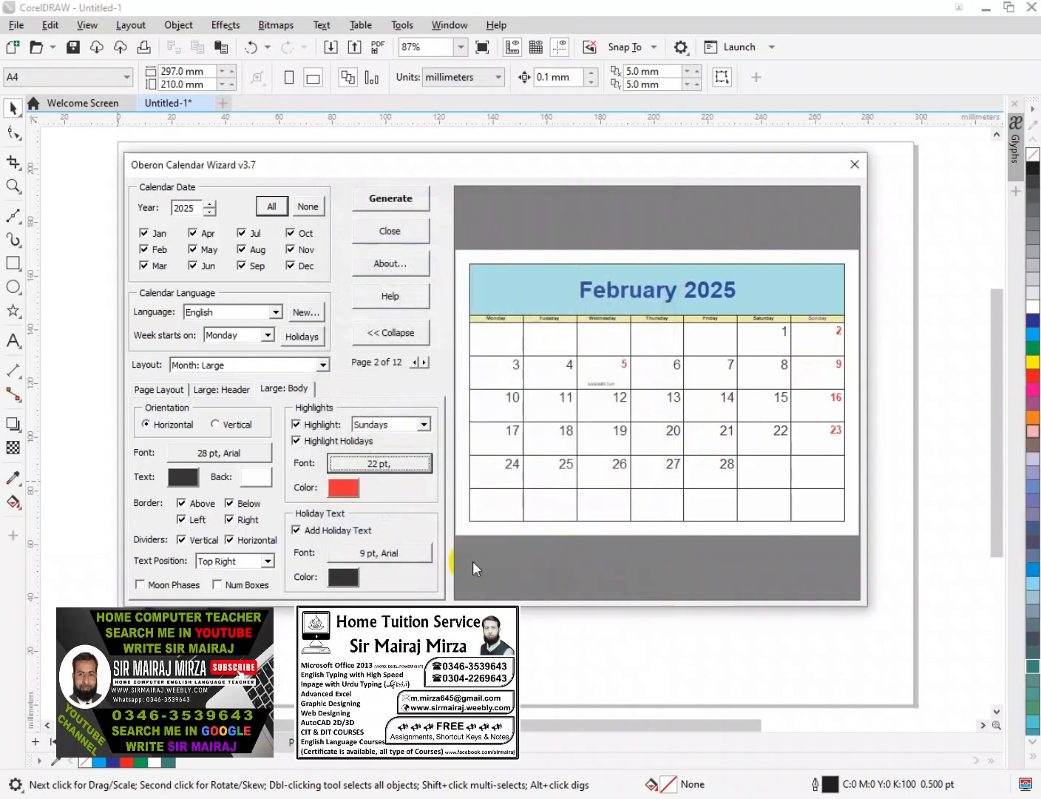
# - Set the font size of the highlighted Sunday and holiday dates to 24
pyautogui.click(379, 463)
pyautogui.click(613, 274)
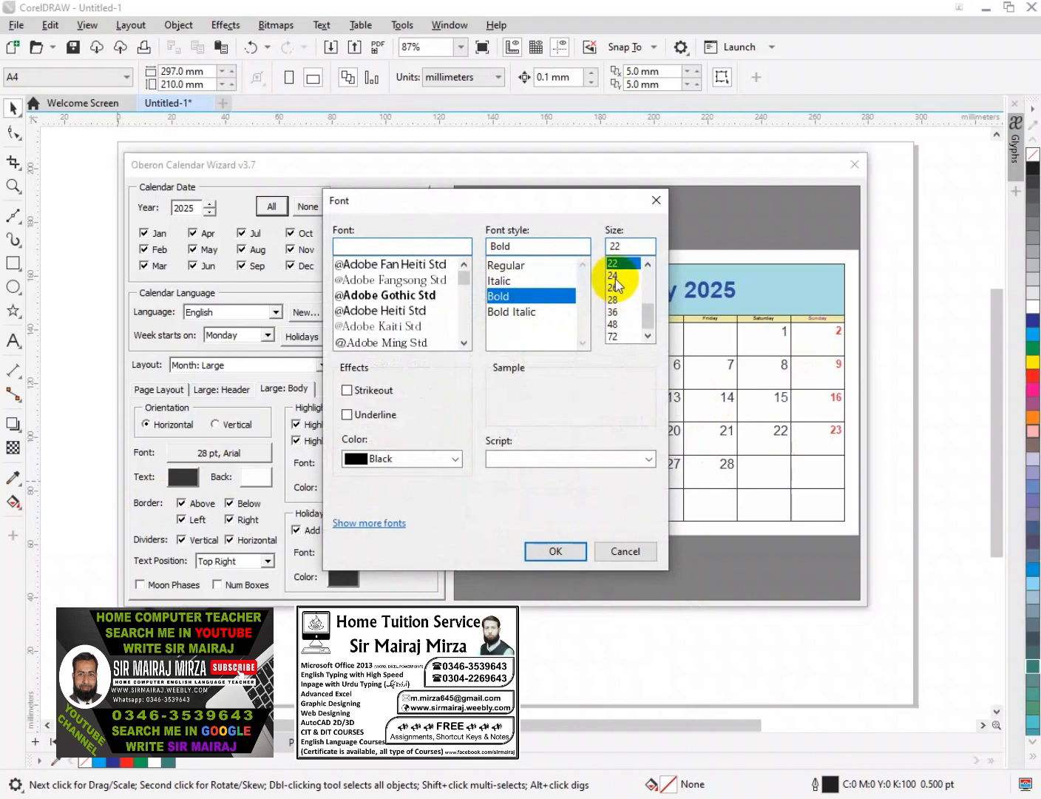
pyautogui.click(555, 554)
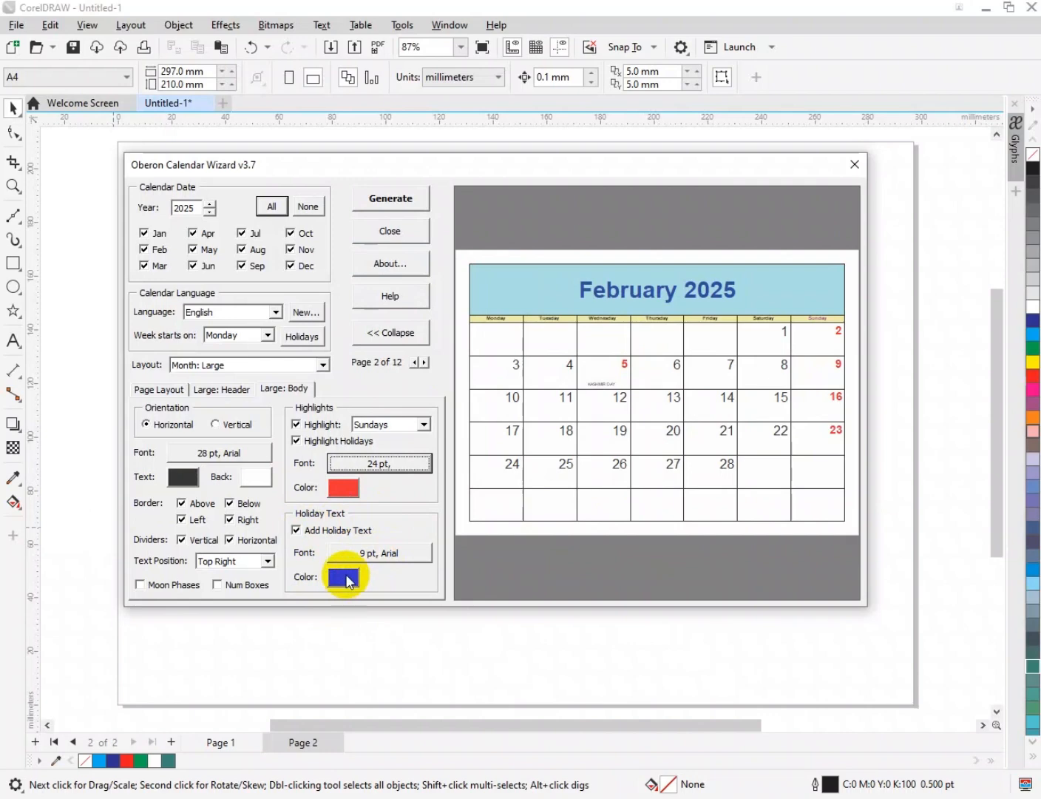
# - Try a green colour for the highlighted Sunday and holiday dates
pyautogui.click(343, 488)
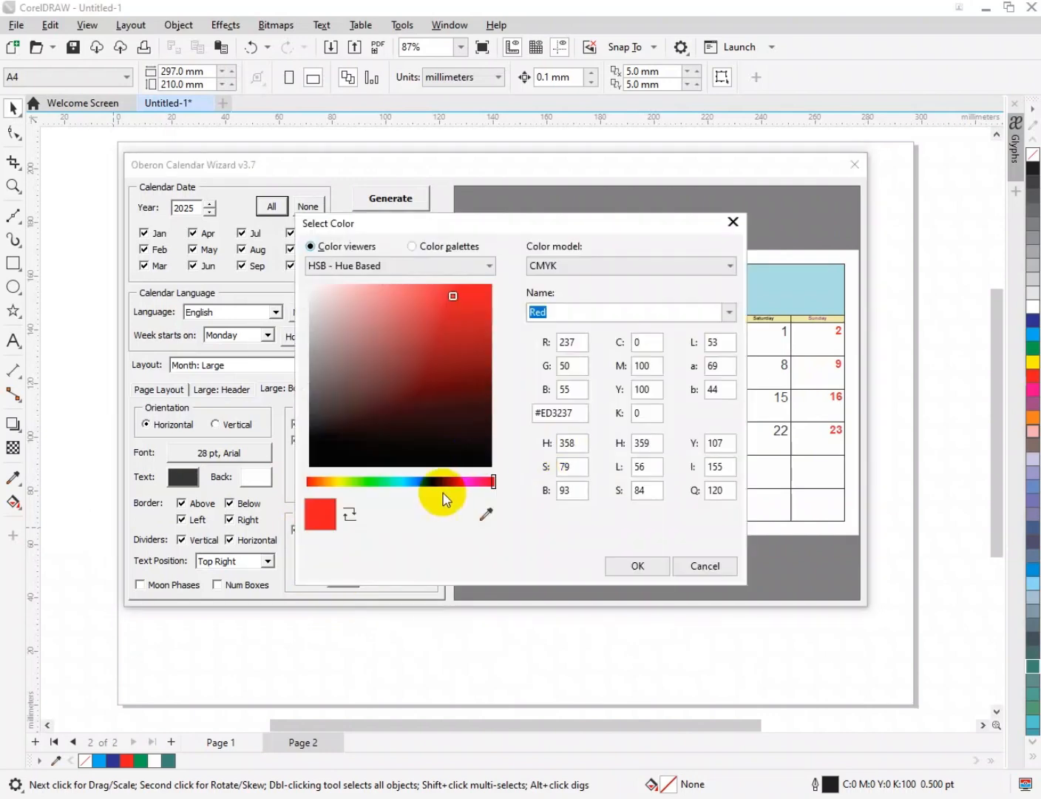
pyautogui.click(392, 482)
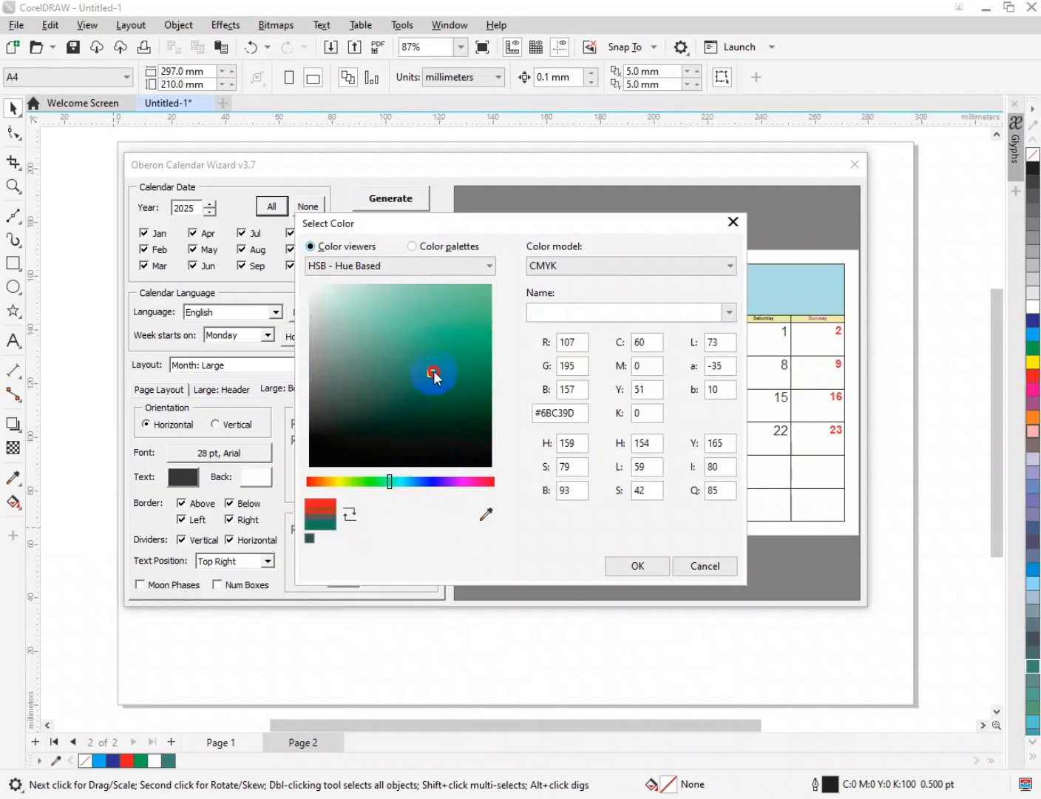
pyautogui.click(635, 565)
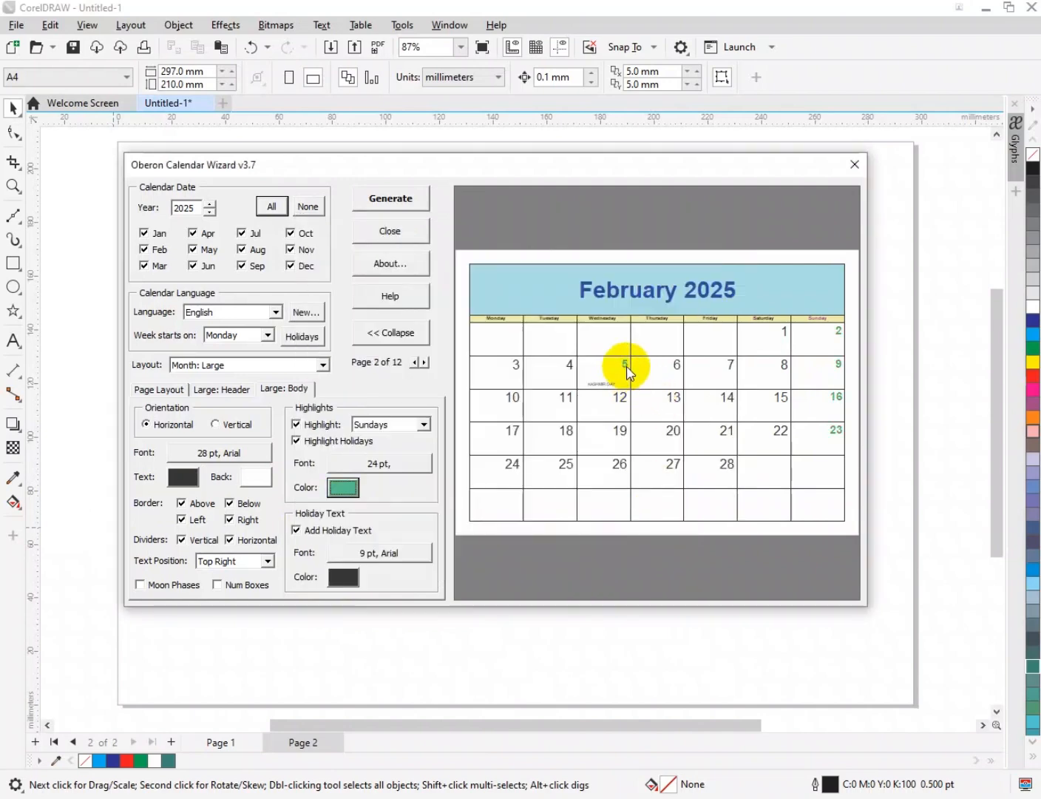
# - Set the colour of the highlighted Sunday and holiday dates to bright red
pyautogui.click(343, 487)
pyautogui.moveTo(481, 484); pyautogui.dragTo(508, 481)
pyautogui.moveTo(459, 337); pyautogui.dragTo(497, 275)
pyautogui.click(639, 566)
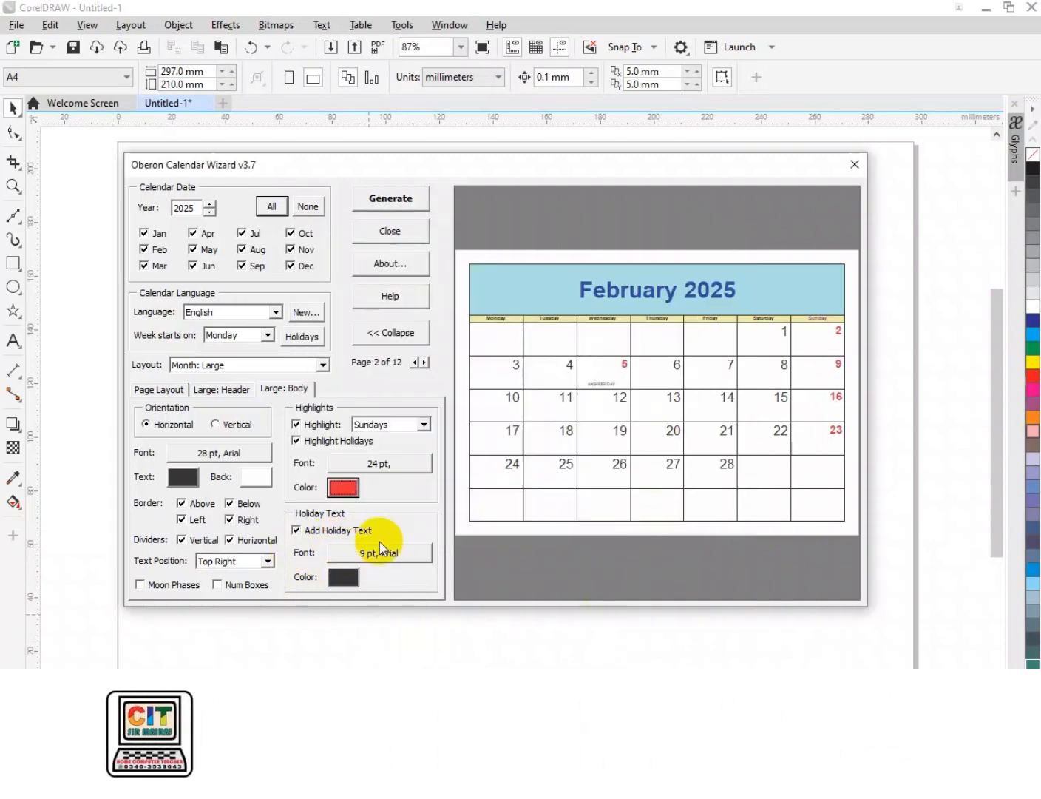
# - Try a light cyan and a near-black (#282929) colour for the holiday text
pyautogui.click(344, 578)
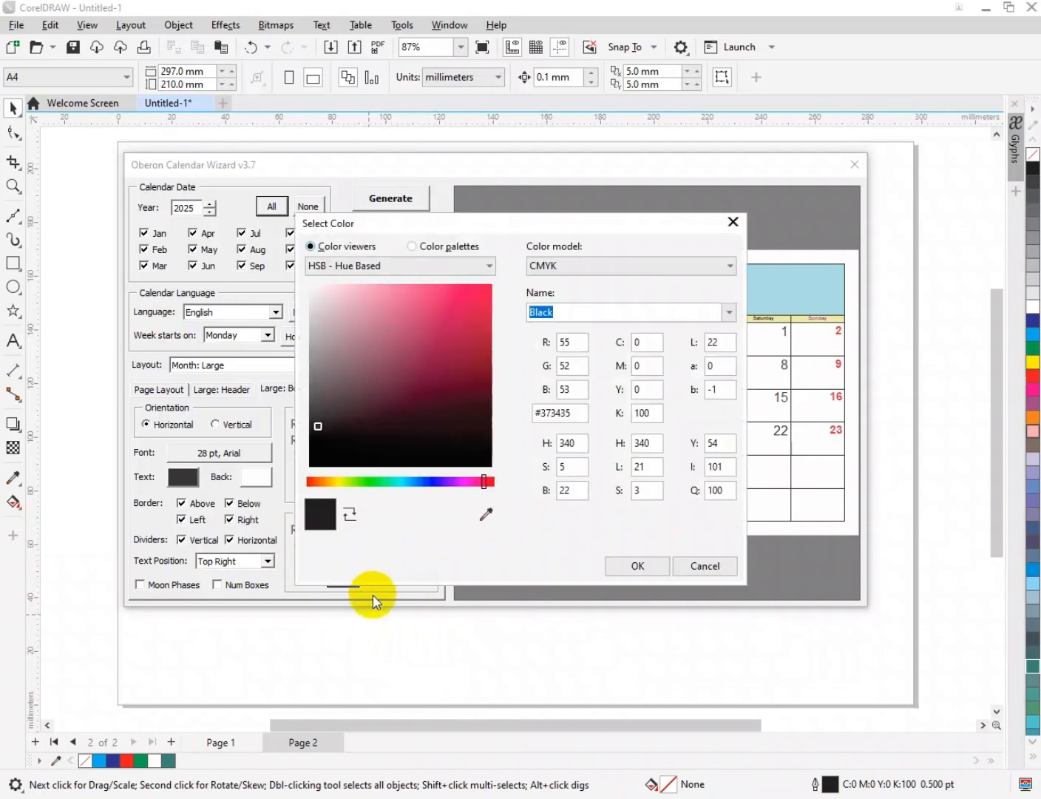
pyautogui.click(401, 481)
pyautogui.click(457, 325)
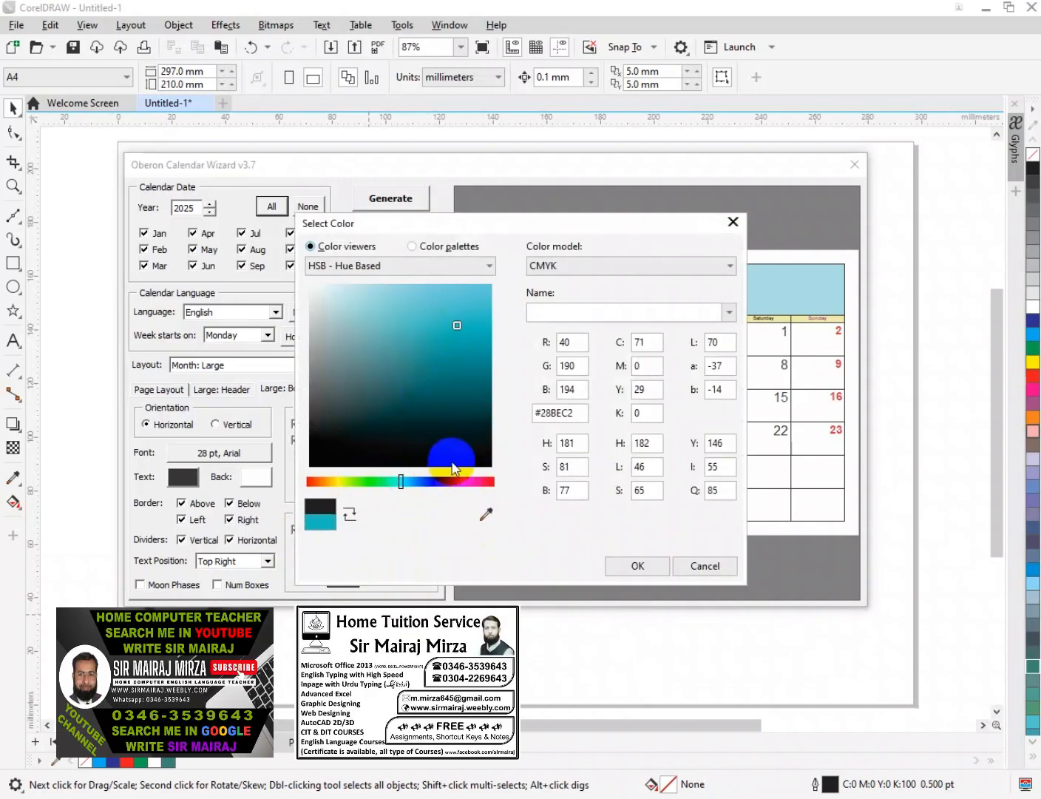
pyautogui.moveTo(474, 330); pyautogui.dragTo(493, 311)
pyautogui.click(638, 566)
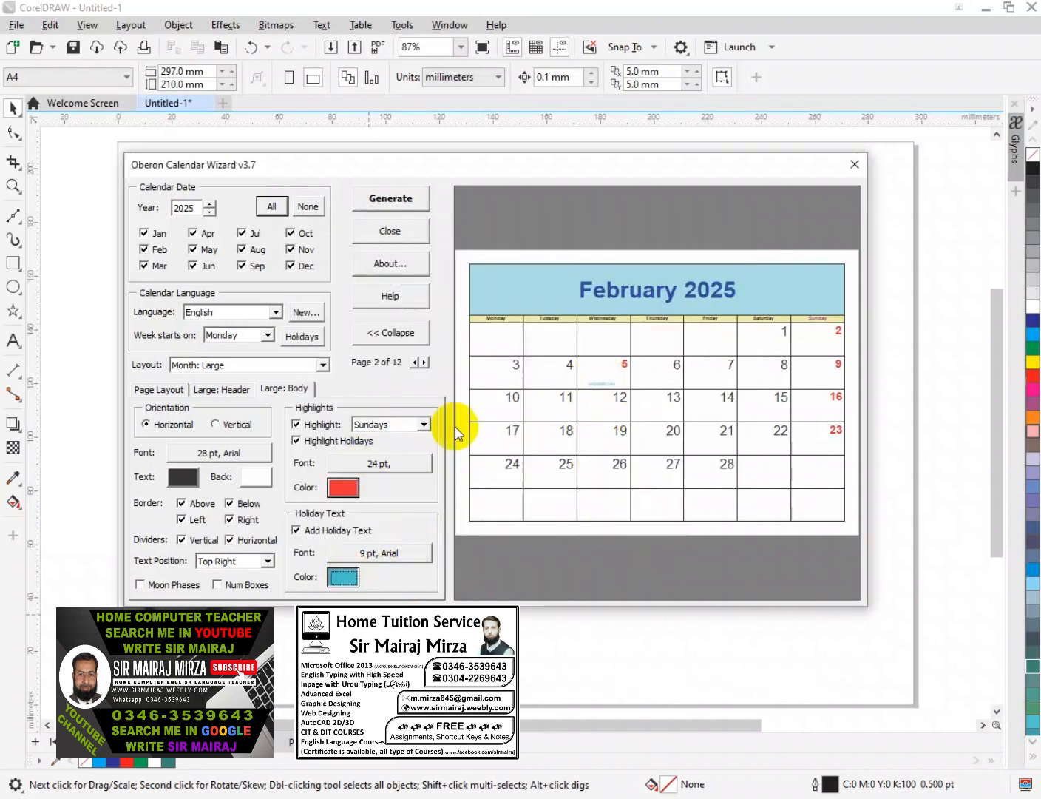
pyautogui.click(343, 577)
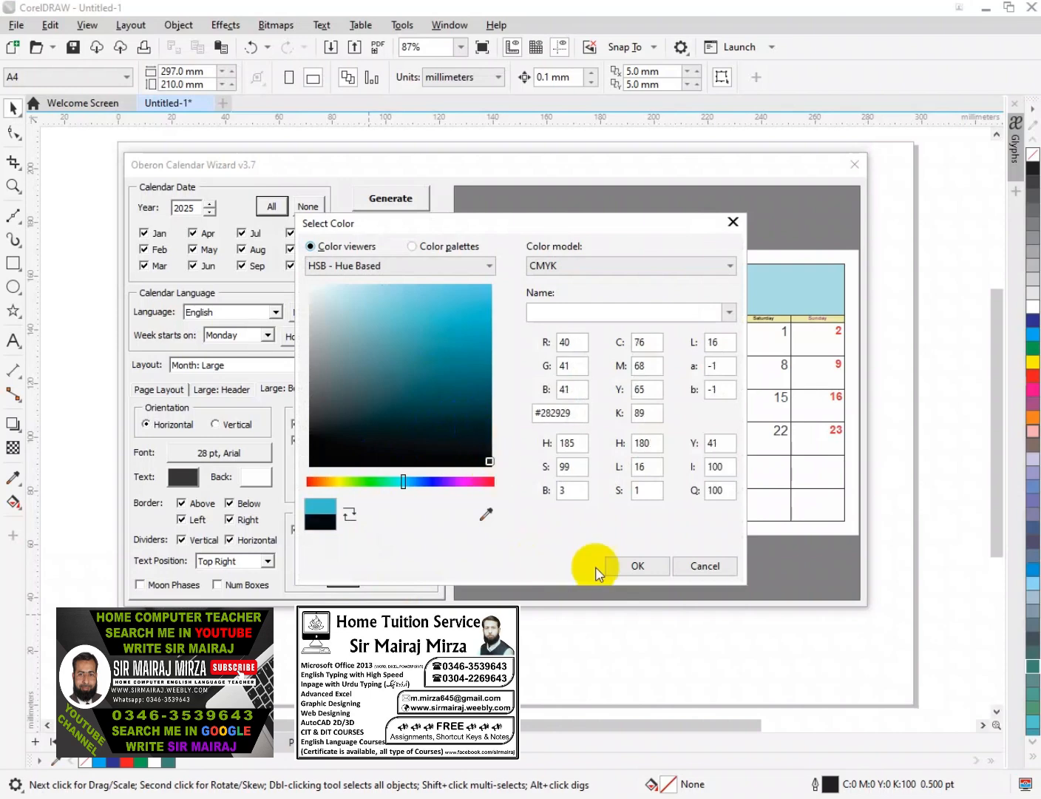
pyautogui.click(630, 565)
# - Set the holiday text colour to dark teal (#086B78)
pyautogui.click(345, 575)
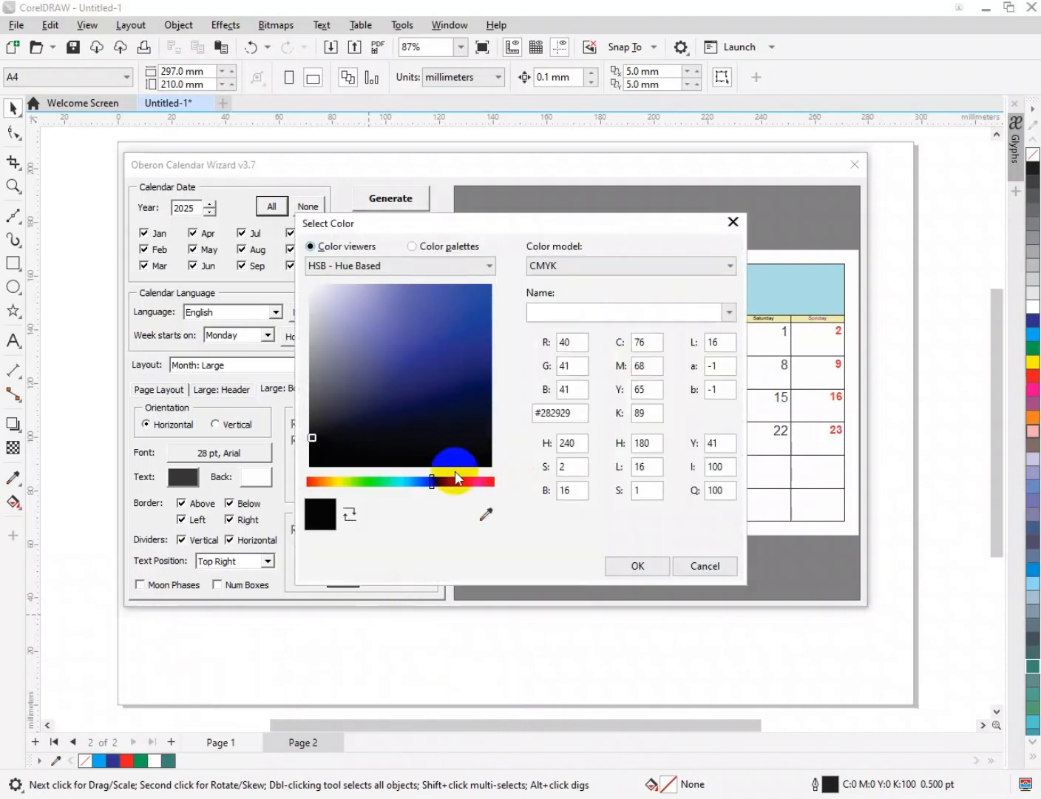
pyautogui.moveTo(429, 481); pyautogui.dragTo(404, 482)
pyautogui.click(483, 383)
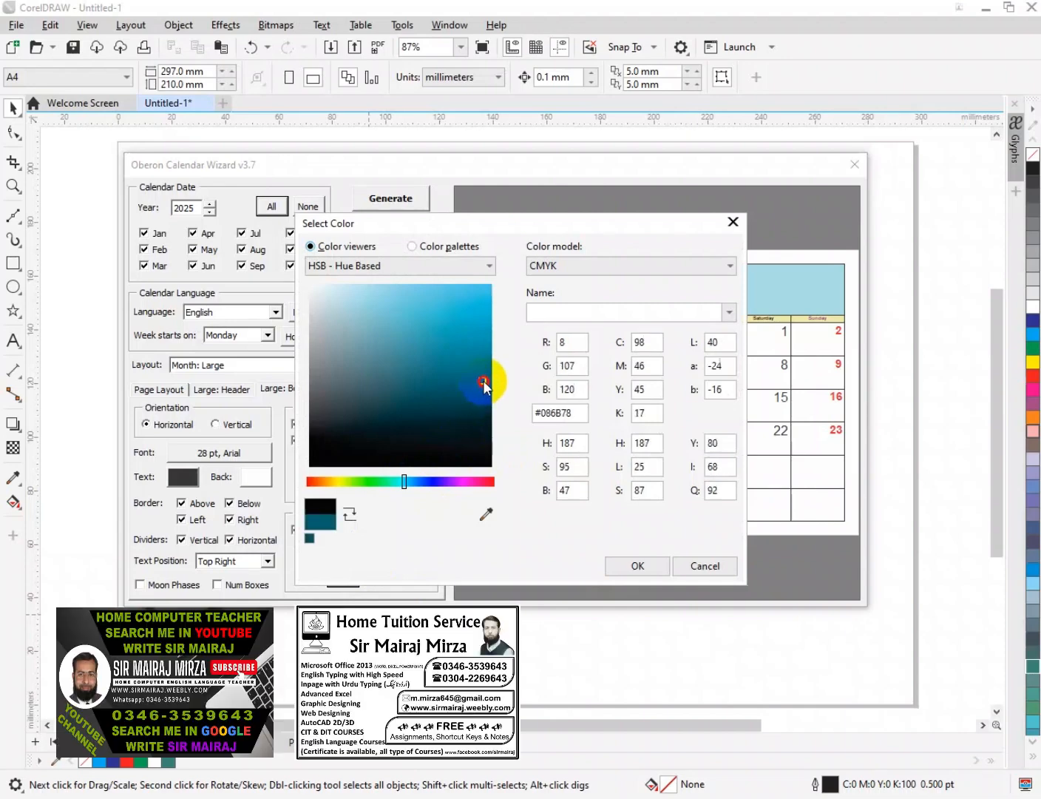
pyautogui.click(628, 567)
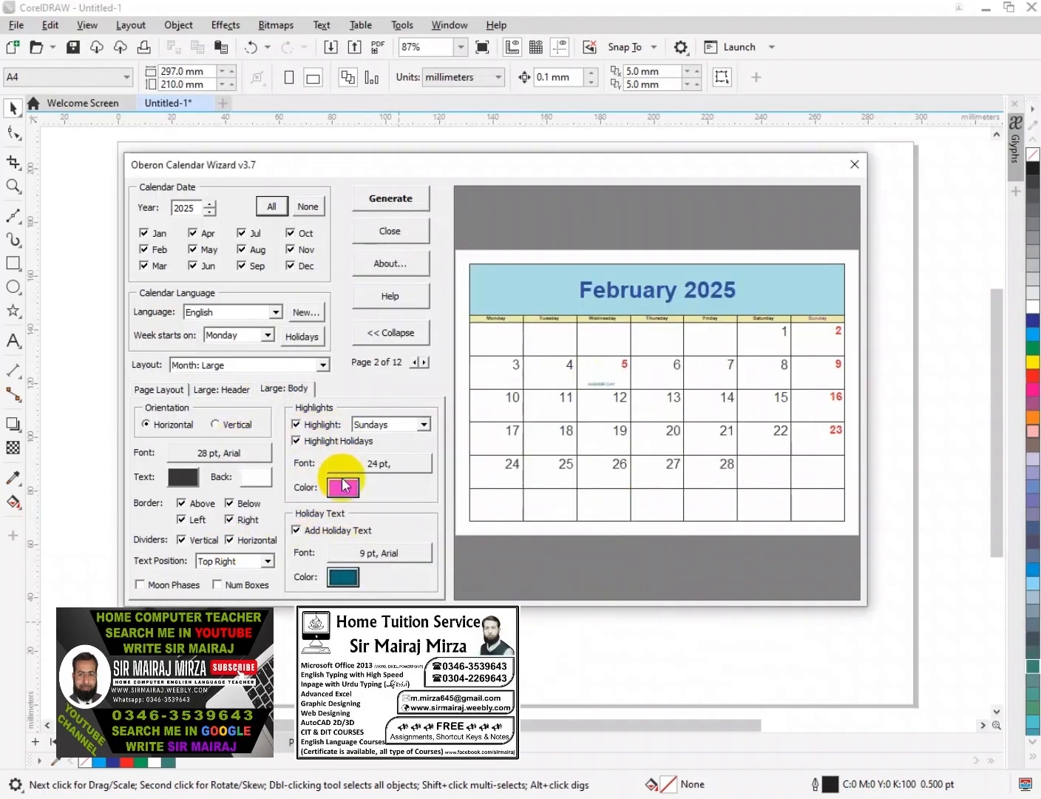
# - Generate the 2025 calendar pages for all twelve months and close the Calendar Wizard and the Macros toolbar
pyautogui.click(405, 201)
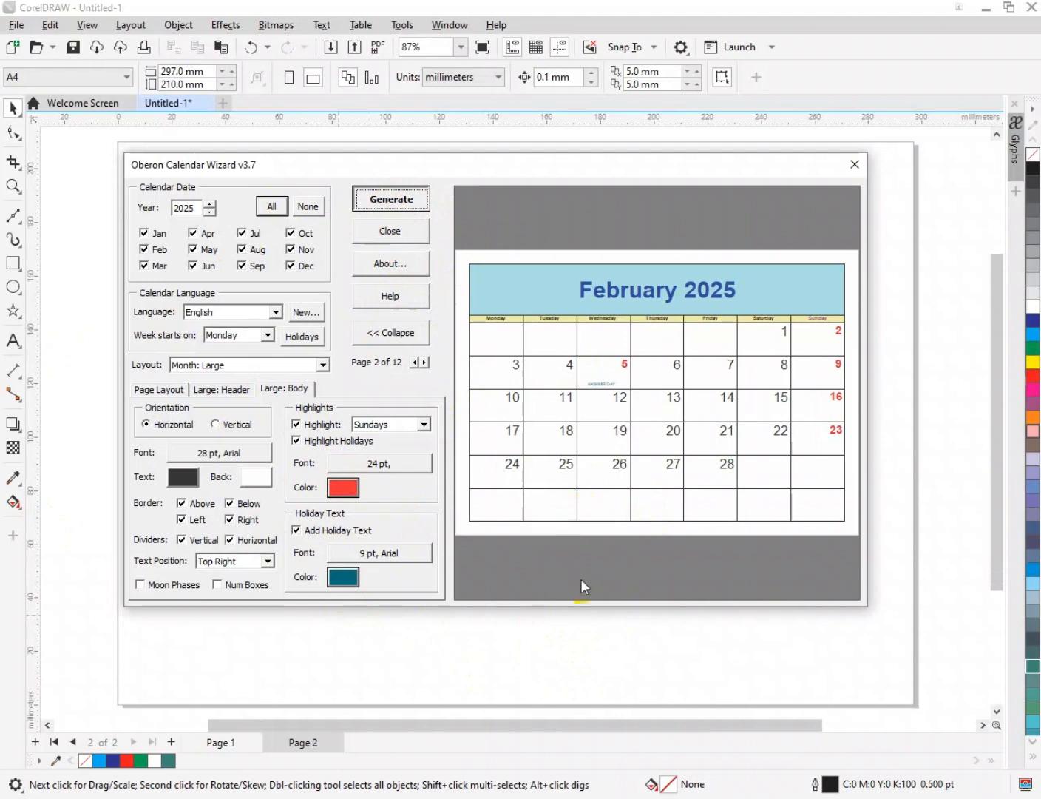
pyautogui.click(560, 425)
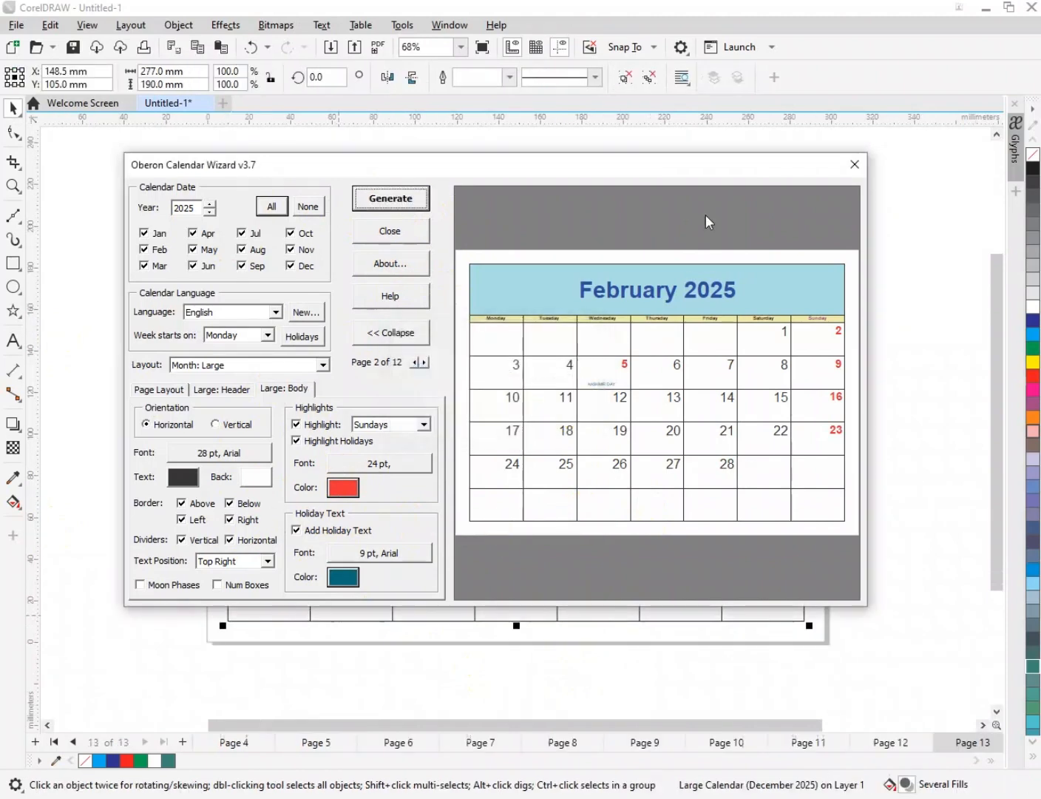
pyautogui.click(857, 162)
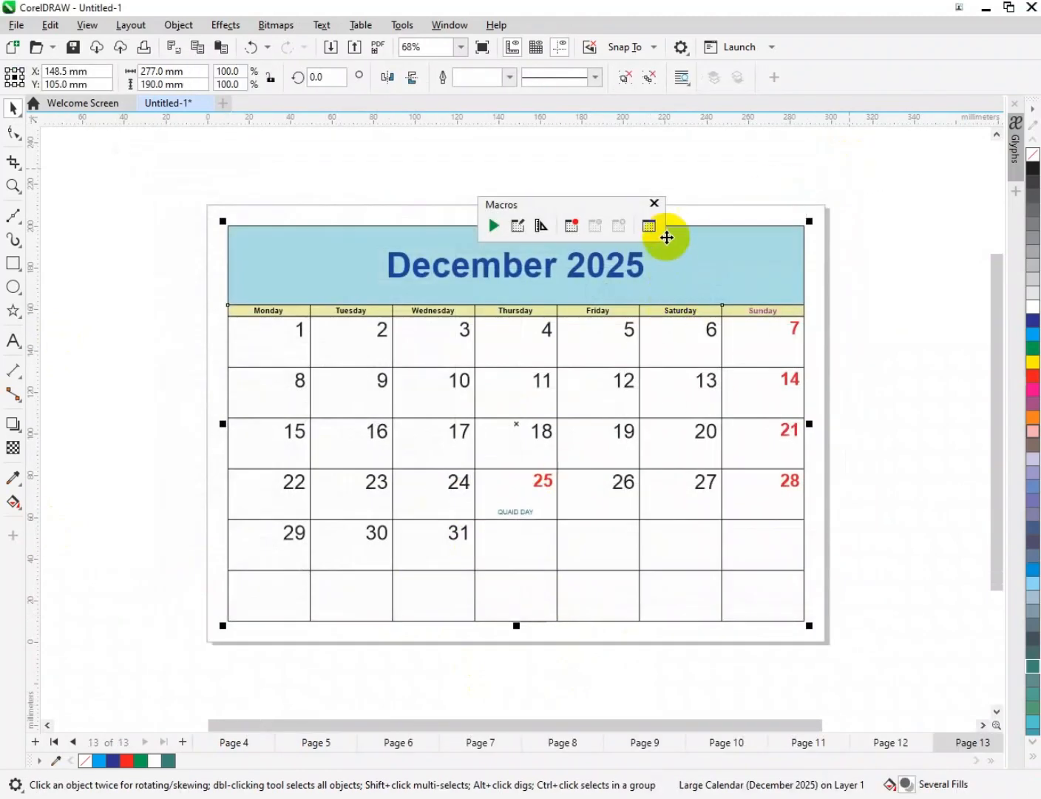
pyautogui.click(657, 206)
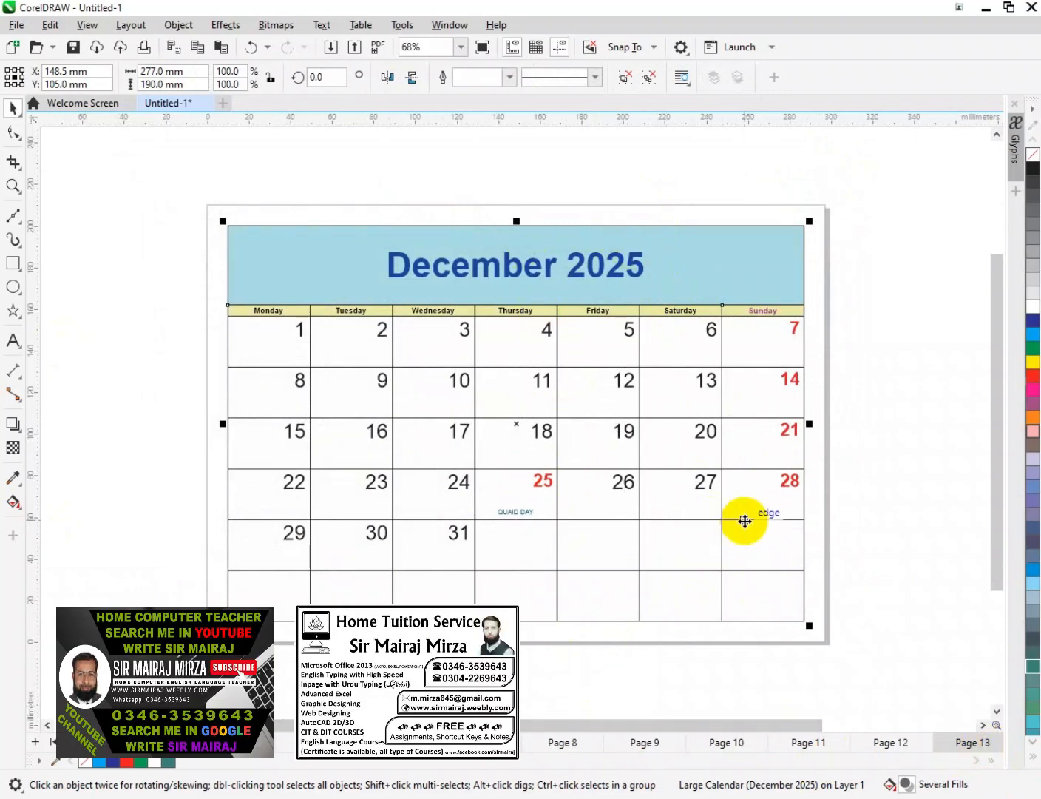
# - Review the generated month pages from December 2025 back to the document's first page
pyautogui.press('pageup')
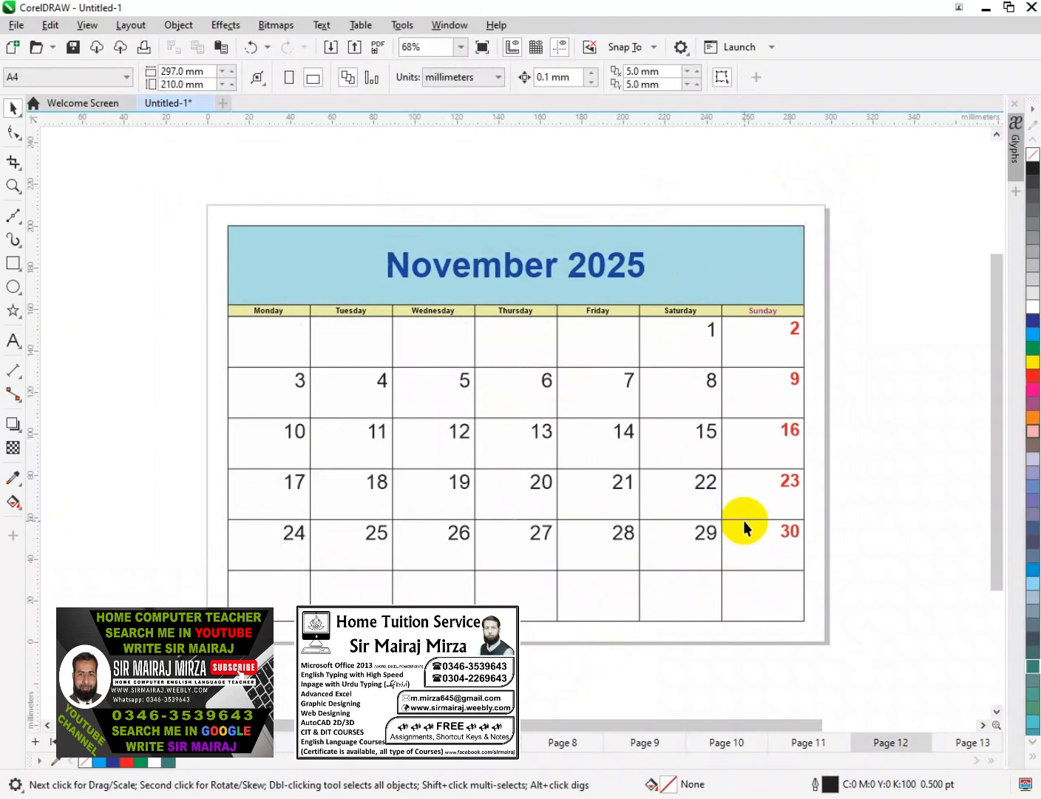
pyautogui.press('pageup')
pyautogui.press('pageup')
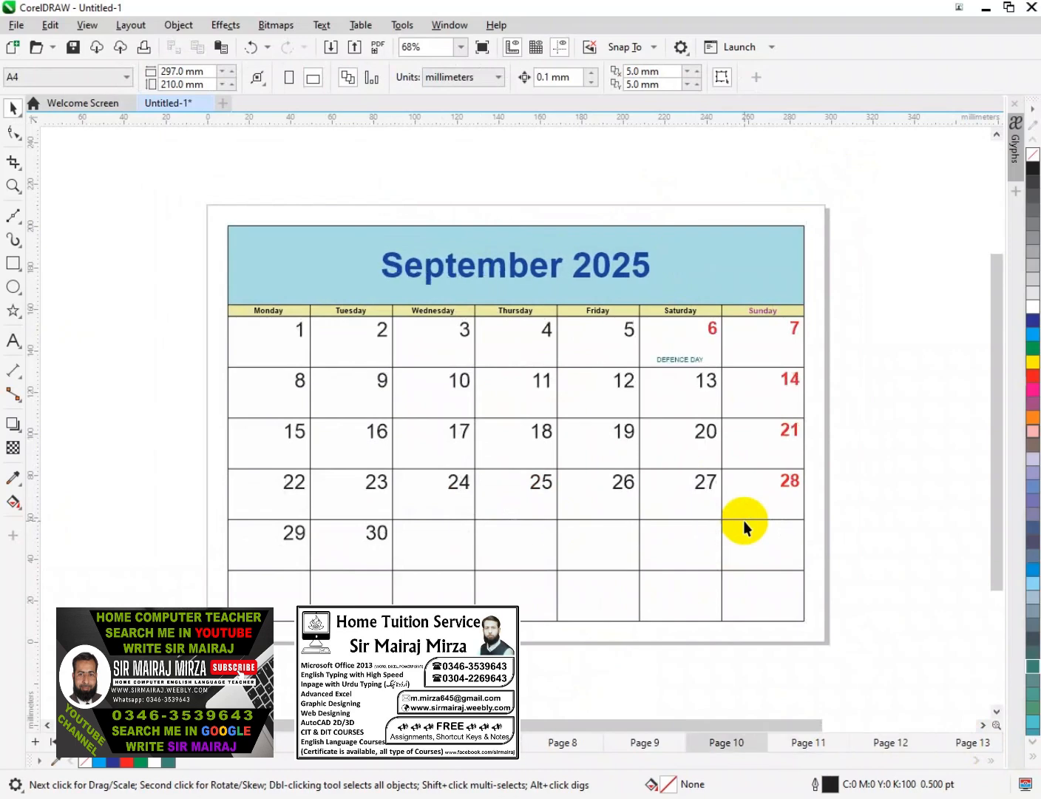
pyautogui.press('pageup')
pyautogui.press('pageup')
pyautogui.press('pageup')
pyautogui.press('pageup')
pyautogui.press('pageup')
pyautogui.press('pageup')
pyautogui.press('pageup')
pyautogui.press('pageup')
pyautogui.press('pageup')
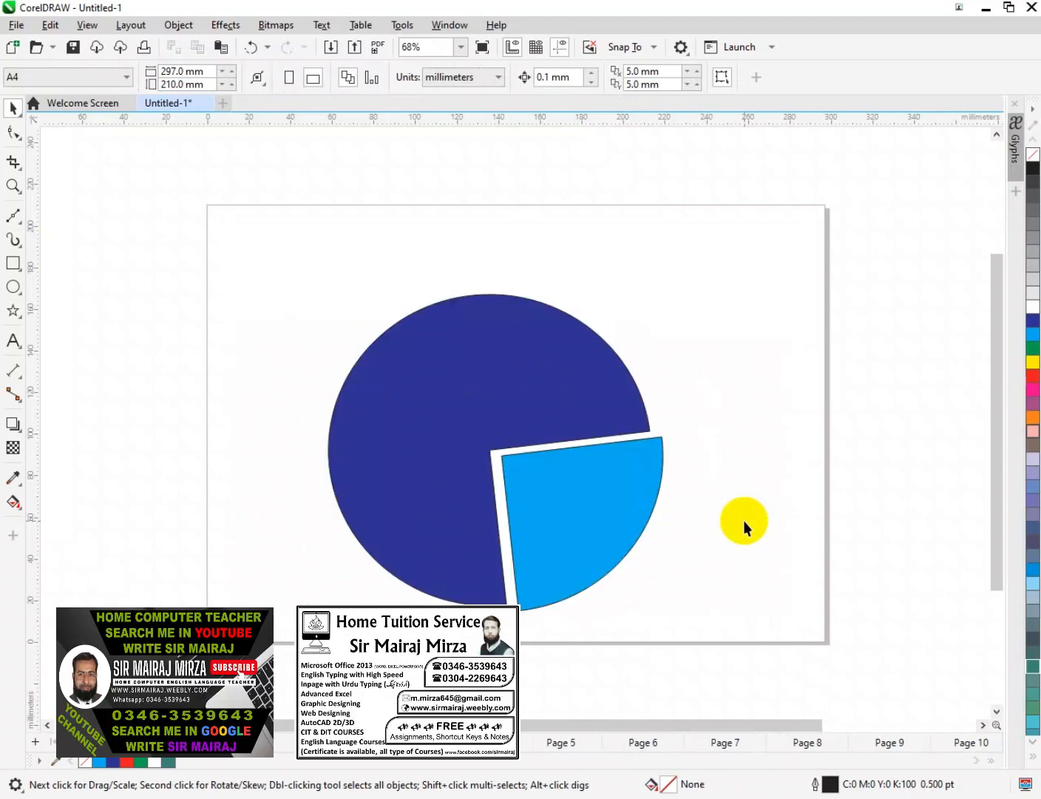
# - Delete the first page holding the blue pie shape, ahead of the January 2025 page
pyautogui.press('pagedown')
pyautogui.press('pagedown')
pyautogui.press('pageup')
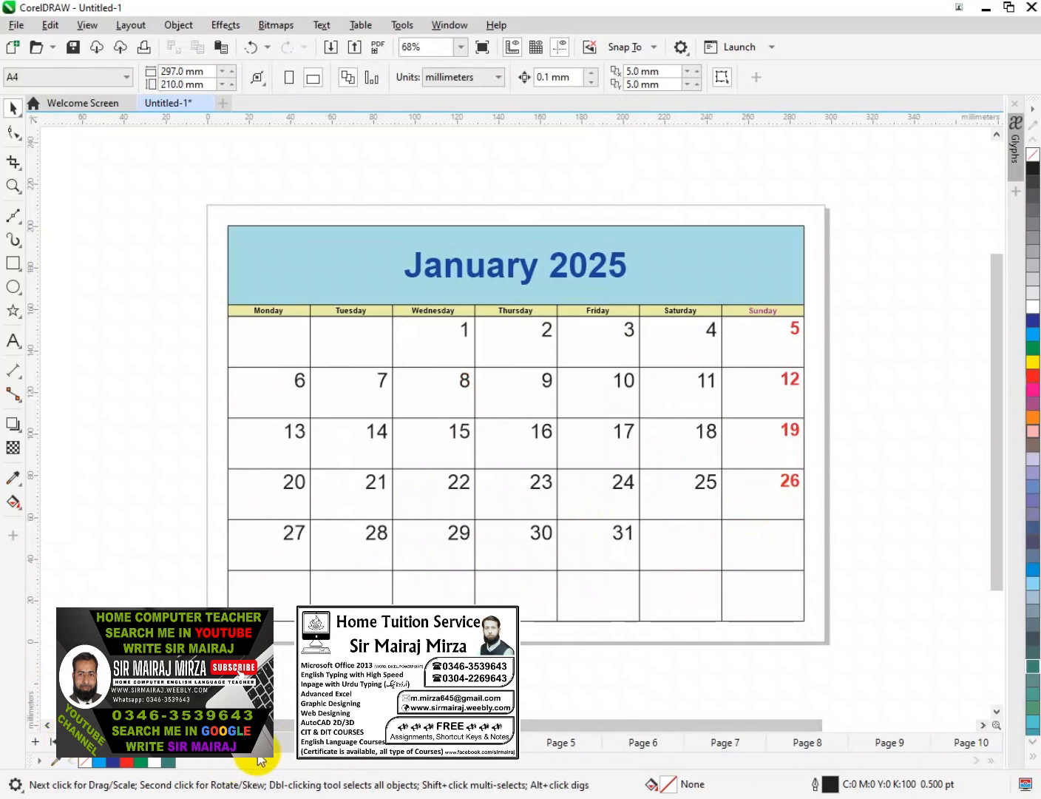
pyautogui.click(234, 742)
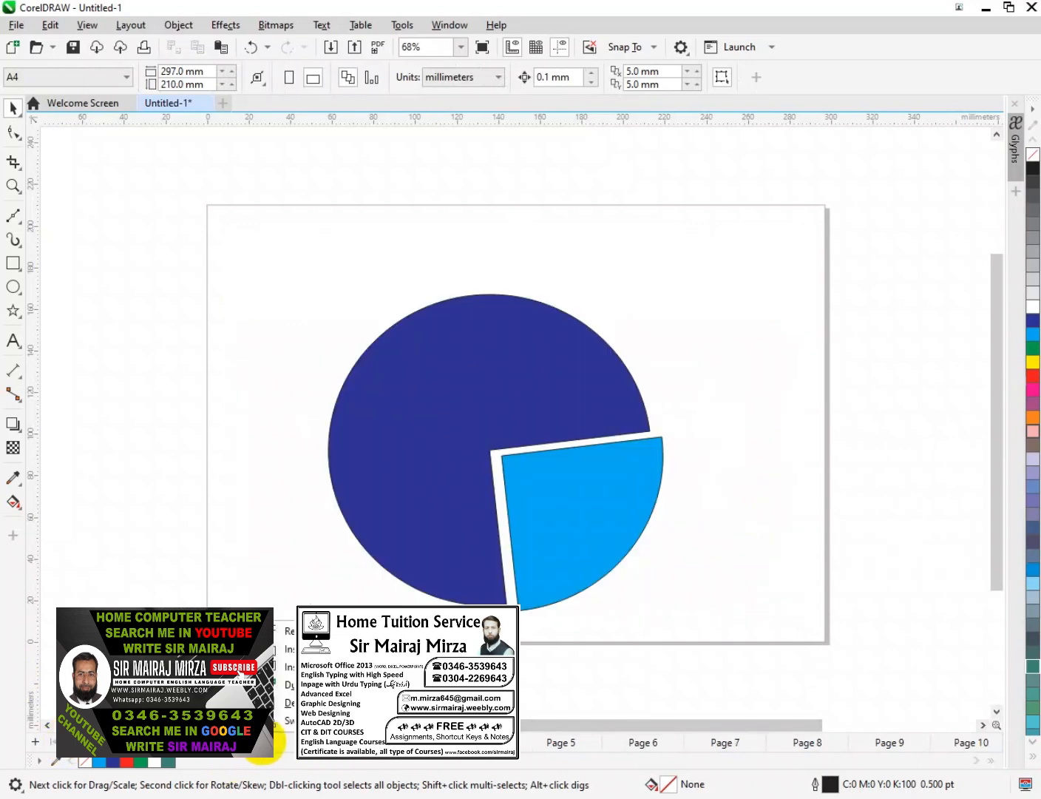
pyautogui.click(289, 702)
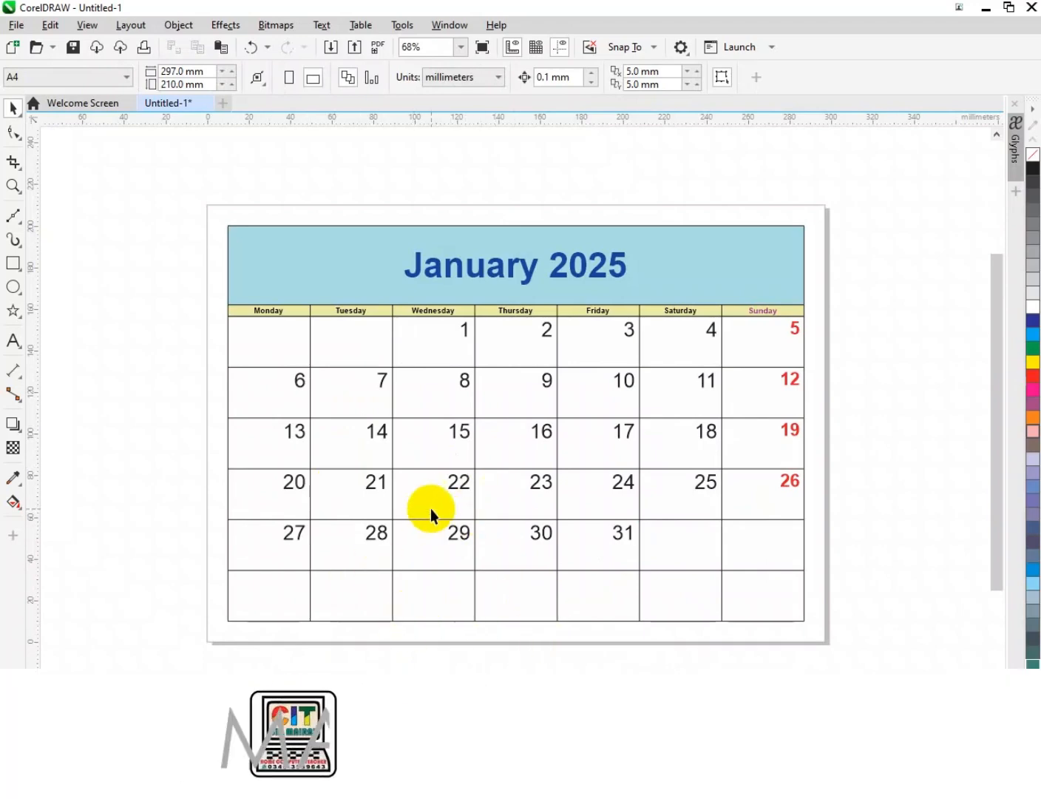
# - Ungroup the January 2025 calendar into separate objects and deselect them
pyautogui.click(398, 287)
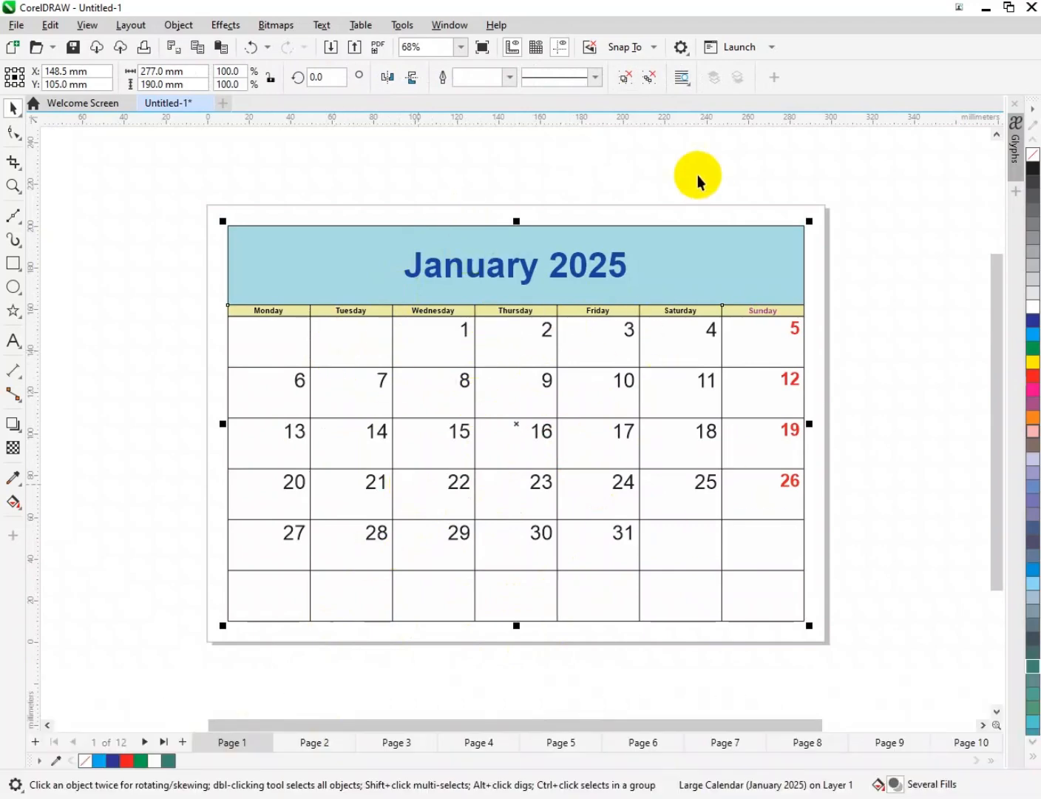
pyautogui.click(625, 78)
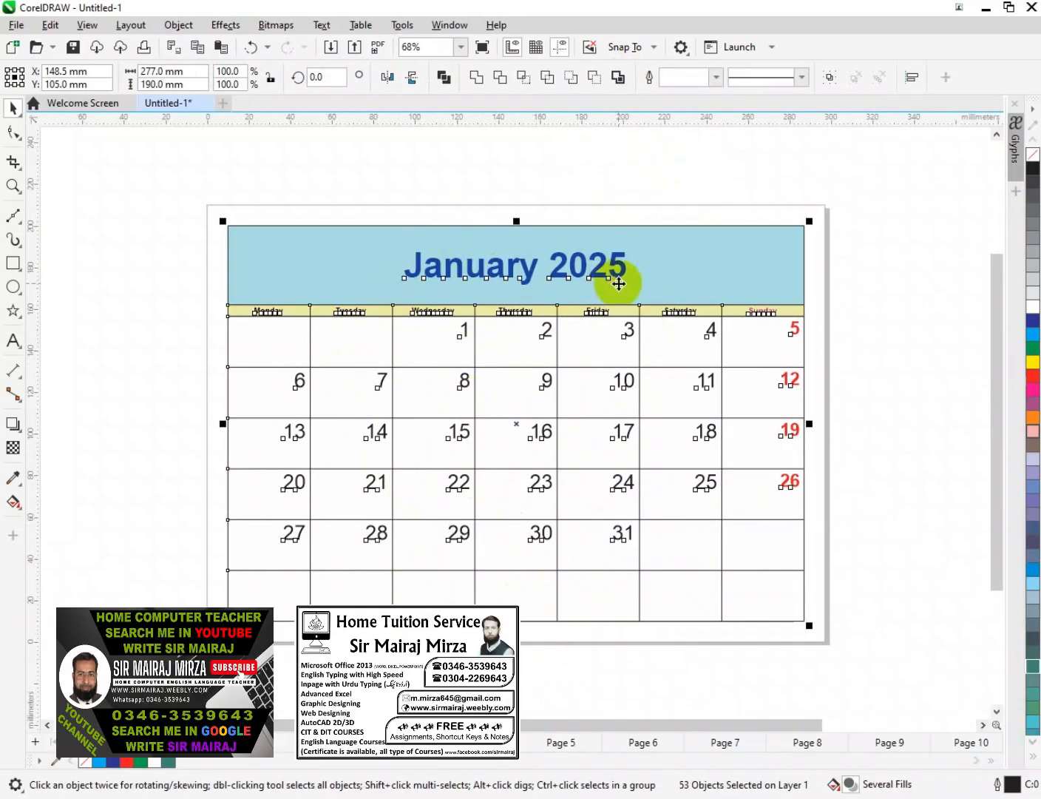
pyautogui.click(653, 183)
# - Try enlarging the January 2025 title to about 61 pt and rotating it about 6 degrees, and undo both changes
pyautogui.click(629, 265)
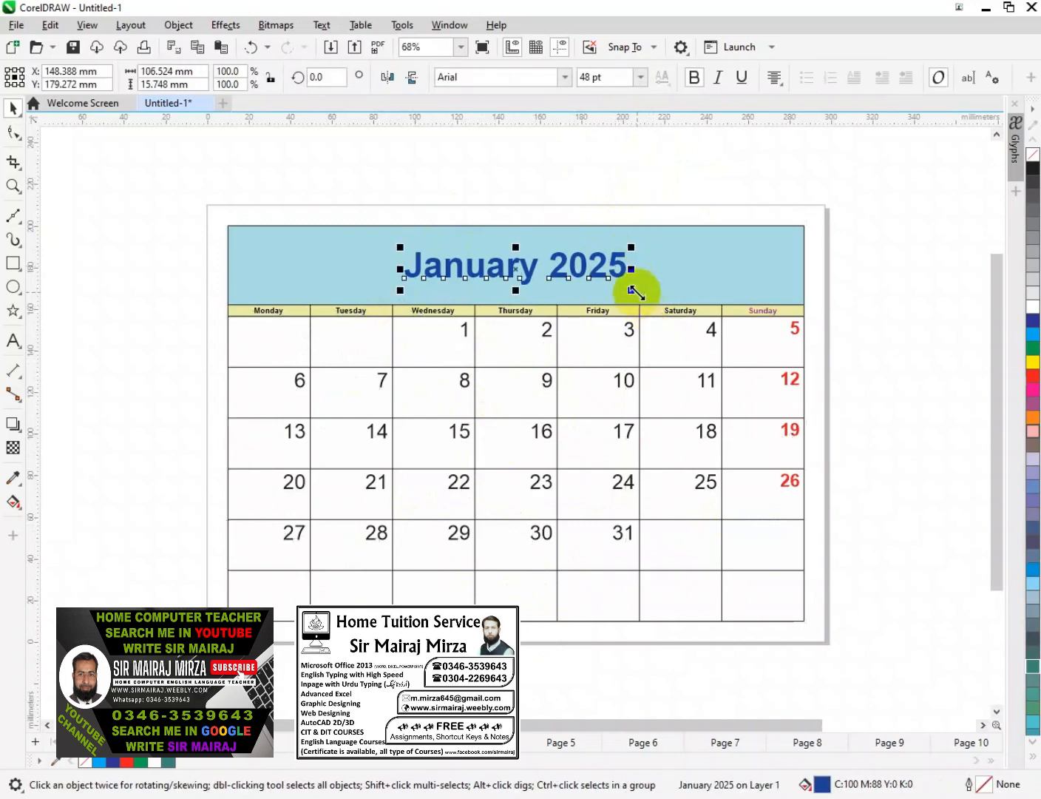
pyautogui.moveTo(637, 292); pyautogui.dragTo(666, 309)
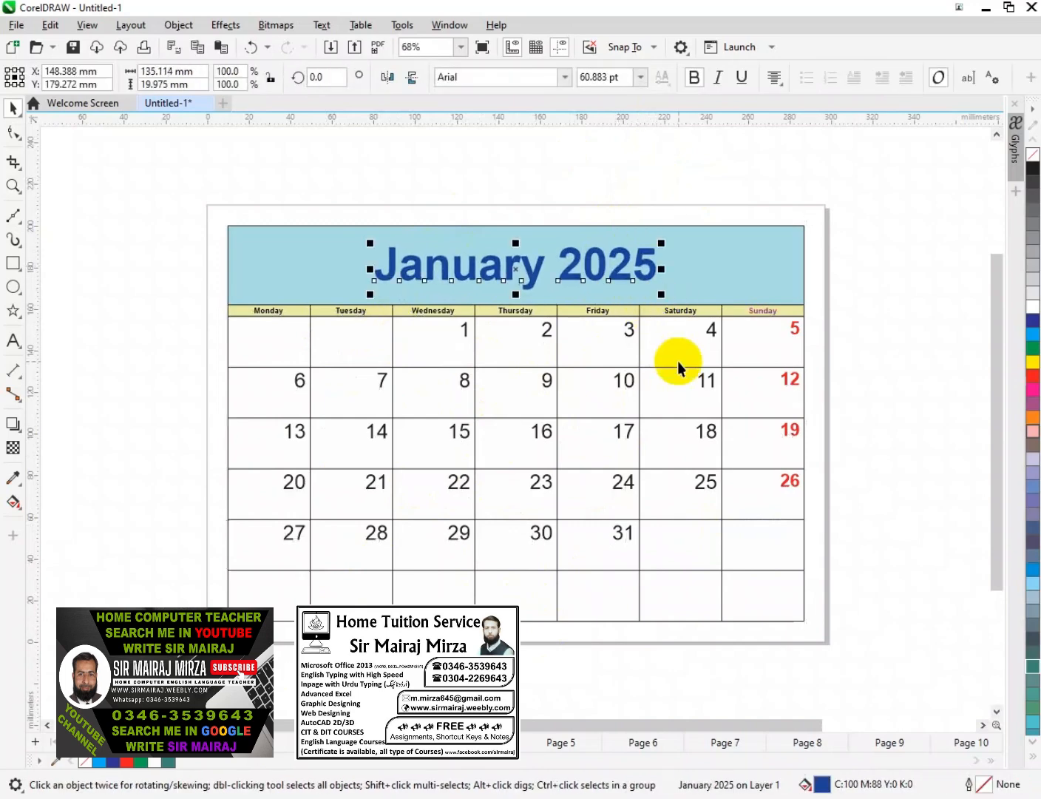
pyautogui.click(644, 254)
pyautogui.moveTo(664, 235); pyautogui.dragTo(663, 224)
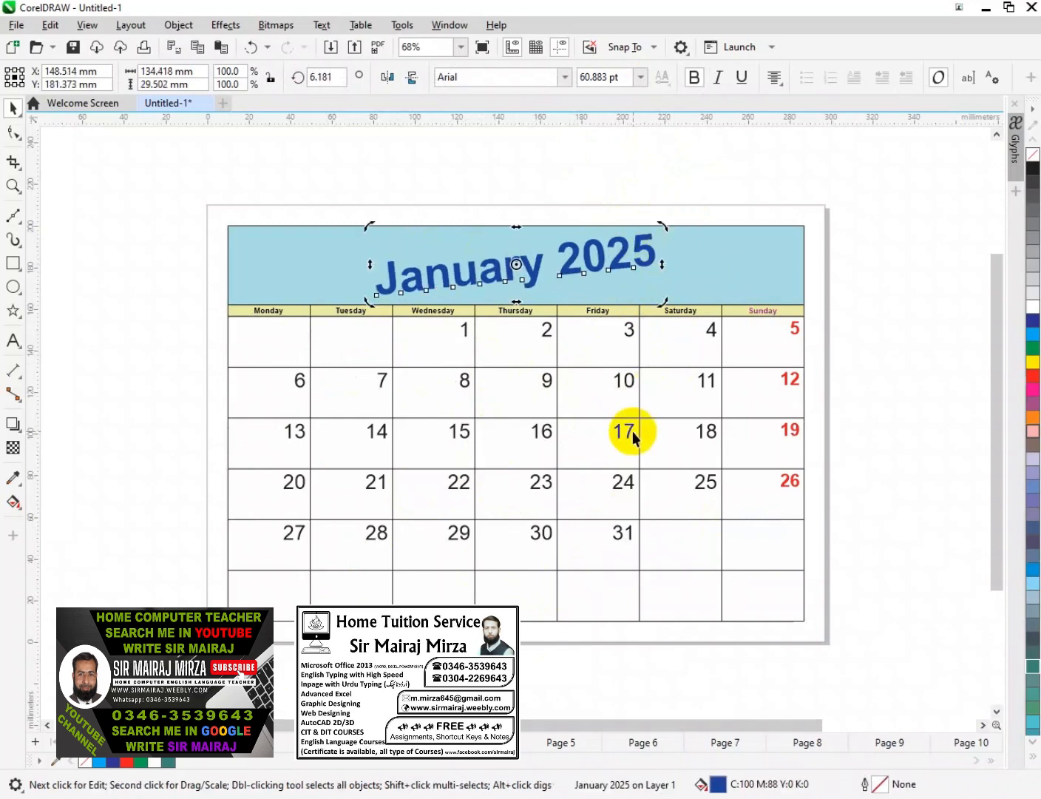
pyautogui.hotkey('ctrl', 'z')
pyautogui.hotkey('ctrl', 'z')
pyautogui.press('Escape')
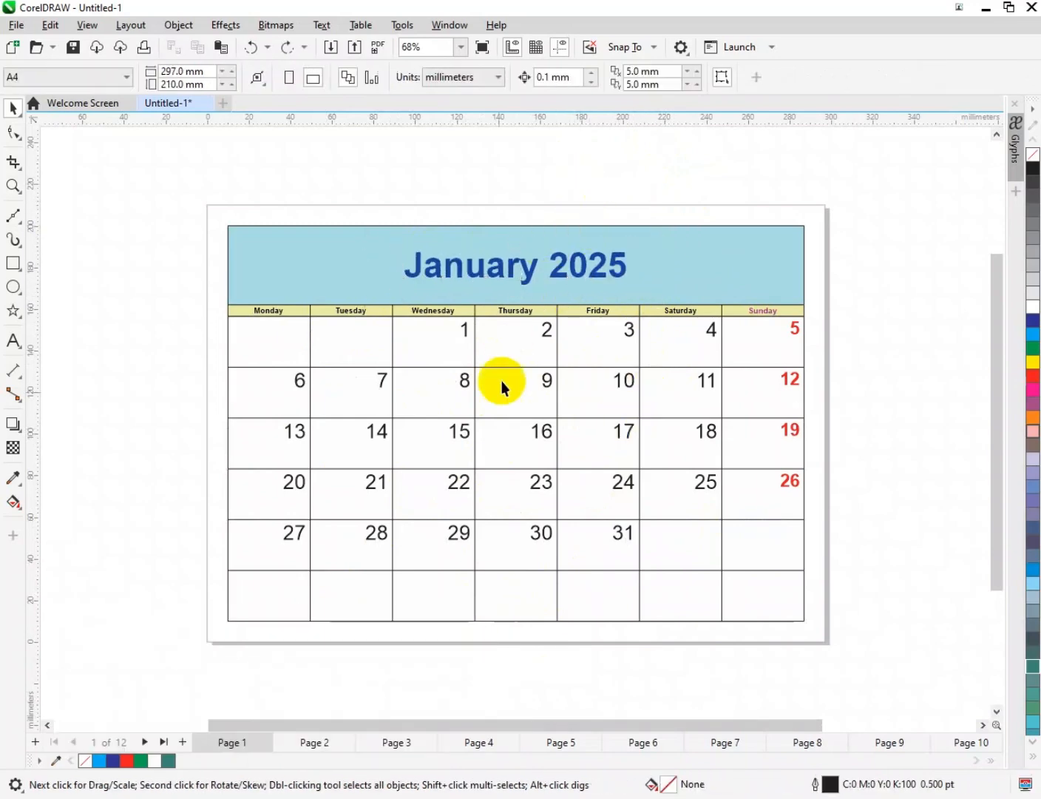
# - Check the February 2025 page, return to January 2025, and inspect the rectangle behind its dates
pyautogui.click(324, 743)
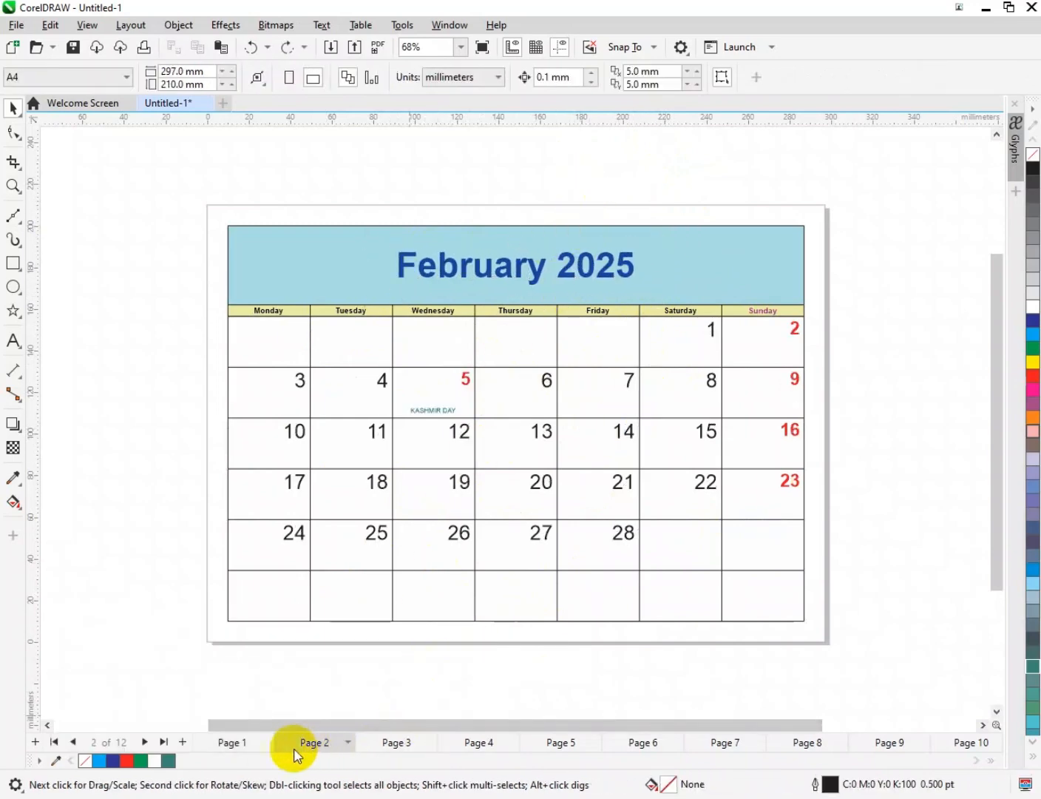
pyautogui.click(238, 742)
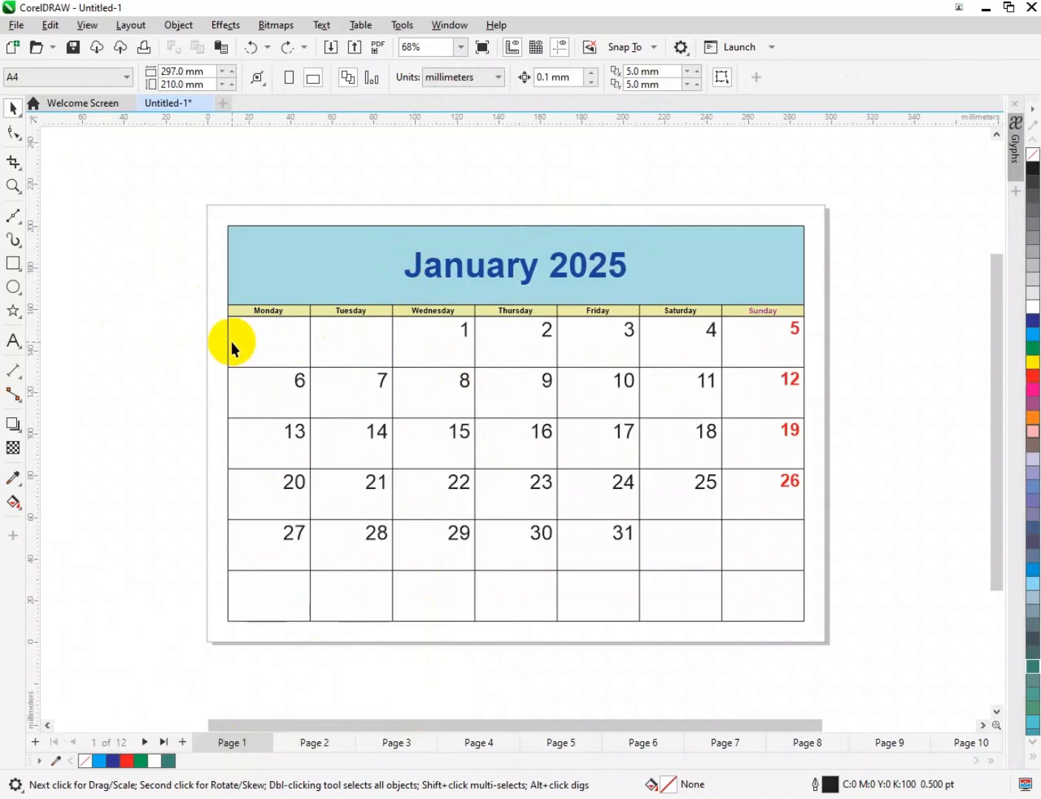
pyautogui.click(229, 344)
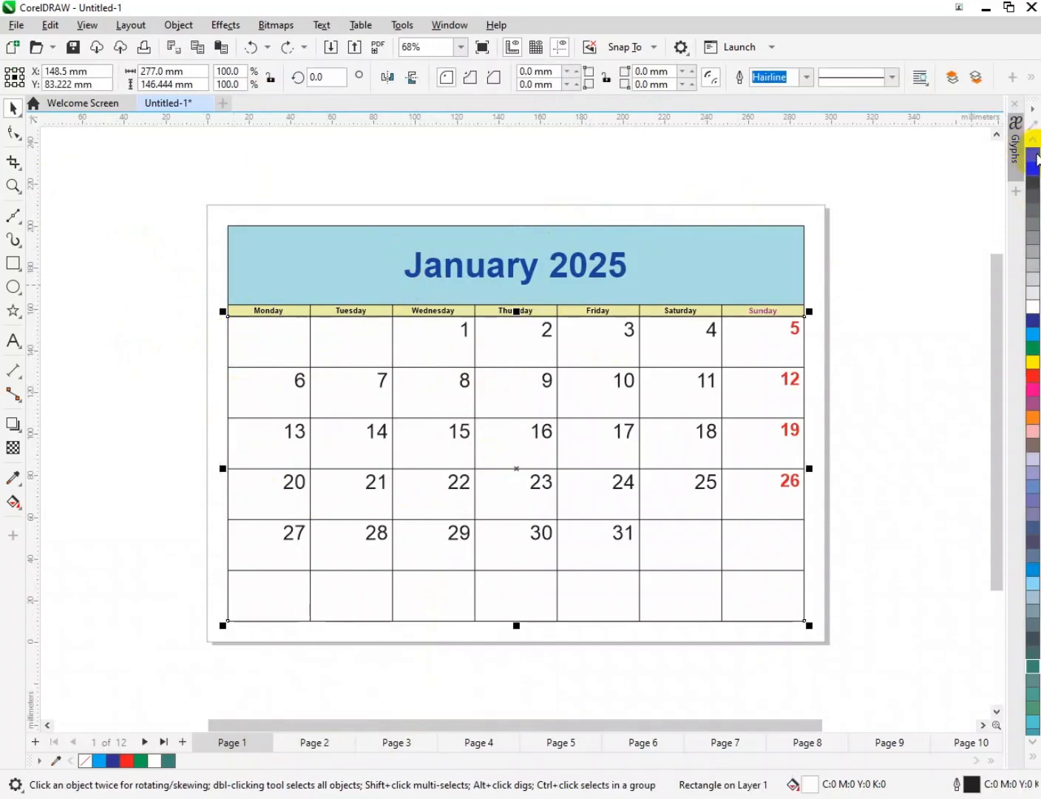
pyautogui.click(159, 247)
# - Import the picture "1 C SHARP C# & .NET STATEMENTS" from the Pictures folder and place it beside the January 2025 calendar
pyautogui.click(16, 25)
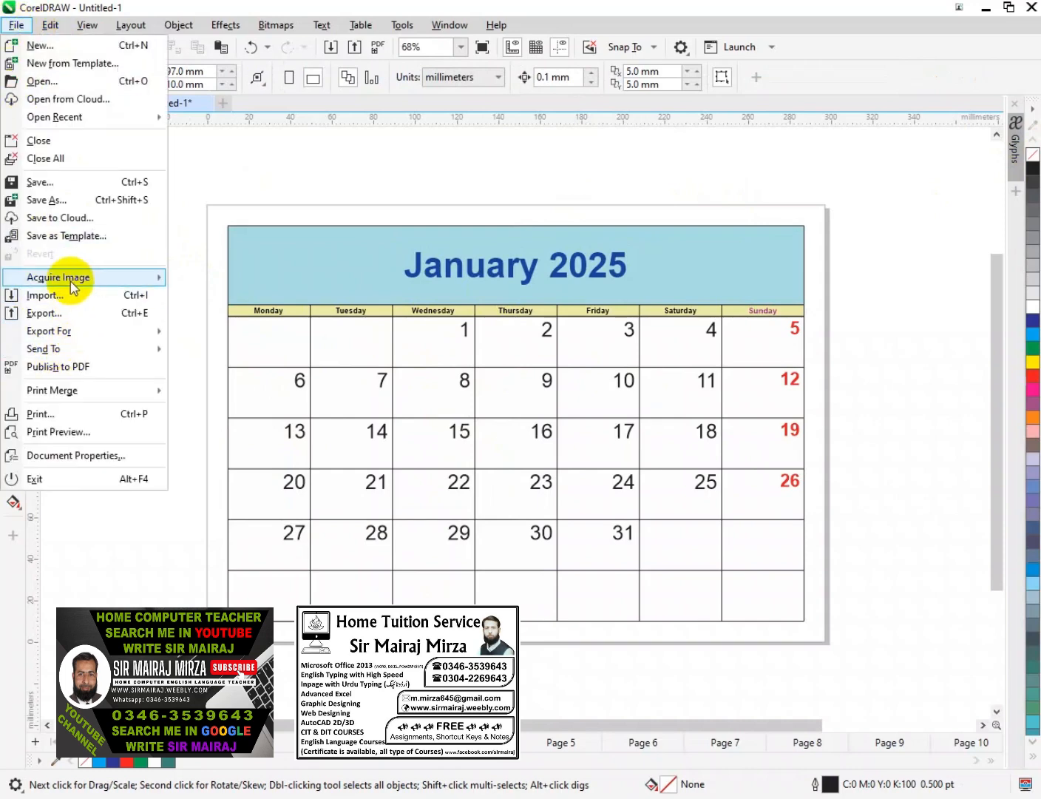
pyautogui.click(337, 512)
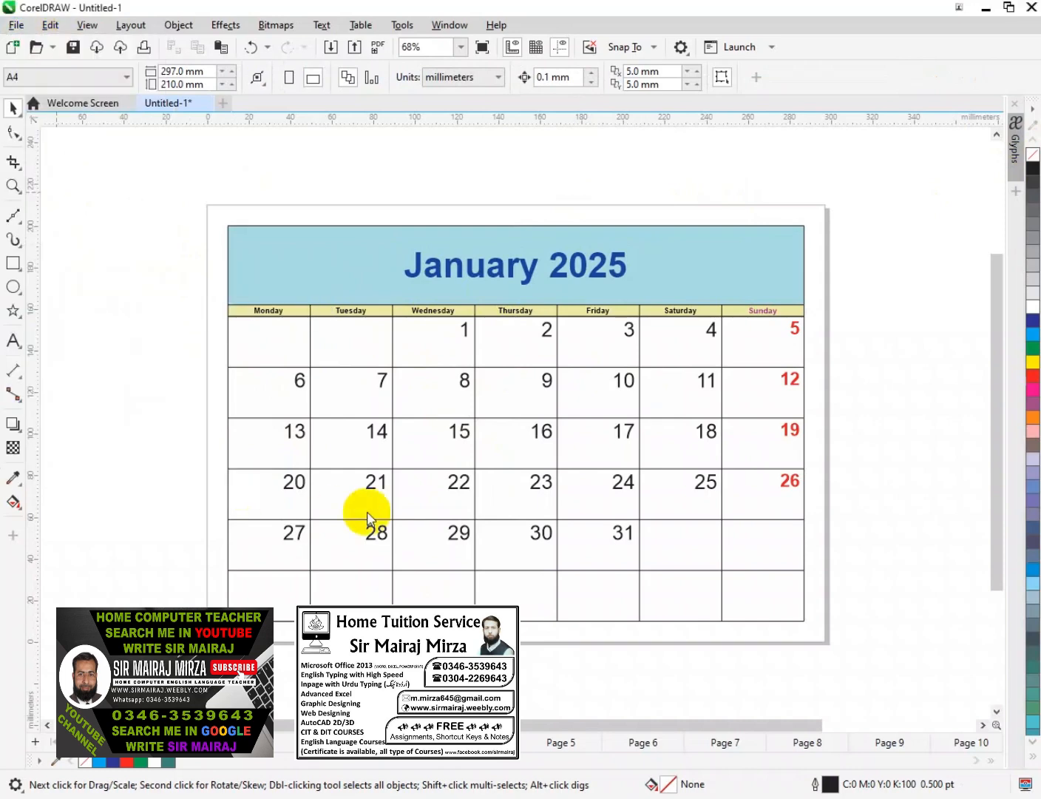
pyautogui.hotkey('ctrl', 'i')
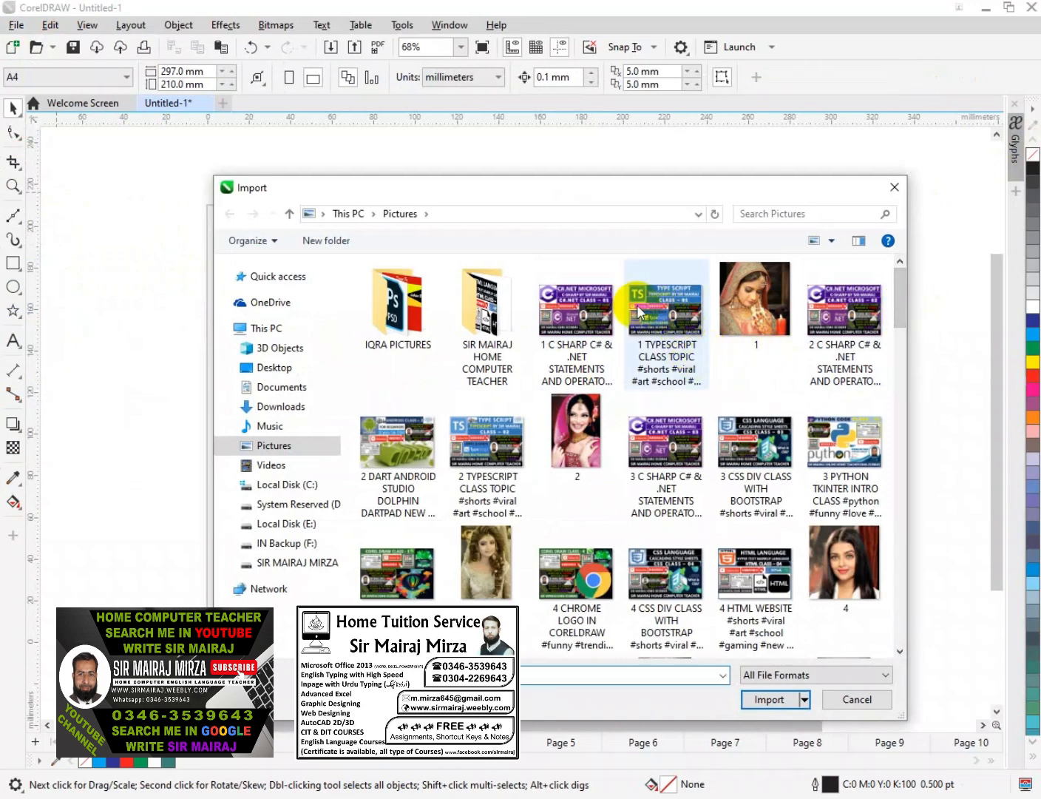
pyautogui.click(591, 311)
pyautogui.click(778, 700)
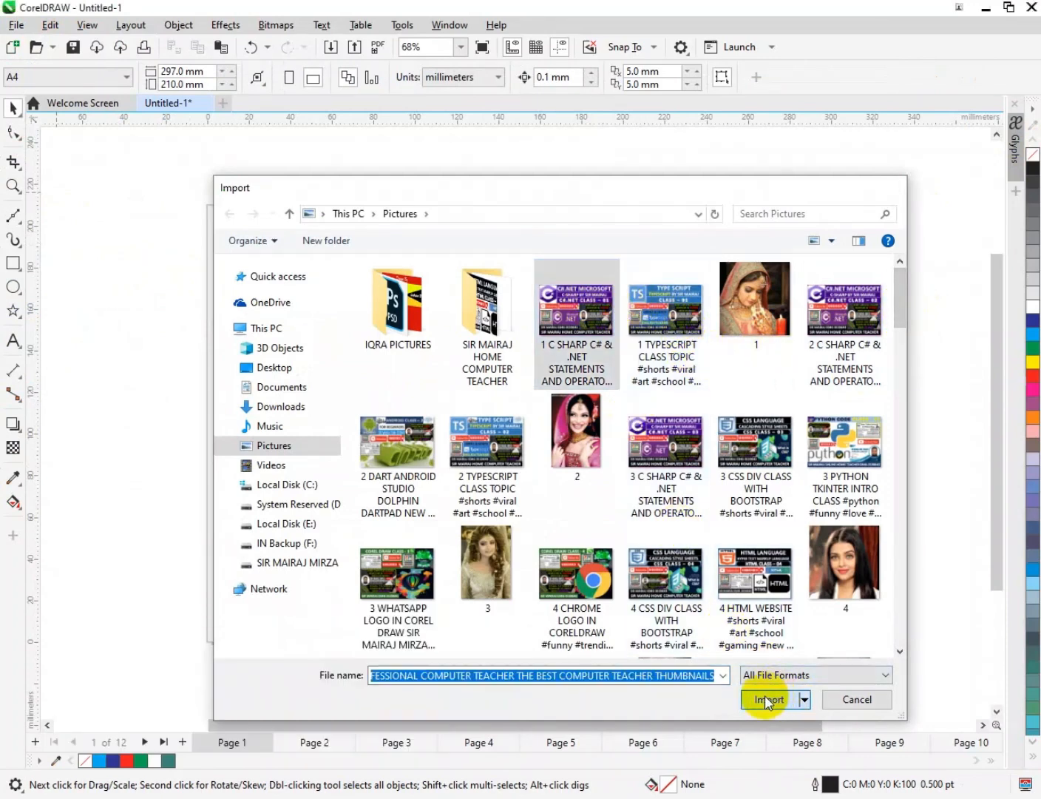
pyautogui.moveTo(120, 303); pyautogui.dragTo(403, 567)
# - Move the picture onto the January date grid and stretch it to about 277 × 146 mm, covering all the date cells
pyautogui.moveTo(287, 365); pyautogui.dragTo(354, 384)
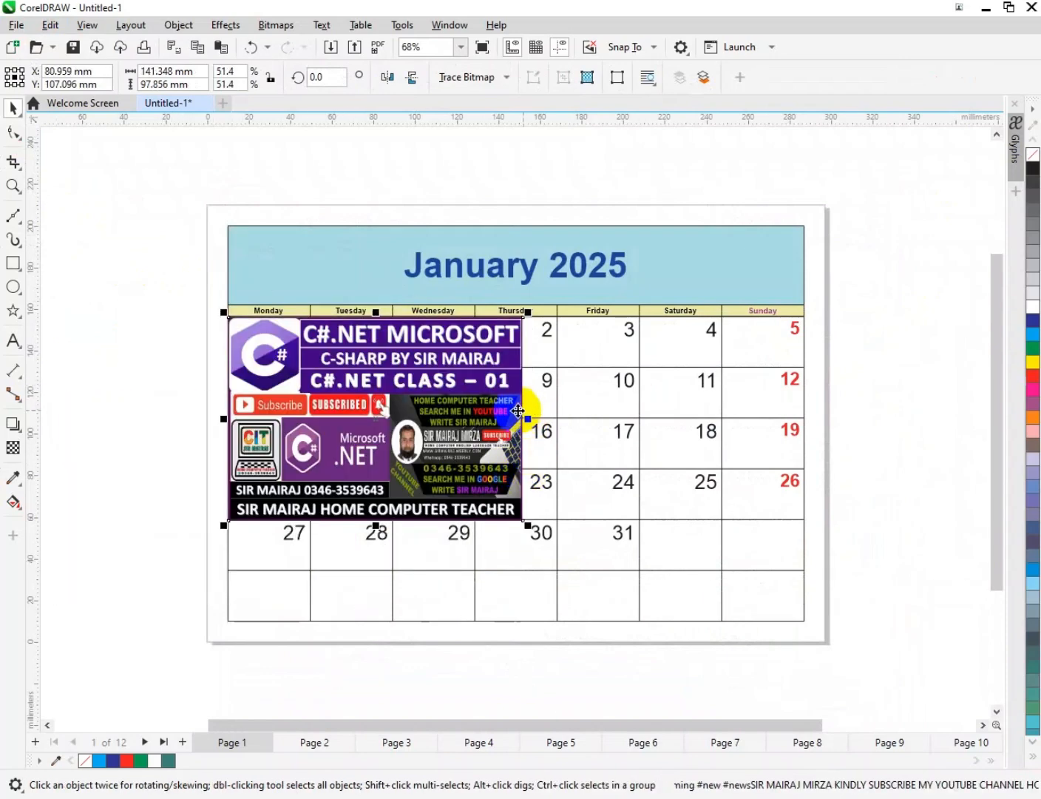
pyautogui.moveTo(524, 424); pyautogui.dragTo(810, 434)
pyautogui.moveTo(517, 522); pyautogui.dragTo(520, 622)
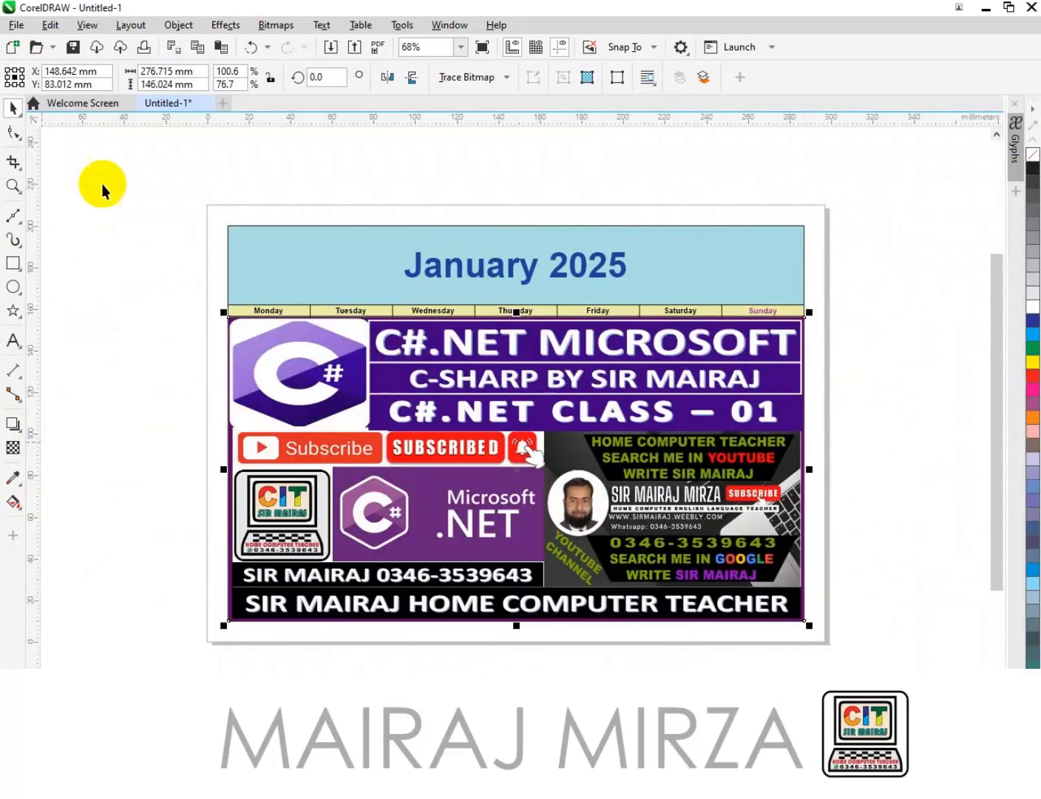
# - Send the imported picture to the back of the layer, behind the January dates
pyautogui.click(177, 26)
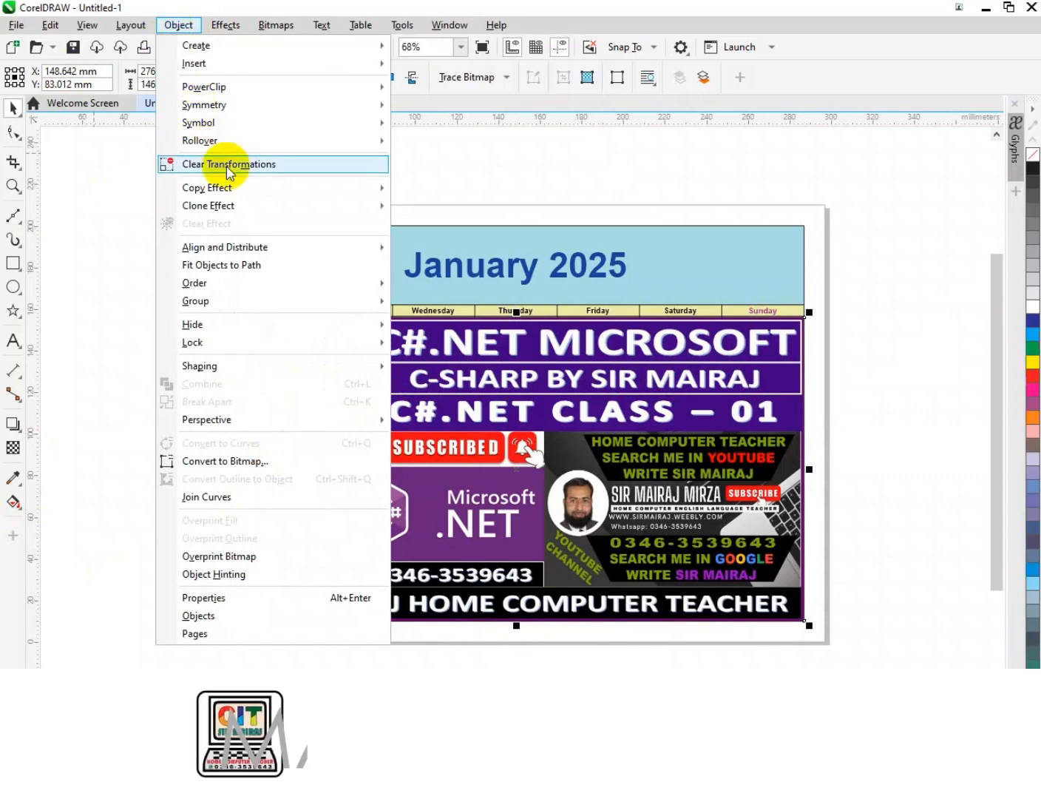
pyautogui.moveTo(249, 292)
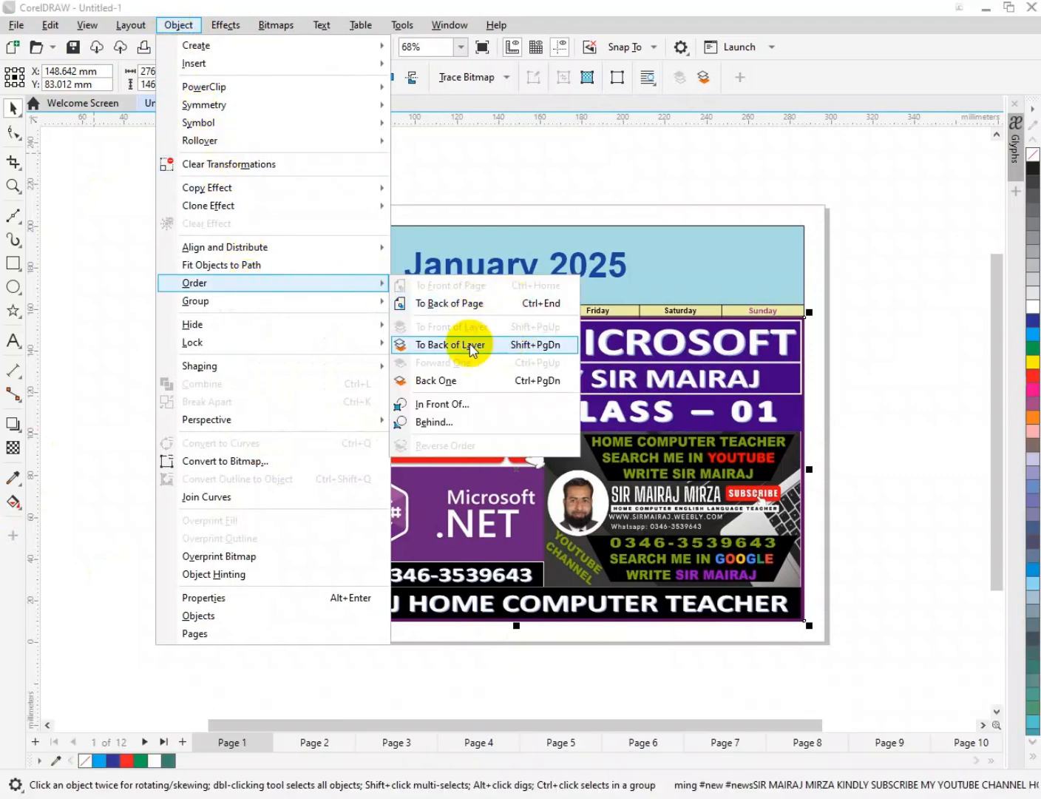
pyautogui.click(500, 347)
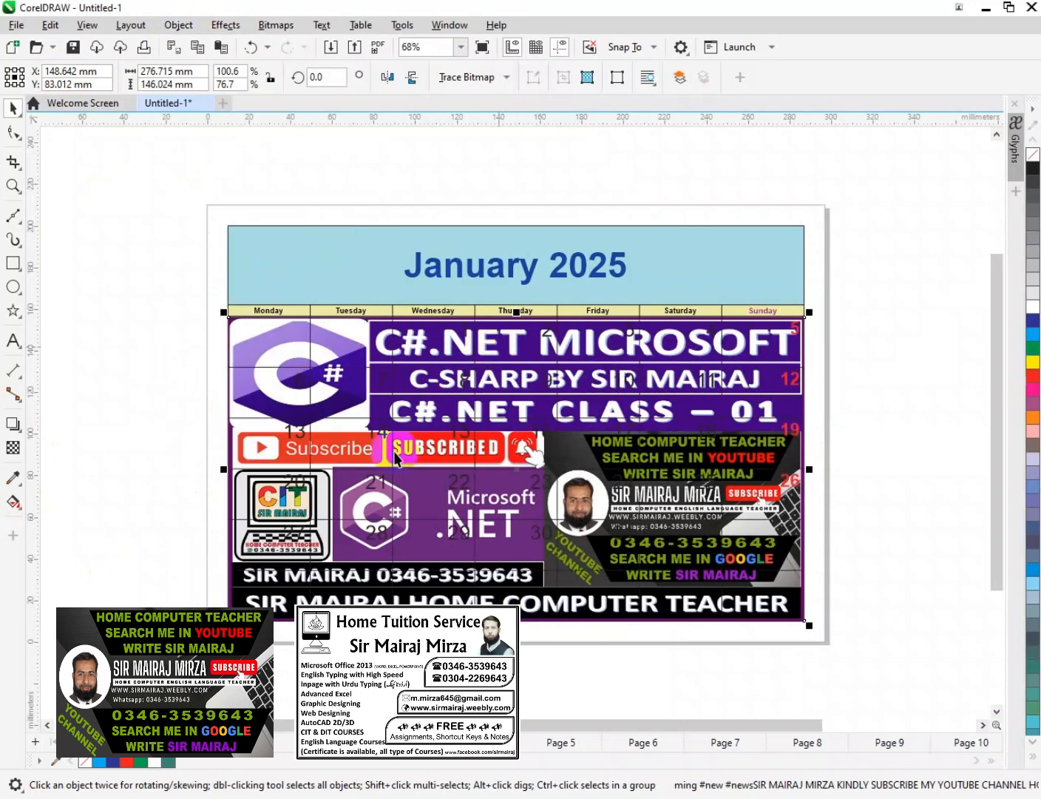
# - Apply a uniform transparency of 92 to the picture behind the January dates and deselect it
pyautogui.click(12, 448)
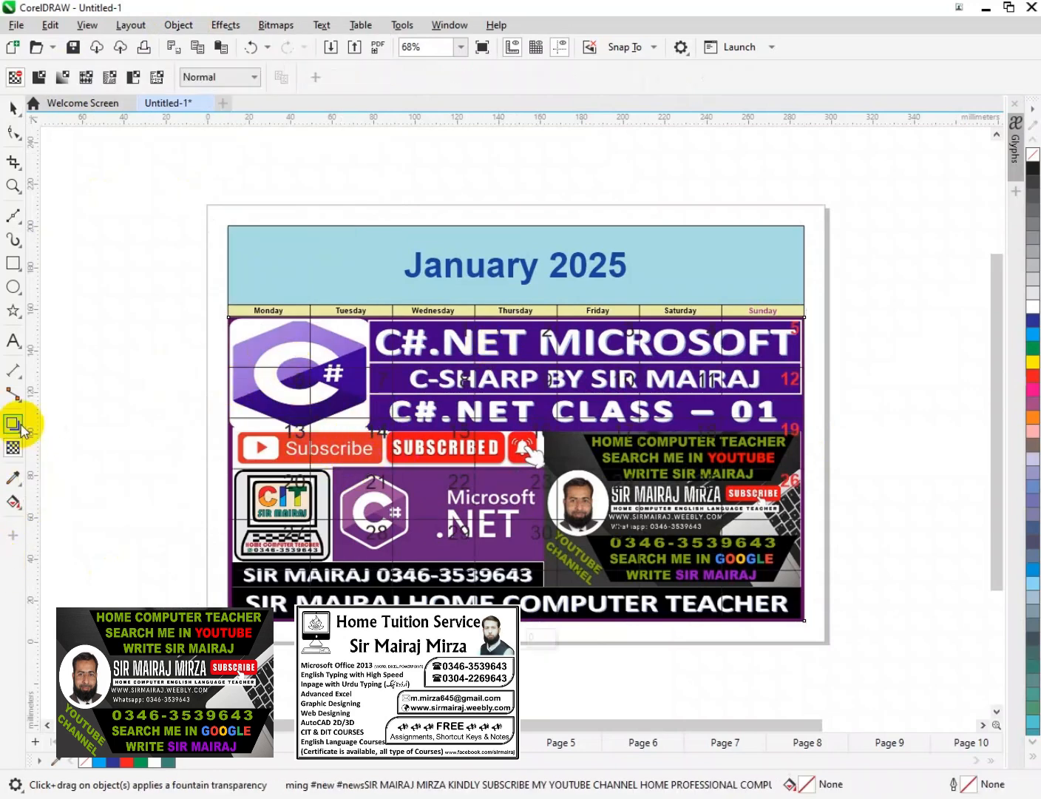
pyautogui.click(38, 77)
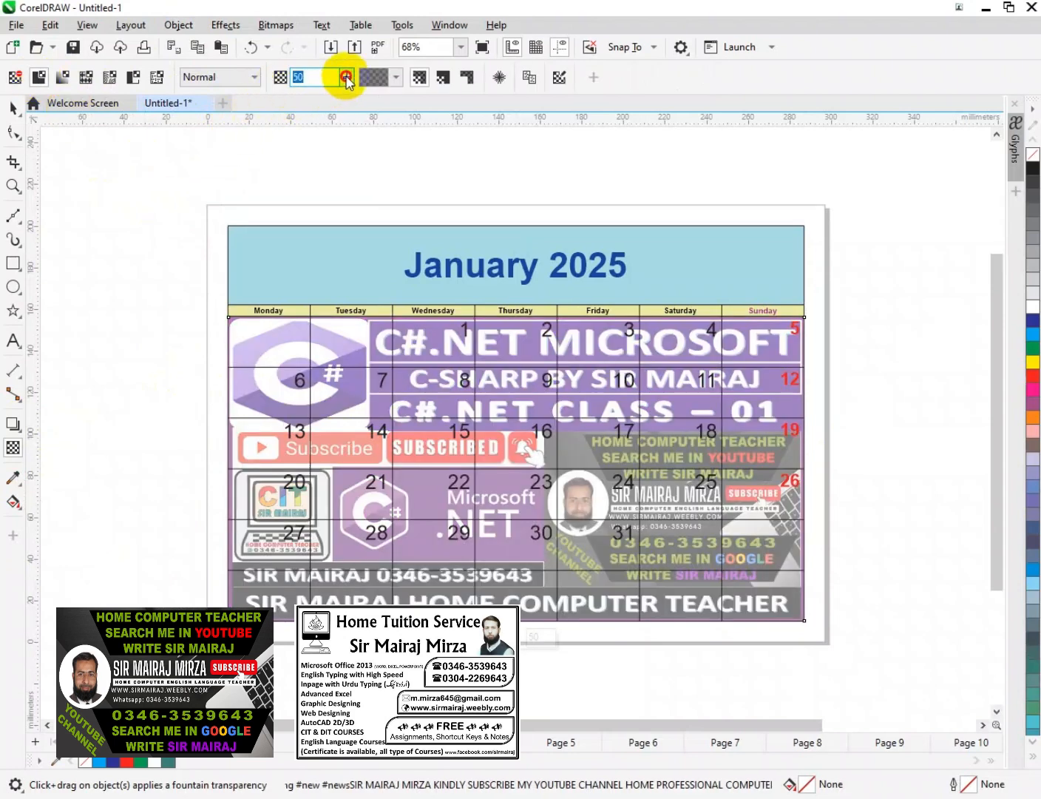
pyautogui.click(345, 97)
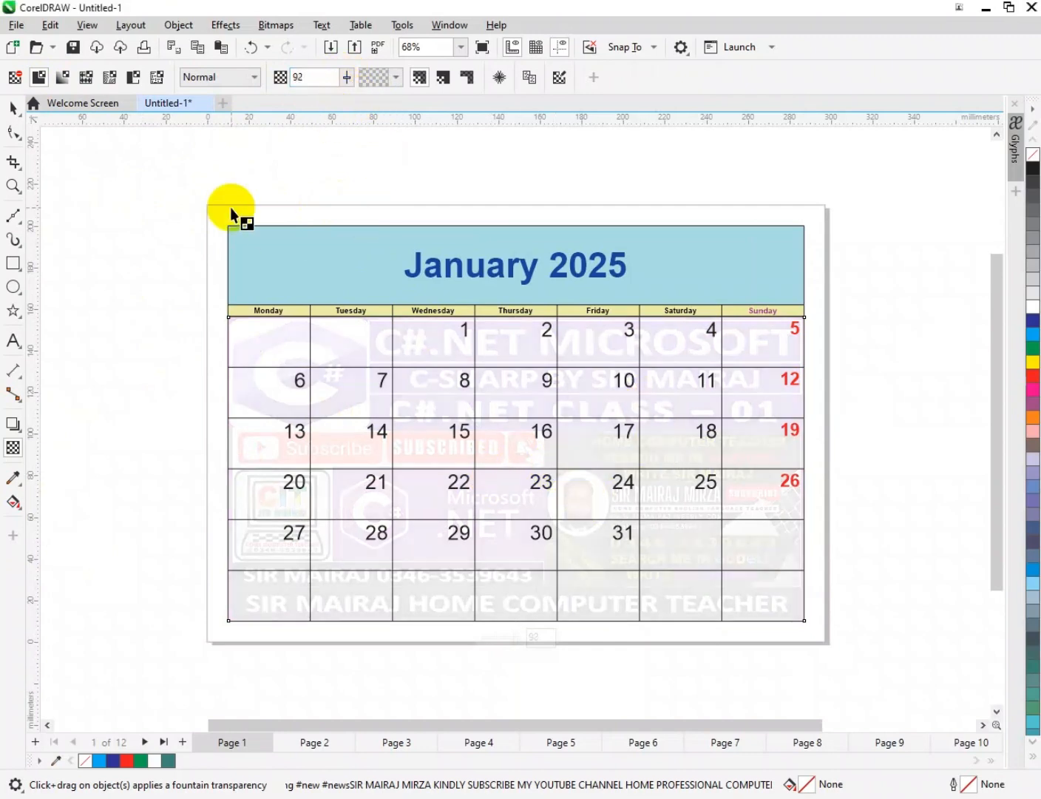
pyautogui.click(13, 108)
pyautogui.click(400, 275)
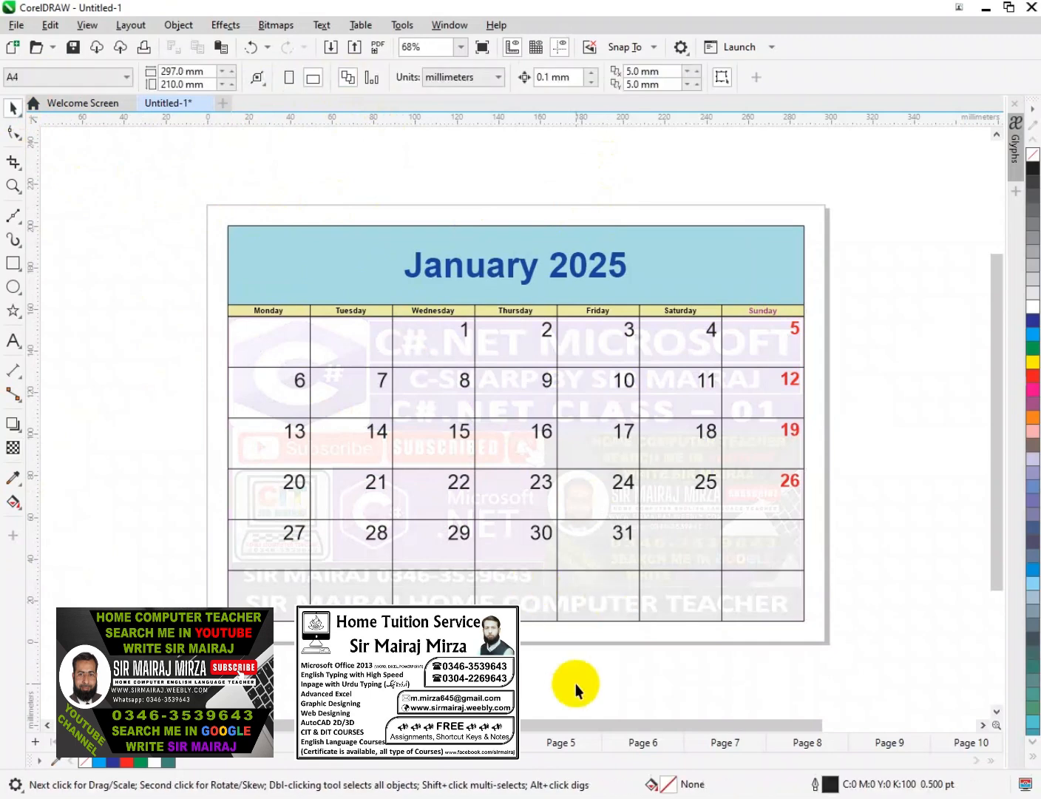
# - Enlarge the January date 15 to about 63 pt within its cell and color it dark blue
pyautogui.click(461, 532)
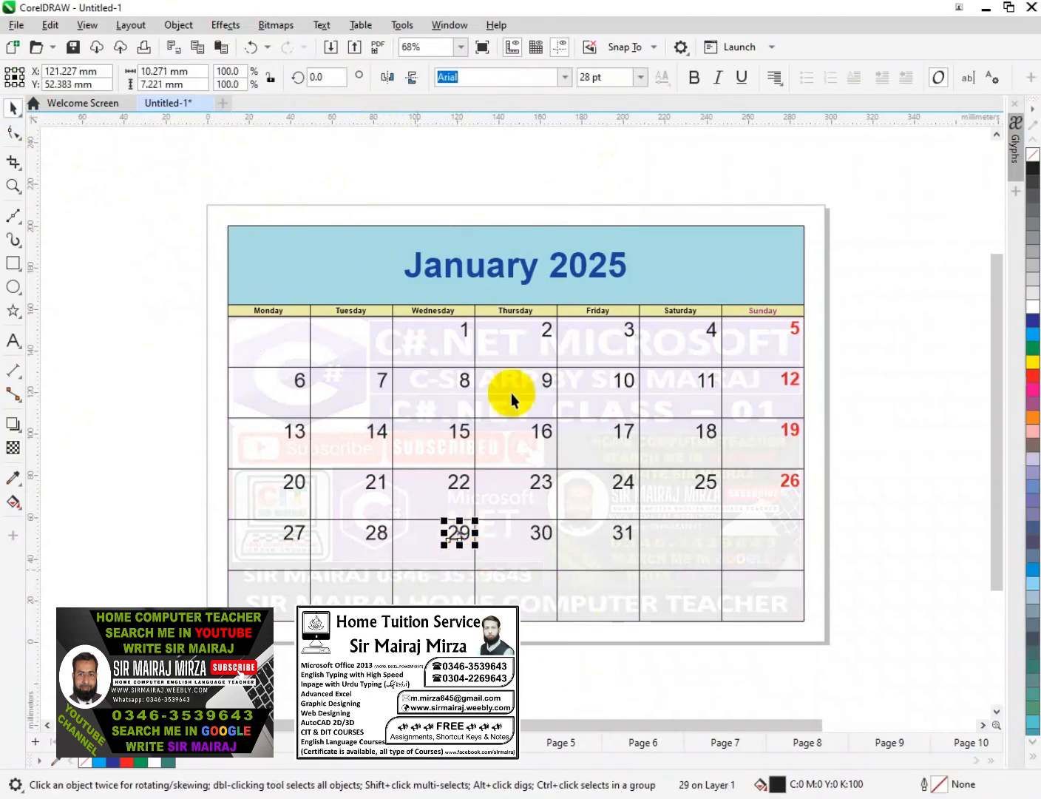
pyautogui.click(460, 432)
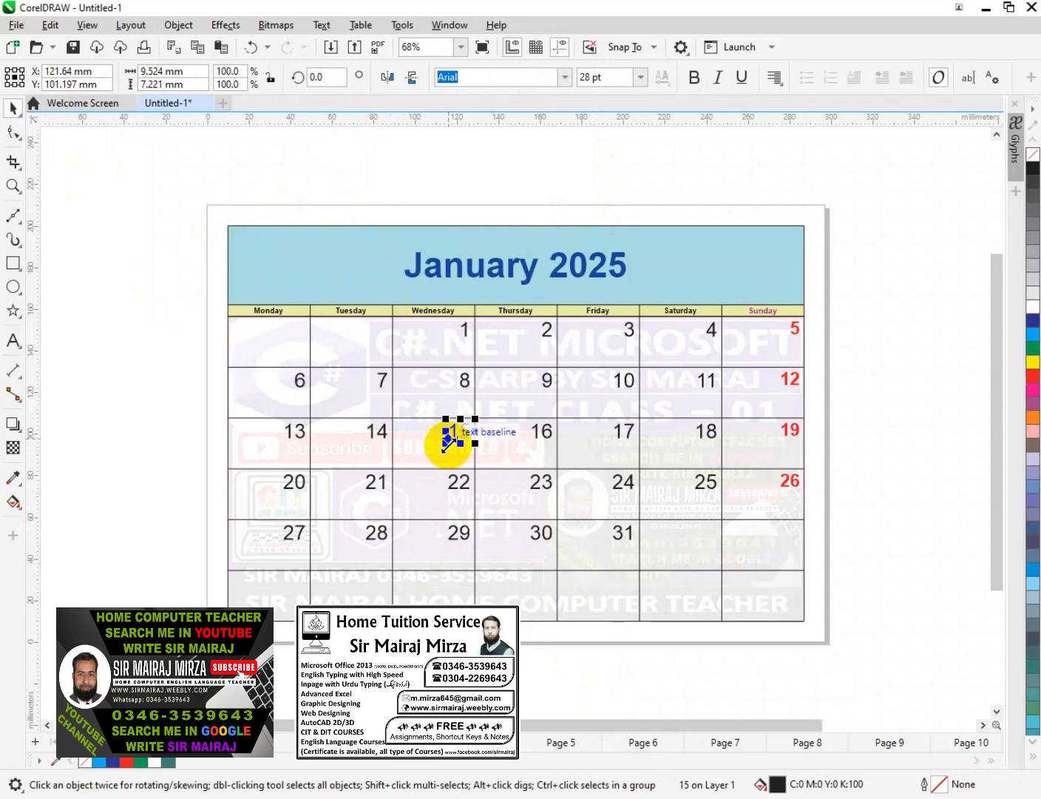
pyautogui.moveTo(444, 444); pyautogui.dragTo(424, 472)
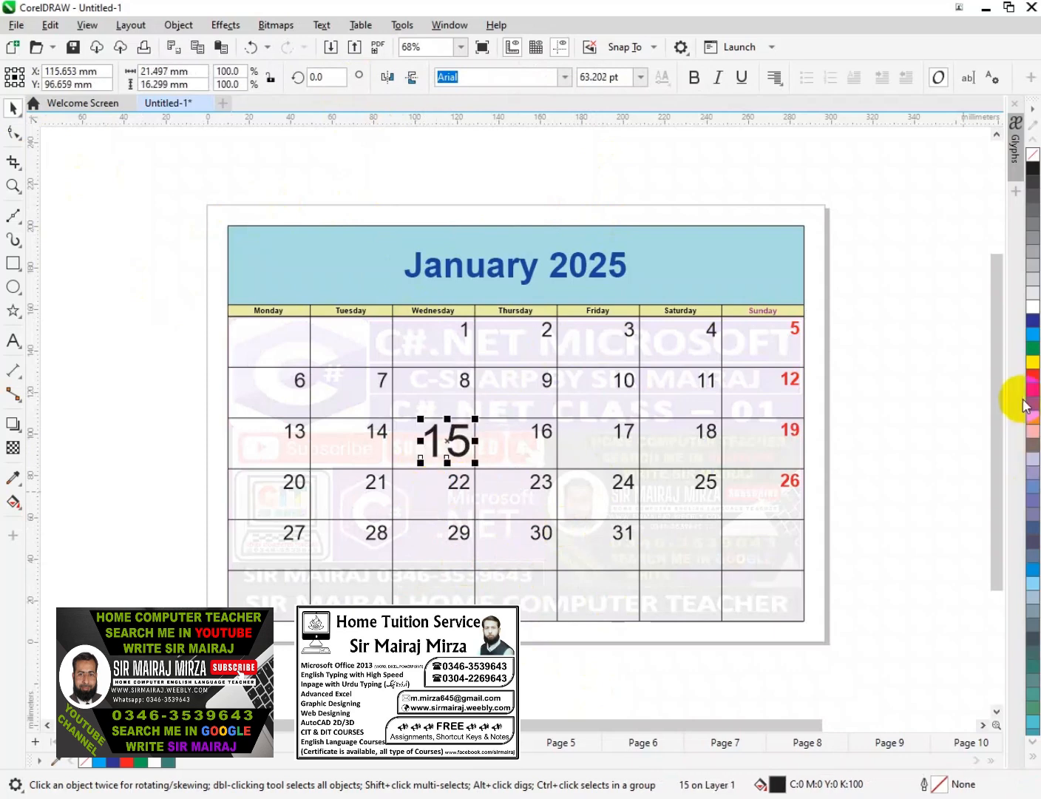
pyautogui.click(1036, 362)
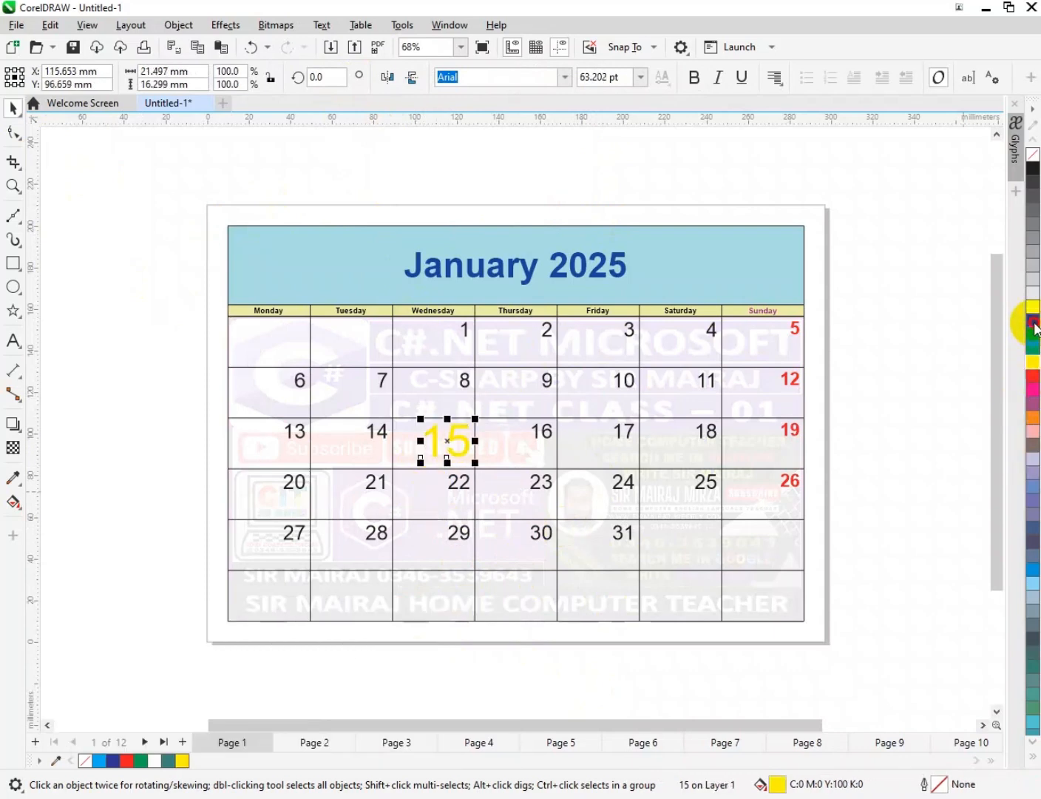
pyautogui.click(922, 353)
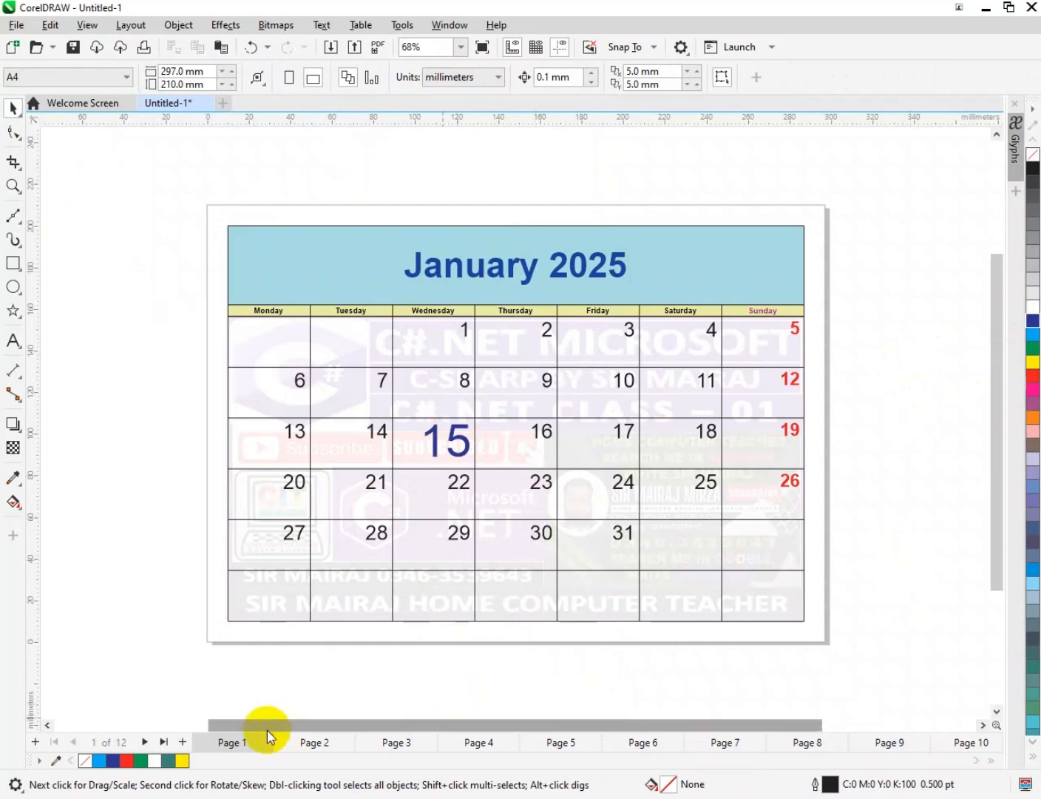
# - Go to the February 2025 page and ungroup its calendar into separate objects
pyautogui.click(309, 741)
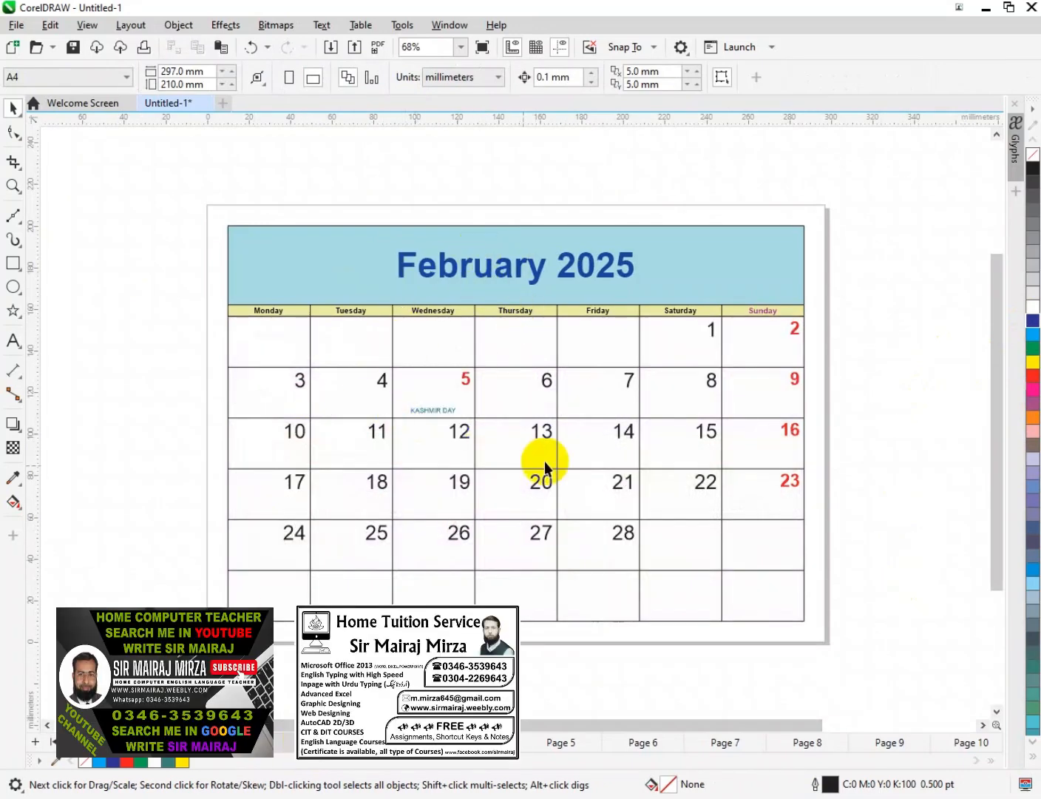
pyautogui.click(442, 416)
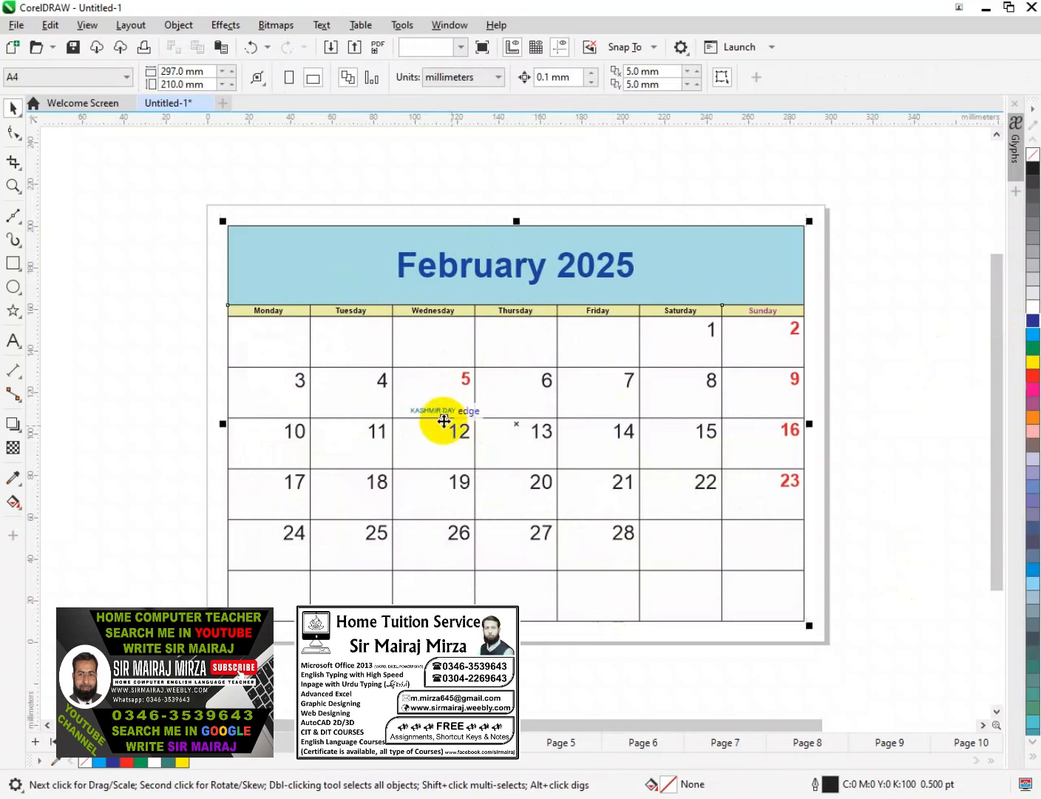
pyautogui.click(625, 77)
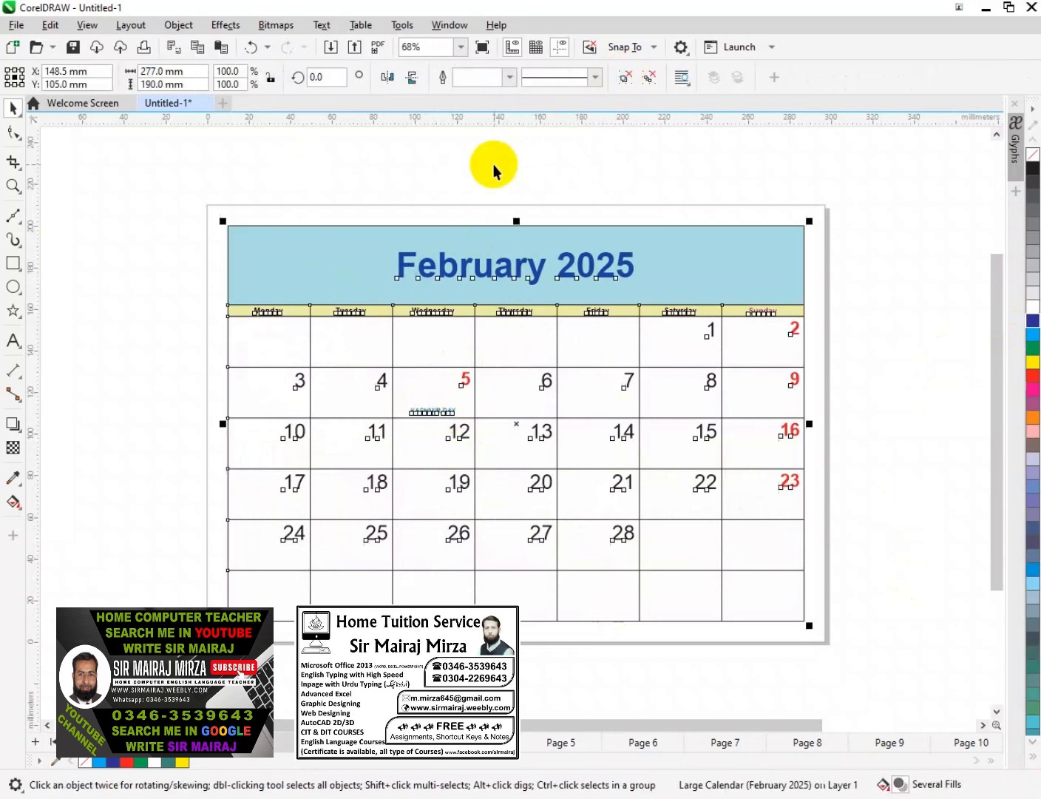
pyautogui.click(481, 152)
# - Stretch the KASHMIR DAY label under February 5 vertically to a height of about 8.6 mm
pyautogui.click(430, 411)
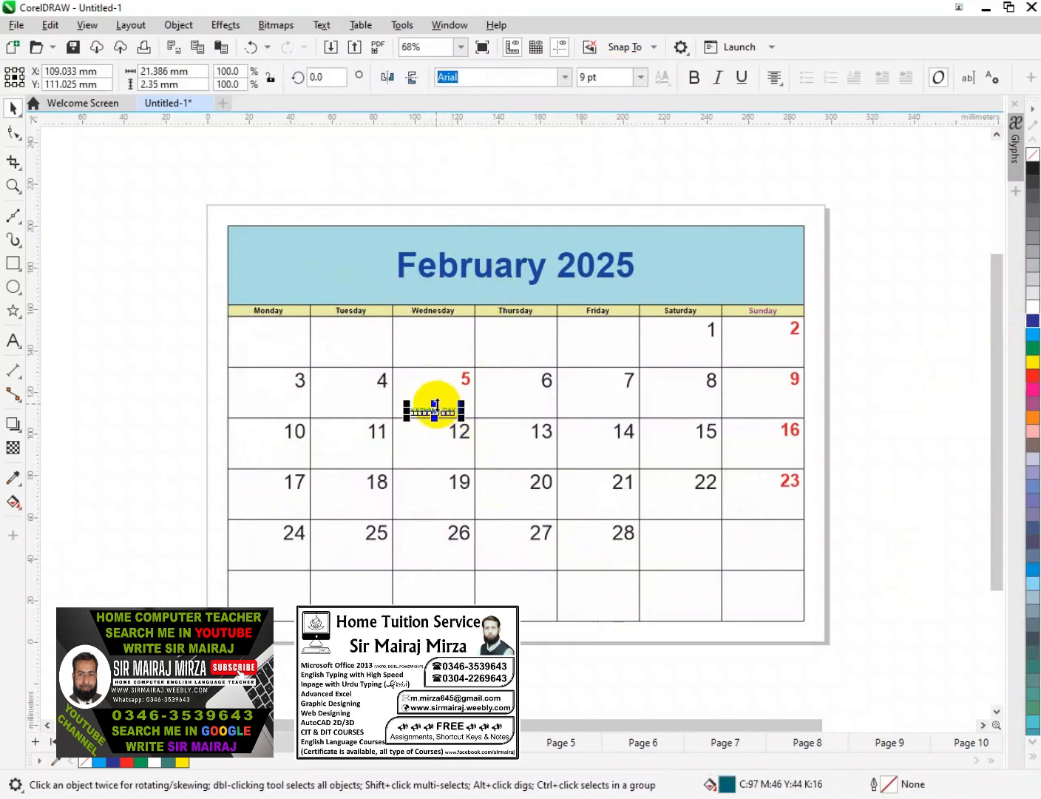
pyautogui.moveTo(433, 405); pyautogui.dragTo(434, 395)
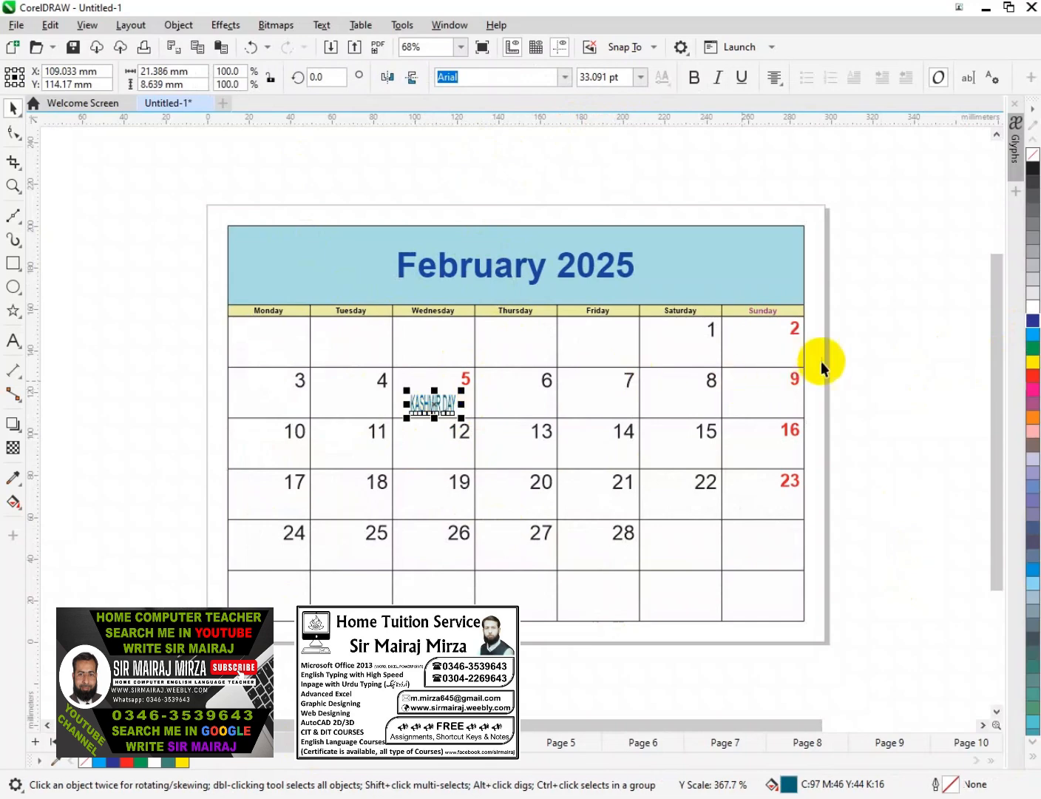
pyautogui.click(855, 495)
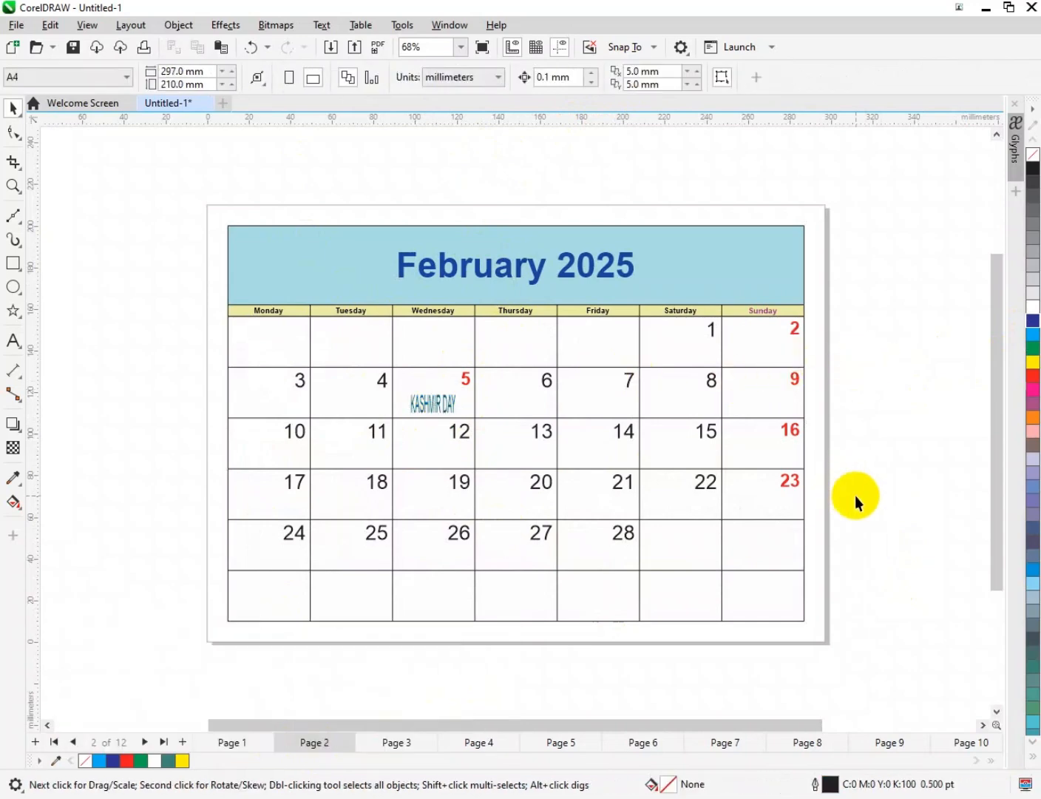
# - Check the March page, go to April 2025, try moving its grouped calendar about 60 mm to the left, and undo the move
pyautogui.click(396, 743)
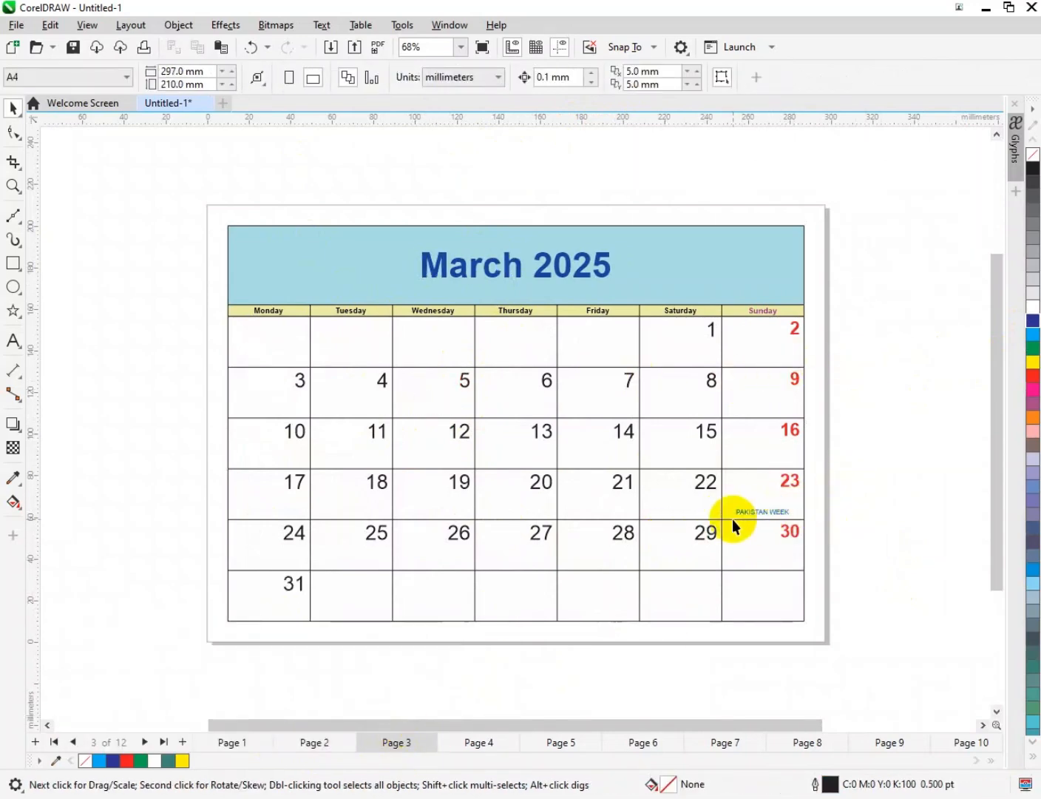
pyautogui.click(479, 744)
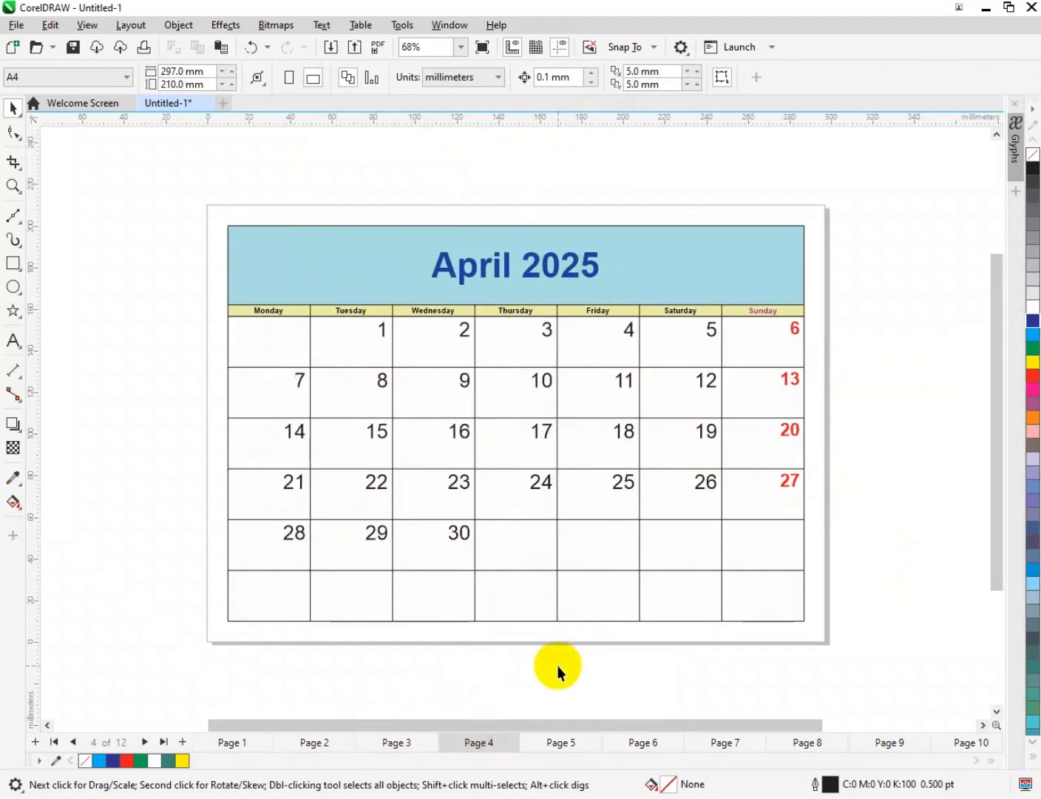
pyautogui.click(471, 372)
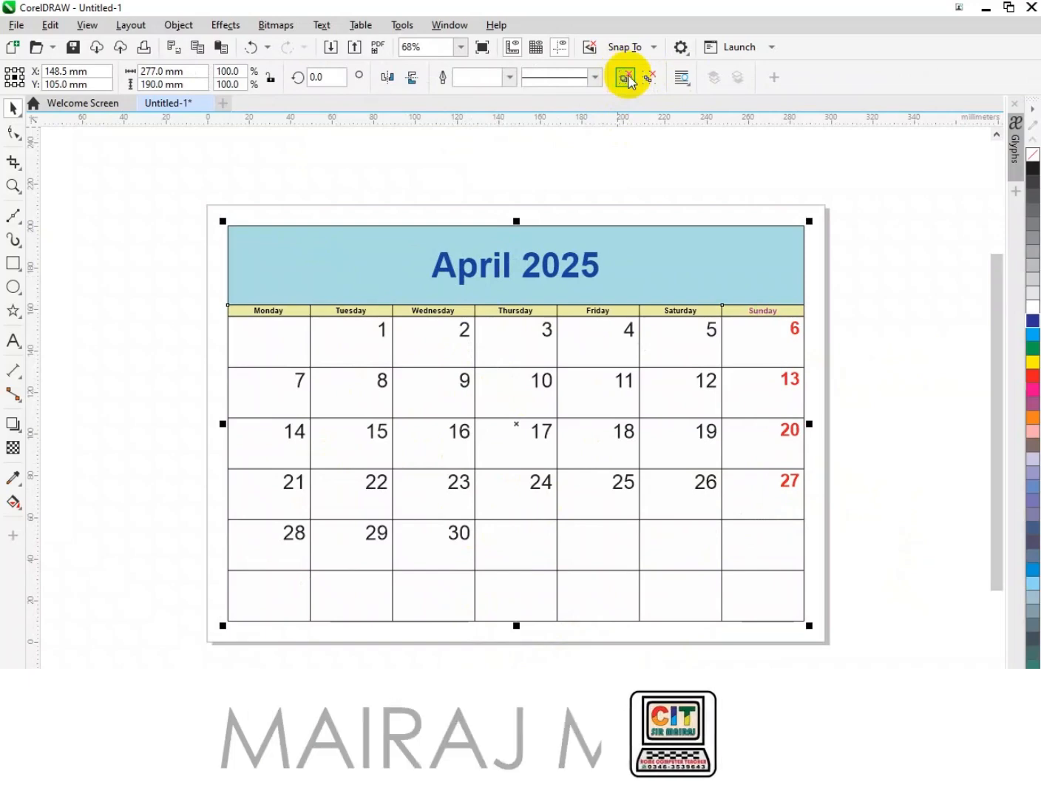
pyautogui.click(586, 163)
pyautogui.moveTo(523, 276); pyautogui.dragTo(398, 272)
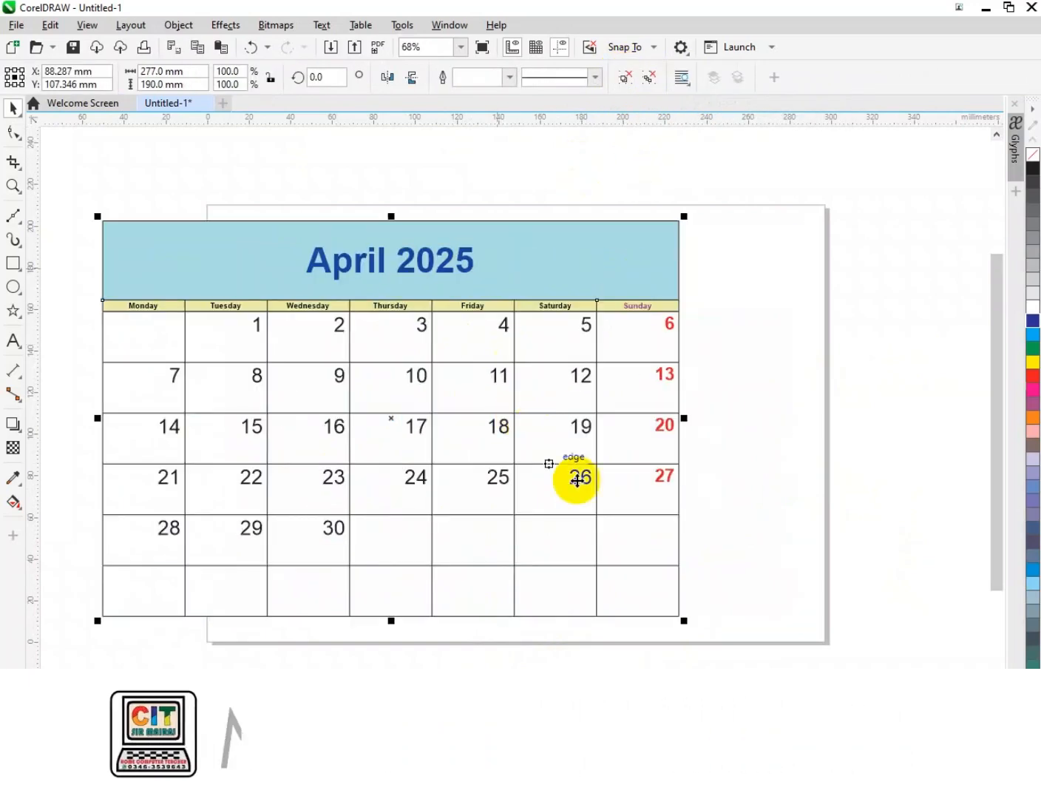
pyautogui.press('p')
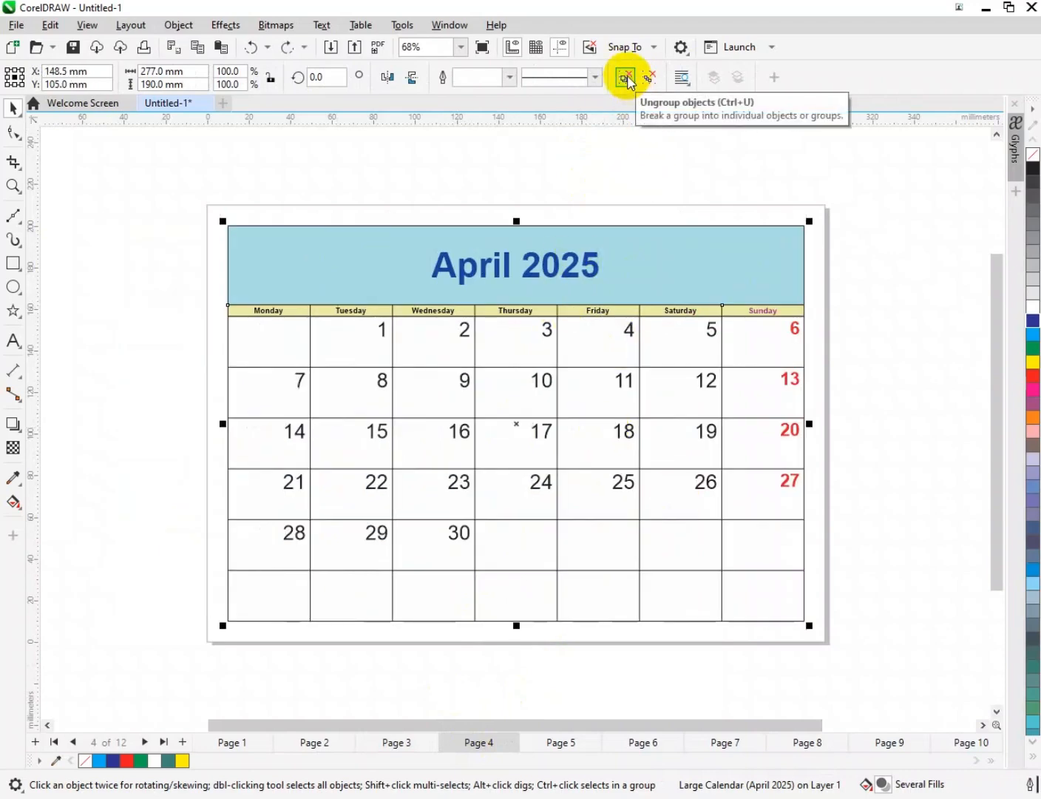
# - Ungroup the April 2025 calendar into separate objects and deselect them
pyautogui.click(179, 26)
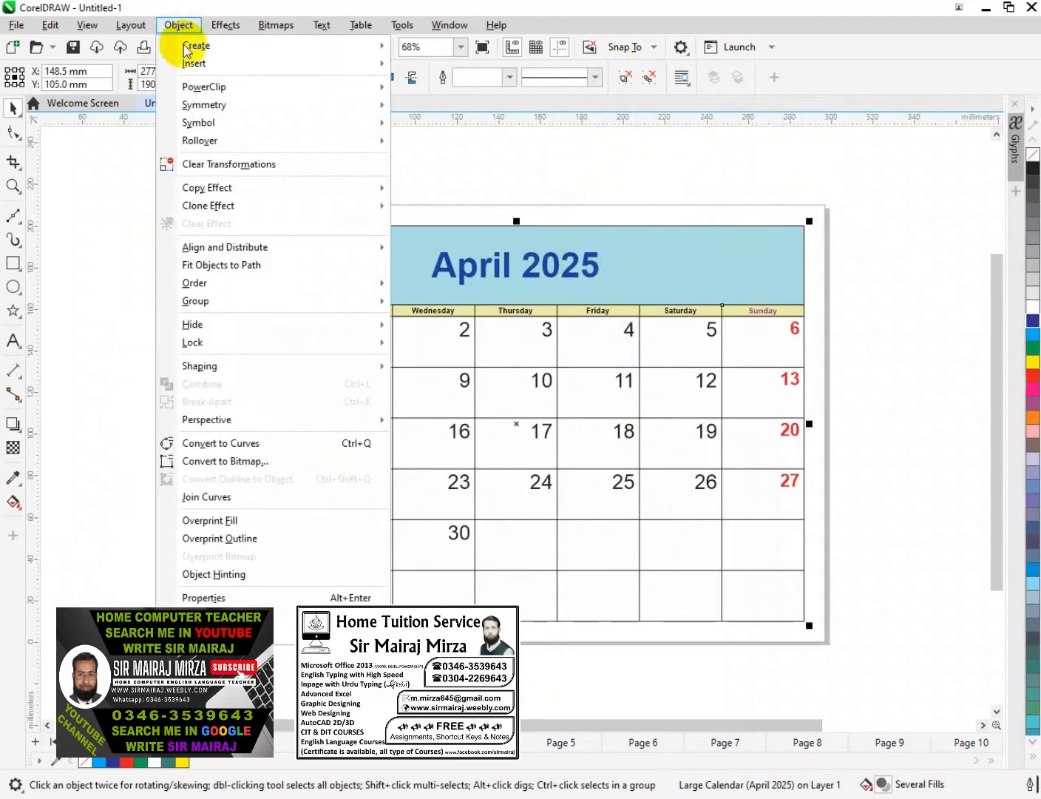
pyautogui.moveTo(225, 299)
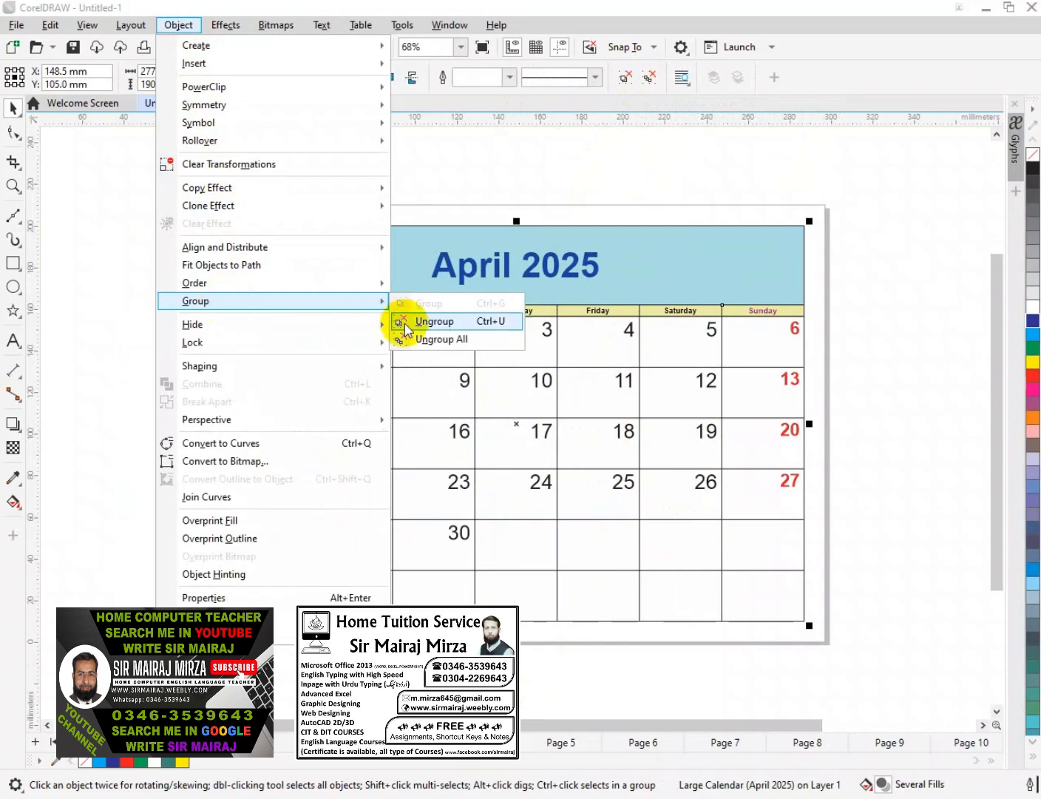
pyautogui.click(451, 326)
pyautogui.click(297, 216)
# - Select all objects of the April 2025 calendar, group them together, and deselect the group
pyautogui.moveTo(188, 179); pyautogui.dragTo(842, 658)
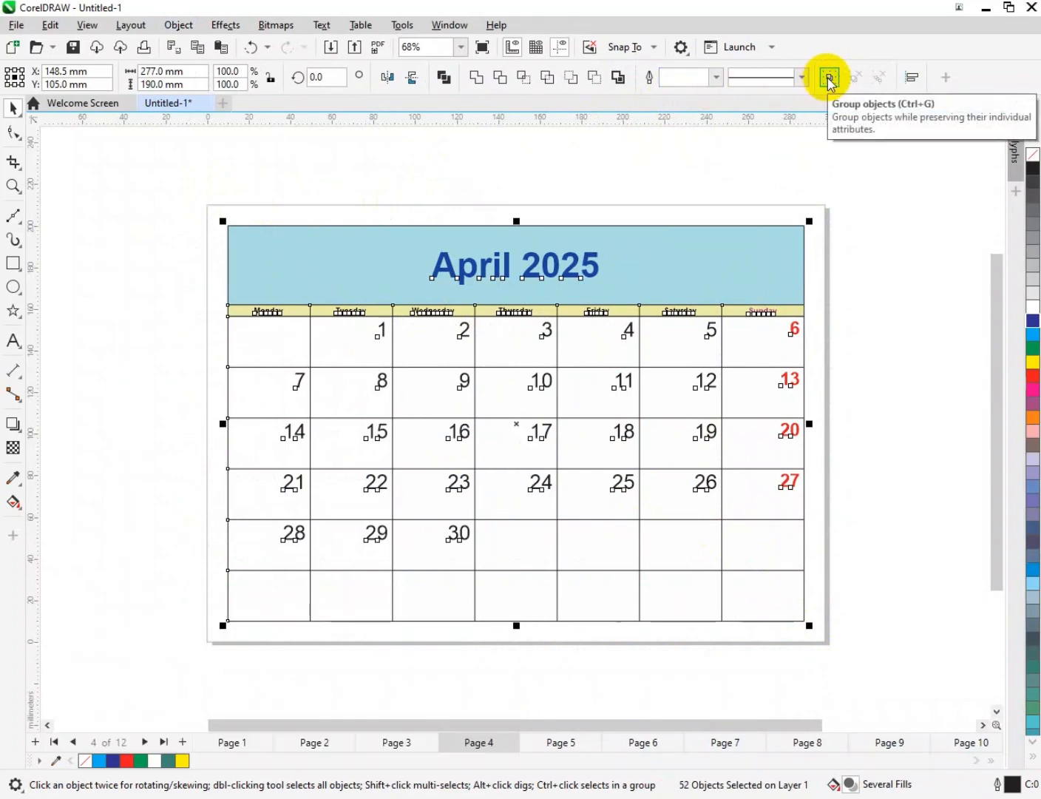
pyautogui.click(829, 80)
pyautogui.click(606, 178)
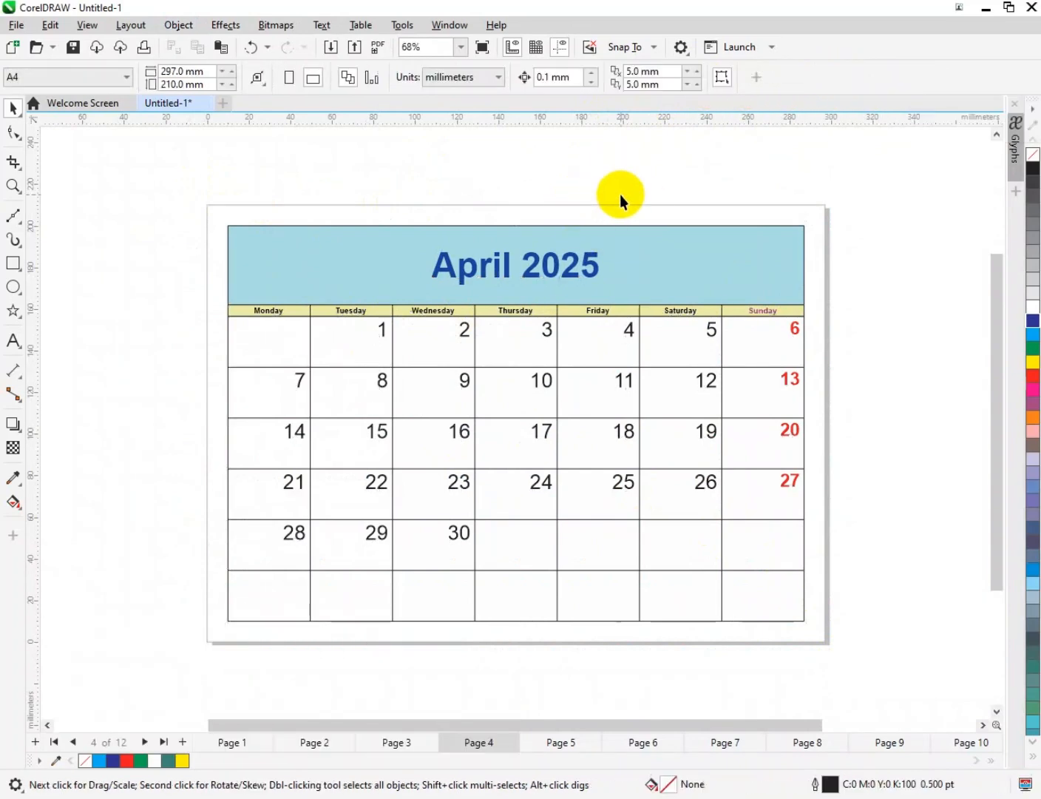